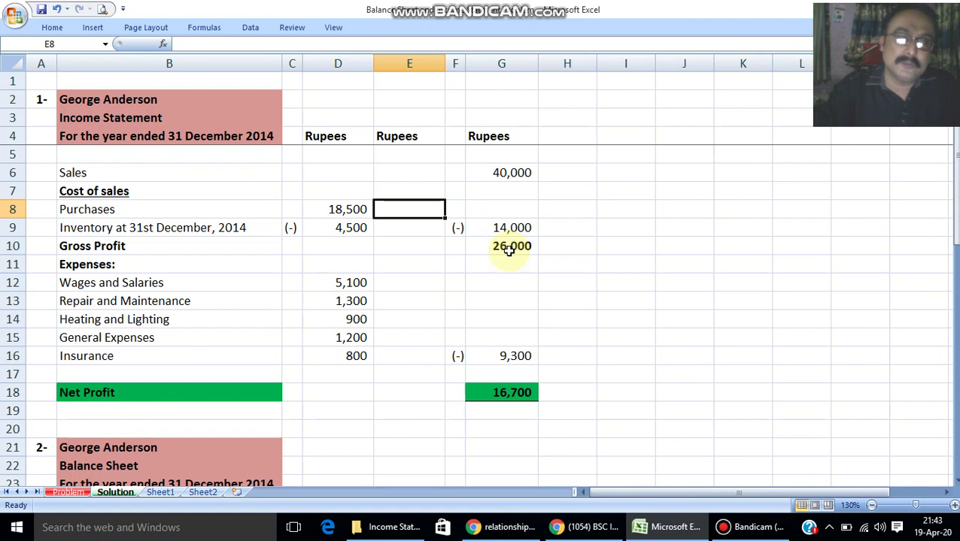
Review the trial balance on the Problem sheet, including the additional inventory information and the required statements.
left_click(217, 246)
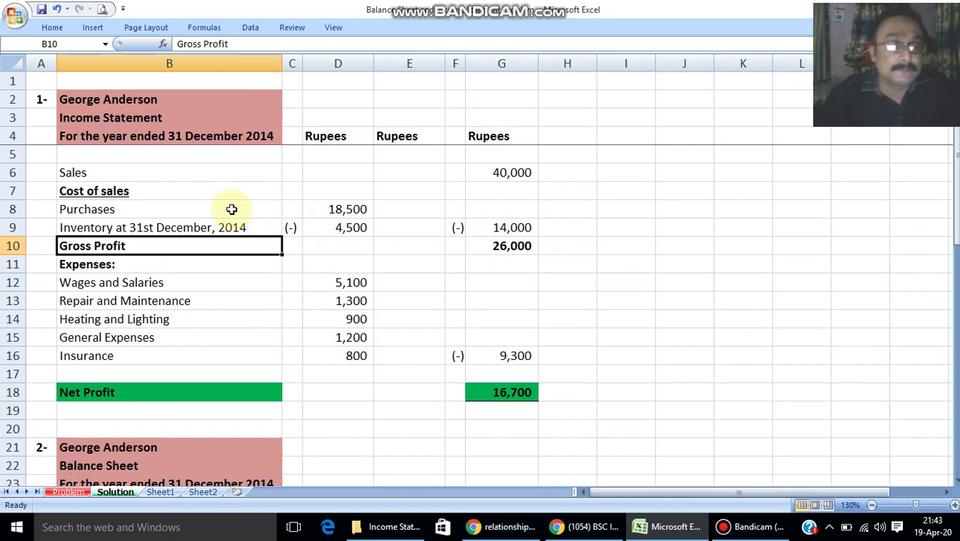
left_click(68, 492)
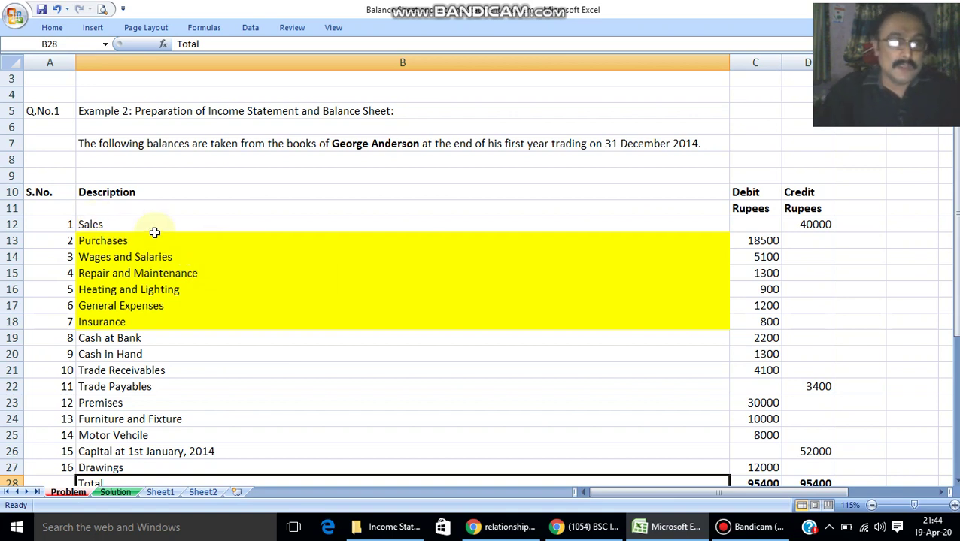
scroll(156, 235, "down", 1)
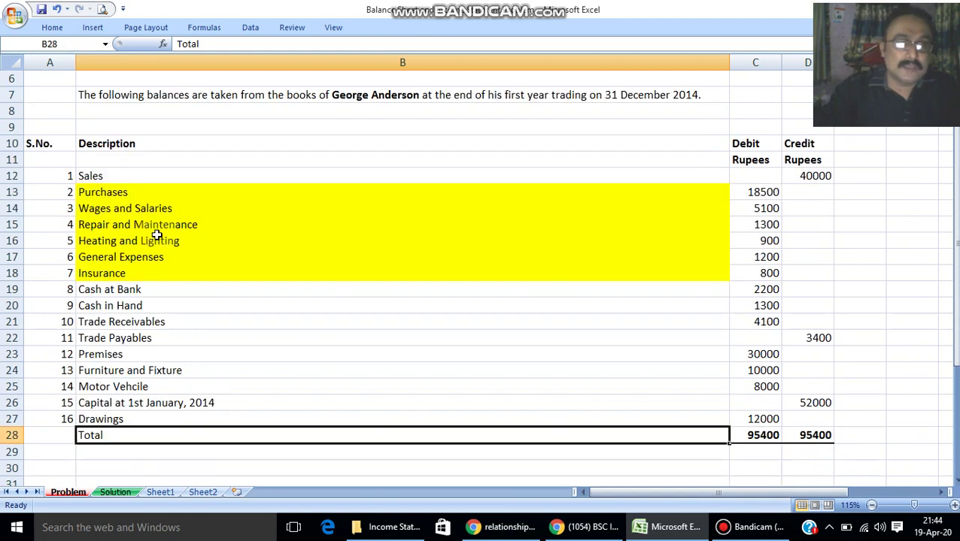
left_click(119, 176)
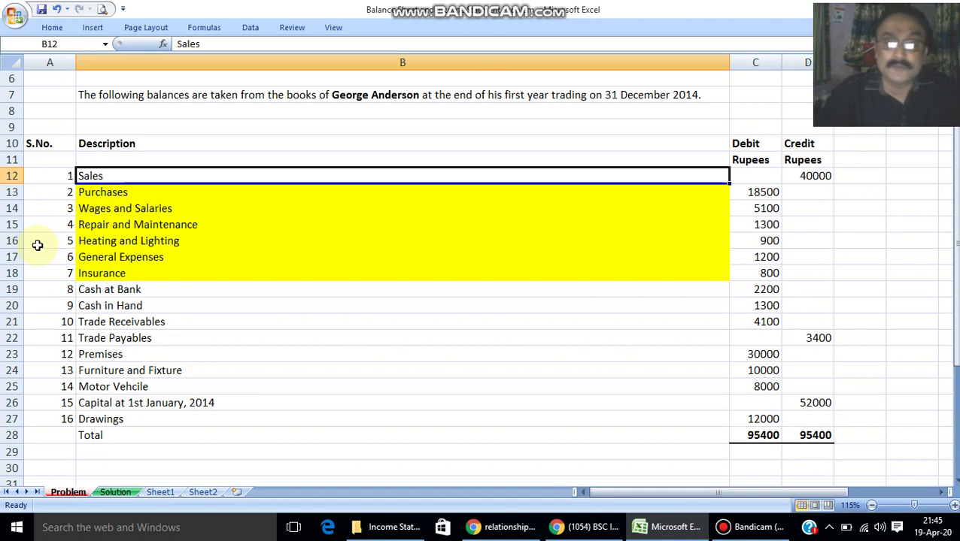
left_click(113, 316)
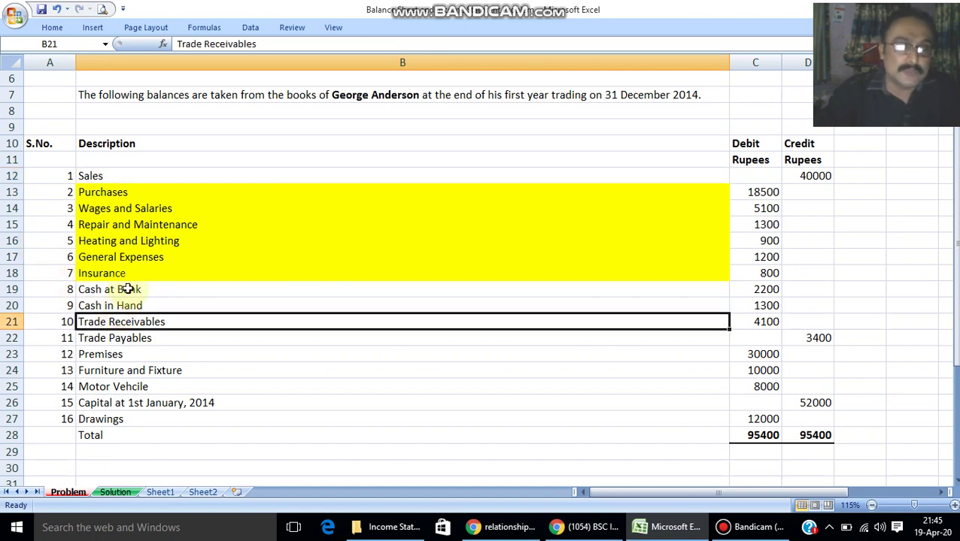
left_click(126, 292)
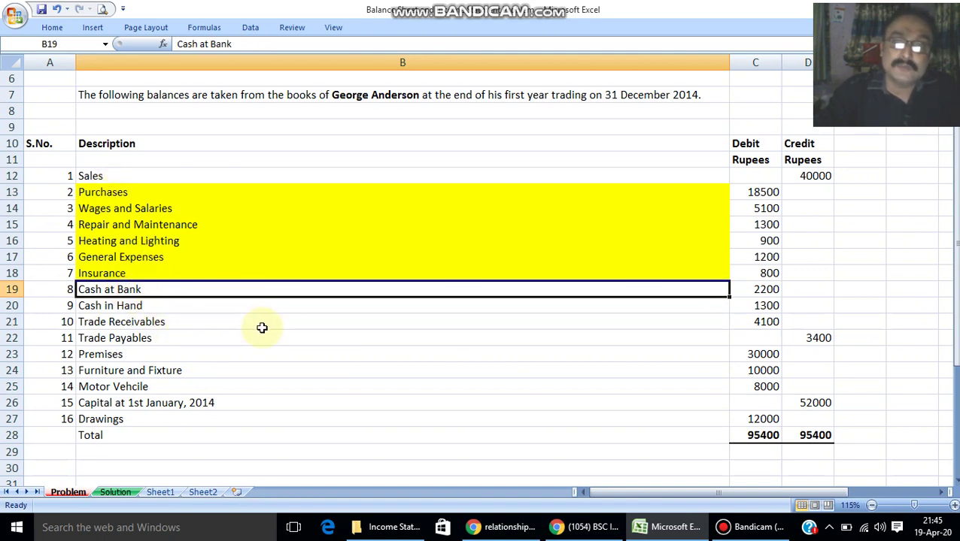
scroll(262, 327, "down", 2)
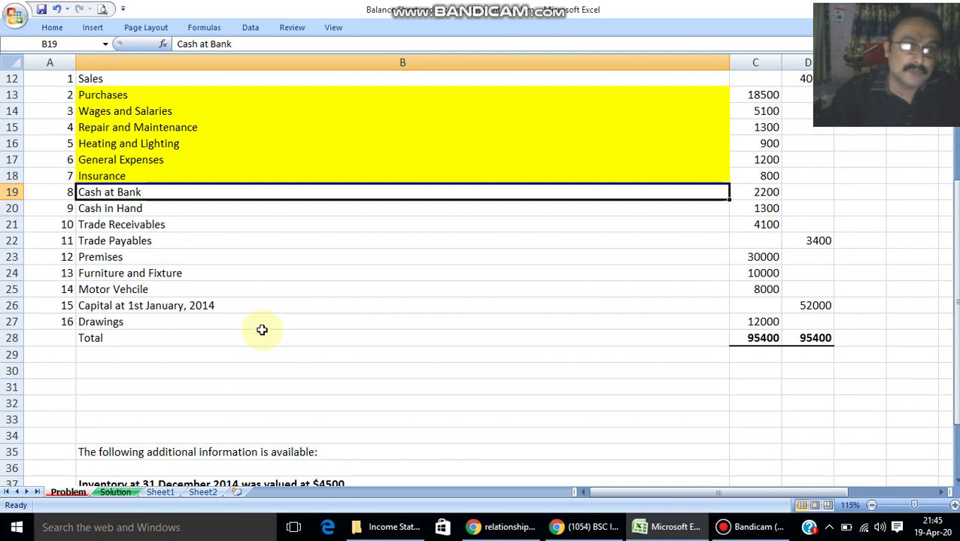
scroll(259, 329, "down", 3)
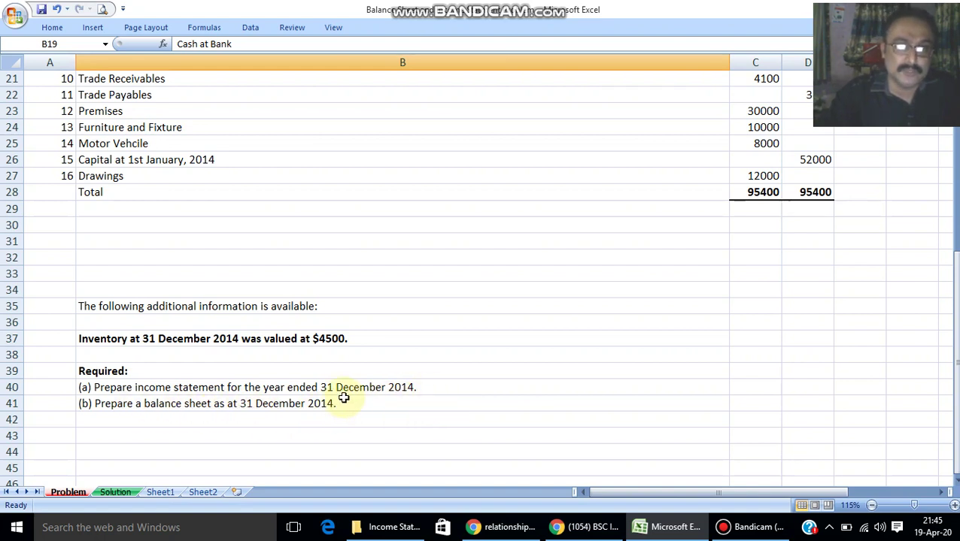
scroll(344, 398, "up", 7)
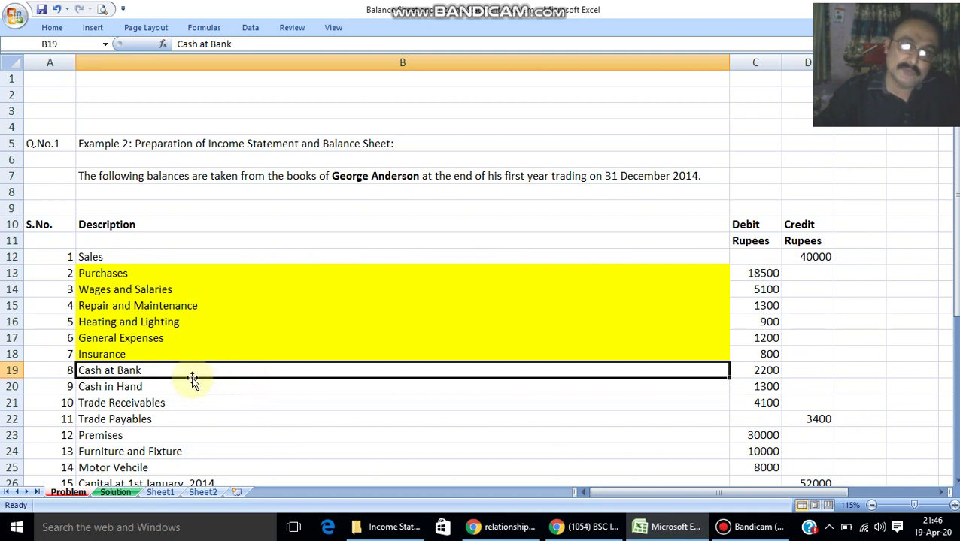
Examine the Sales, Cost of sales, Purchases and closing inventory lines of the income statement on the Solution sheet.
left_click(114, 491)
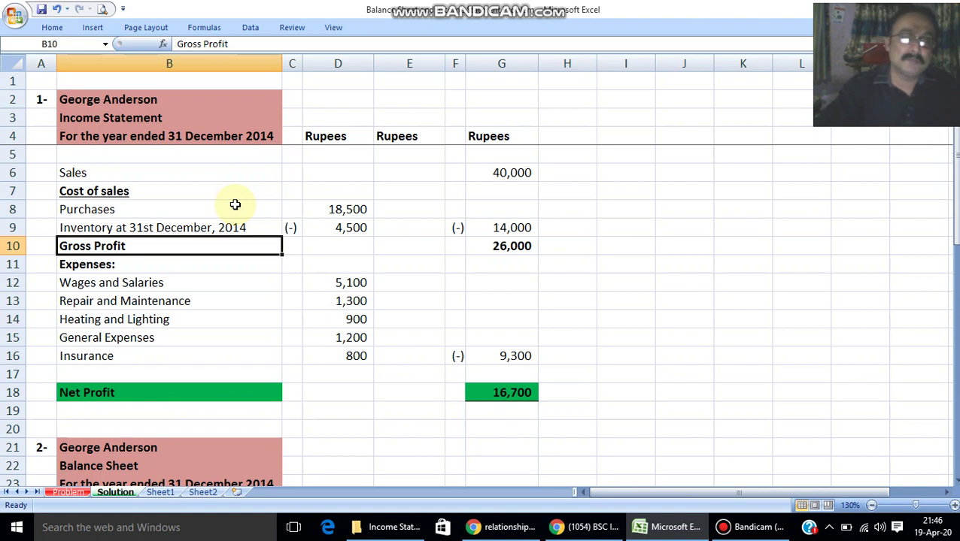
left_click(98, 173)
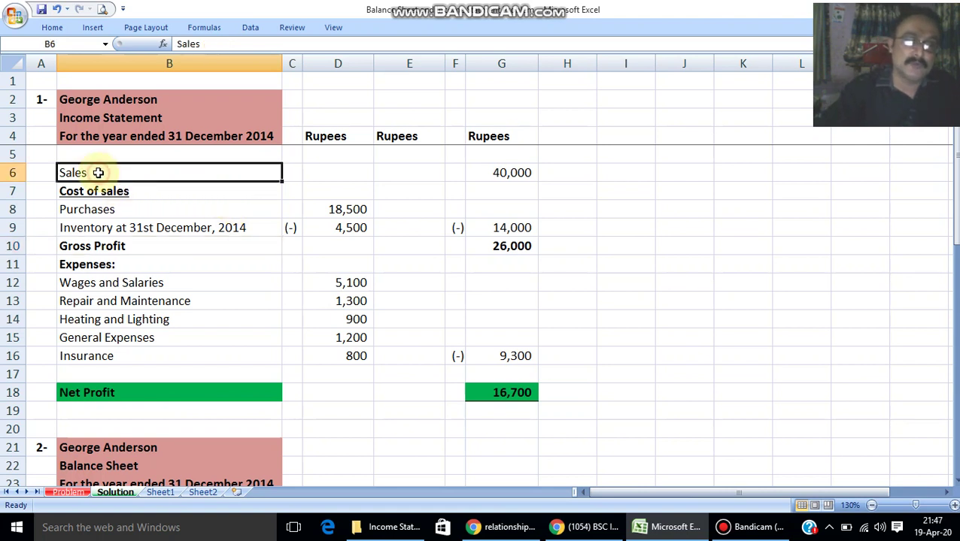
left_click(140, 191)
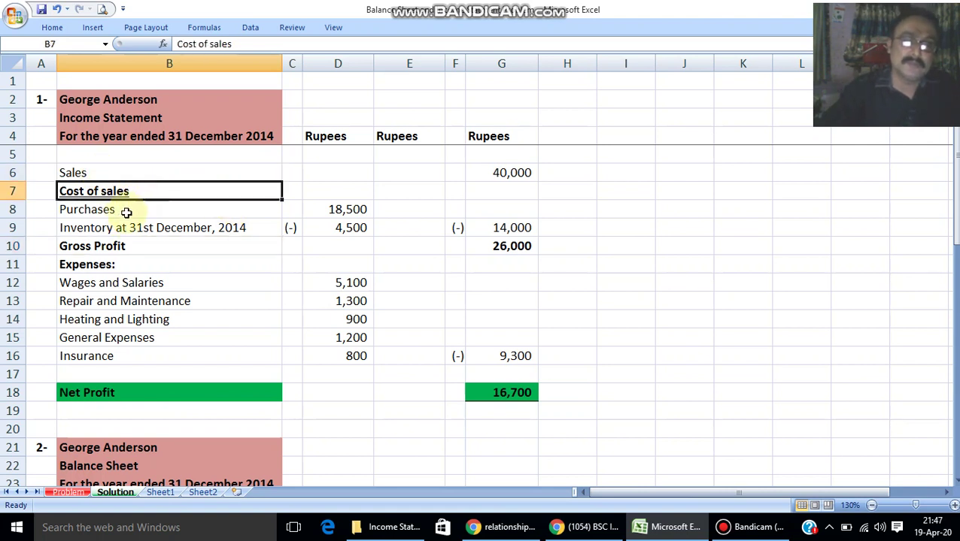
left_click(103, 173)
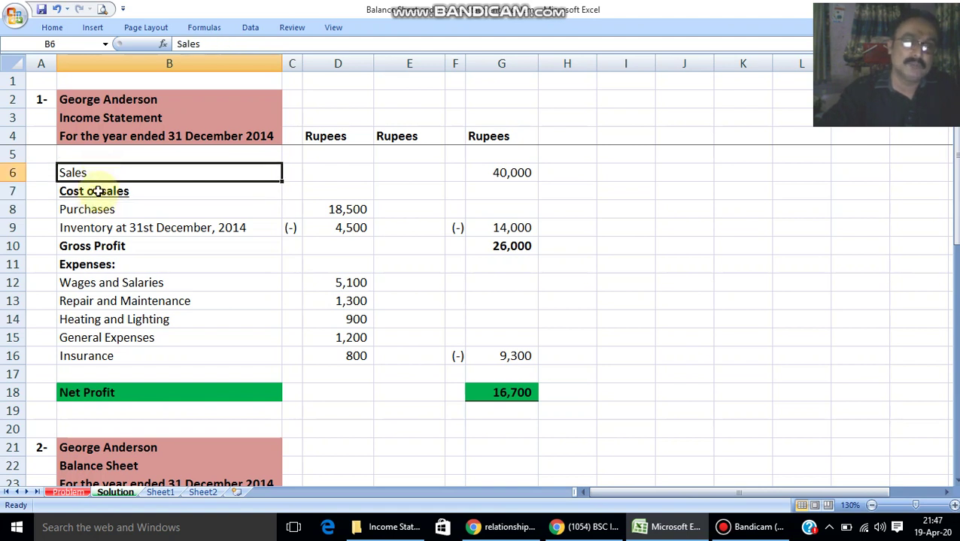
left_click(100, 189)
left_click(97, 209)
left_click(94, 227)
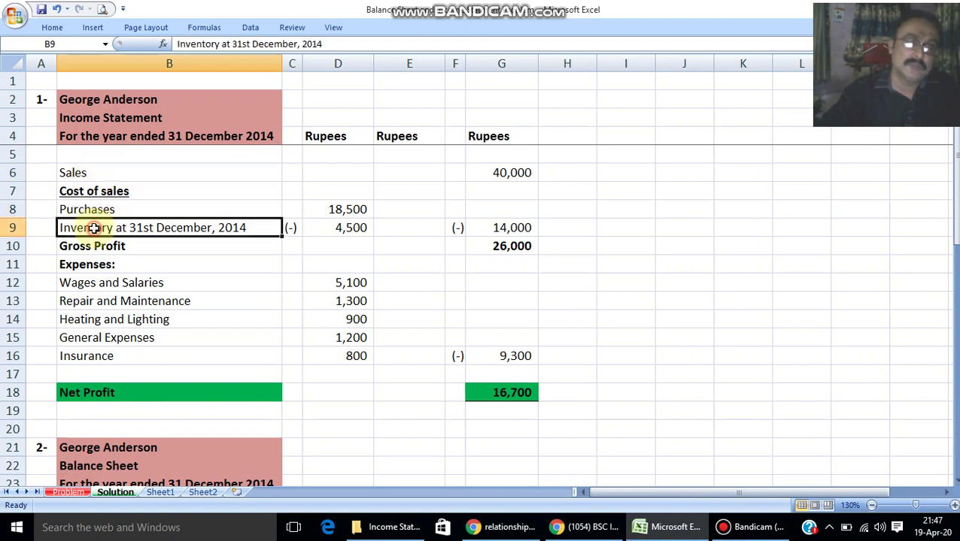
Go through the income statement's expense lines from Wages and Salaries to Insurance, returning to the Gross Profit line.
left_click(103, 267)
left_click(103, 284)
left_click(105, 301)
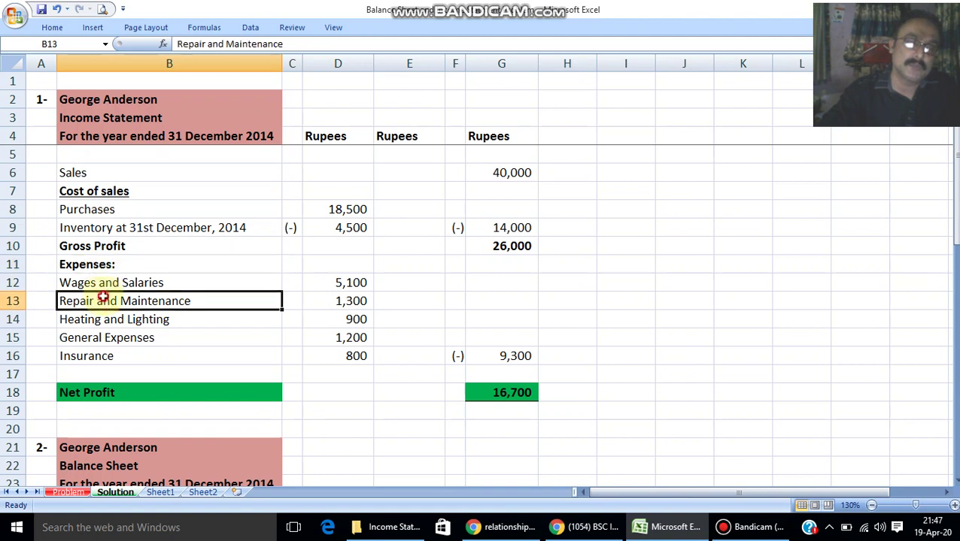
left_click(97, 321)
left_click(95, 339)
left_click(94, 357)
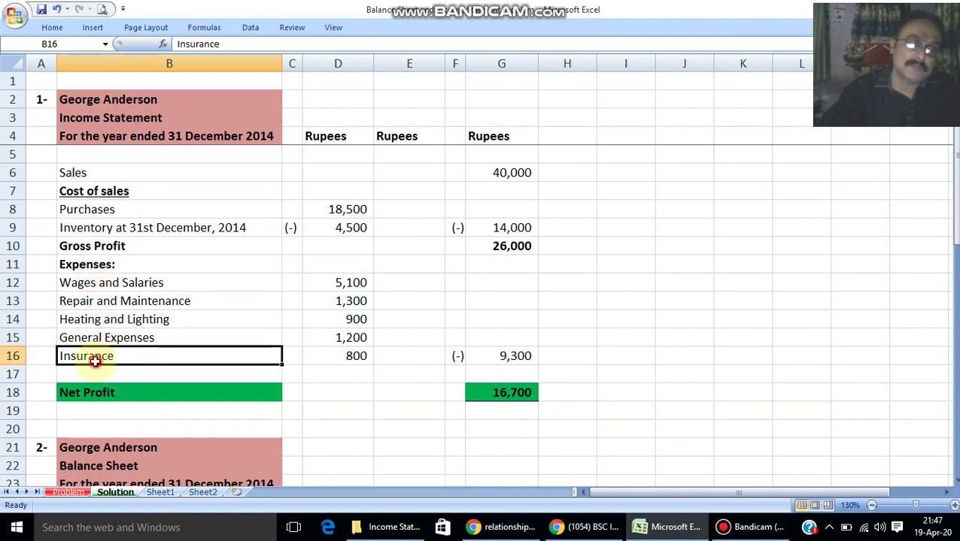
left_click(98, 322)
left_click(100, 301)
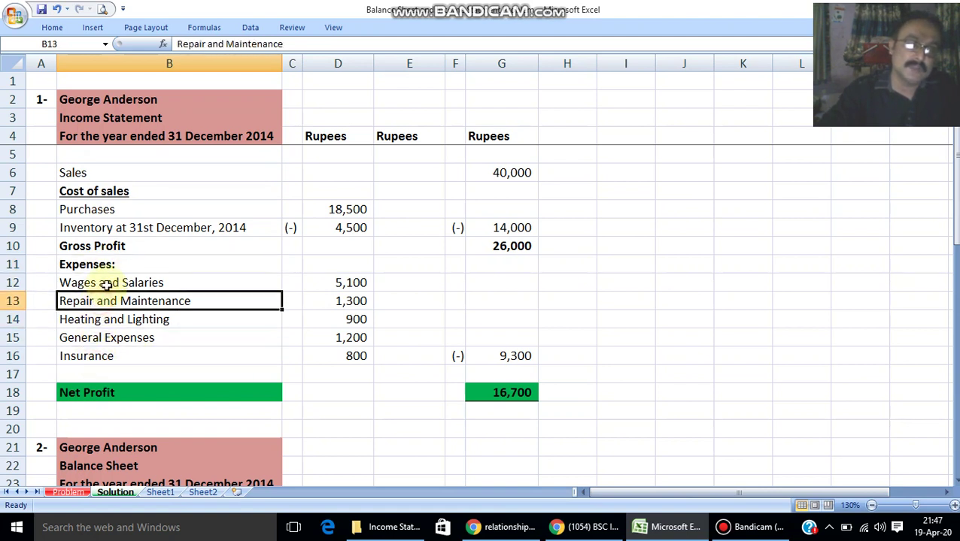
left_click(109, 284)
left_click(110, 265)
left_click(111, 247)
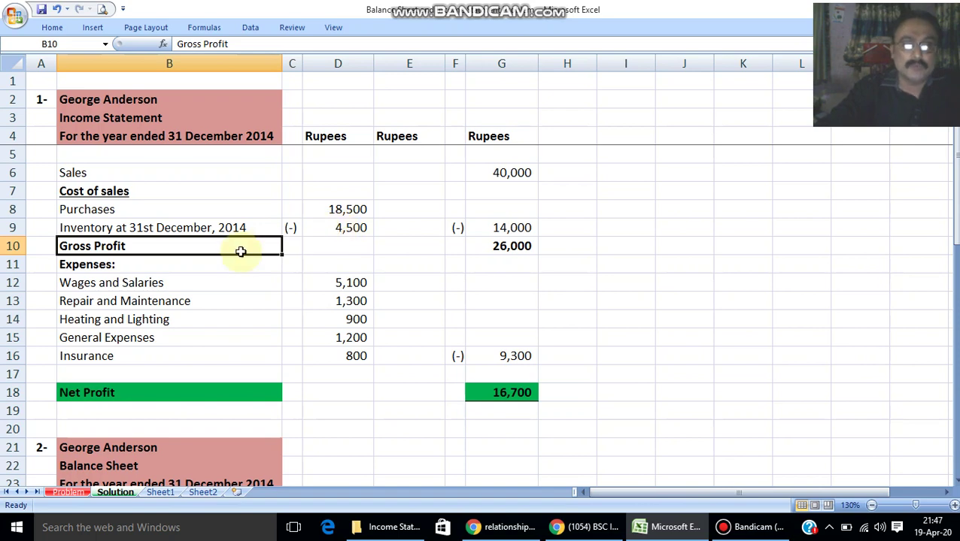
Check the closing inventory note in B37 of the Problem sheet and the Purchases balance in the trial balance.
left_click(69, 493)
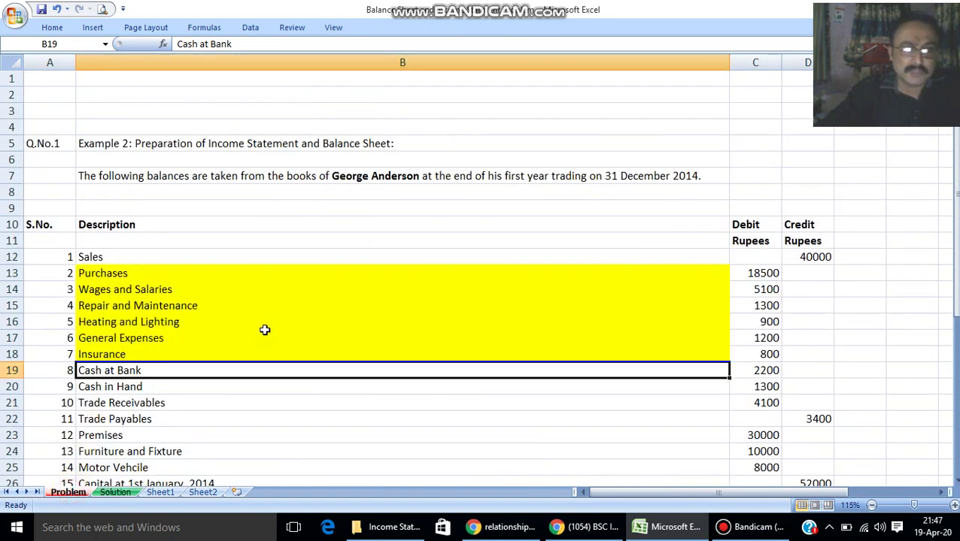
scroll(621, 336, "down", 6)
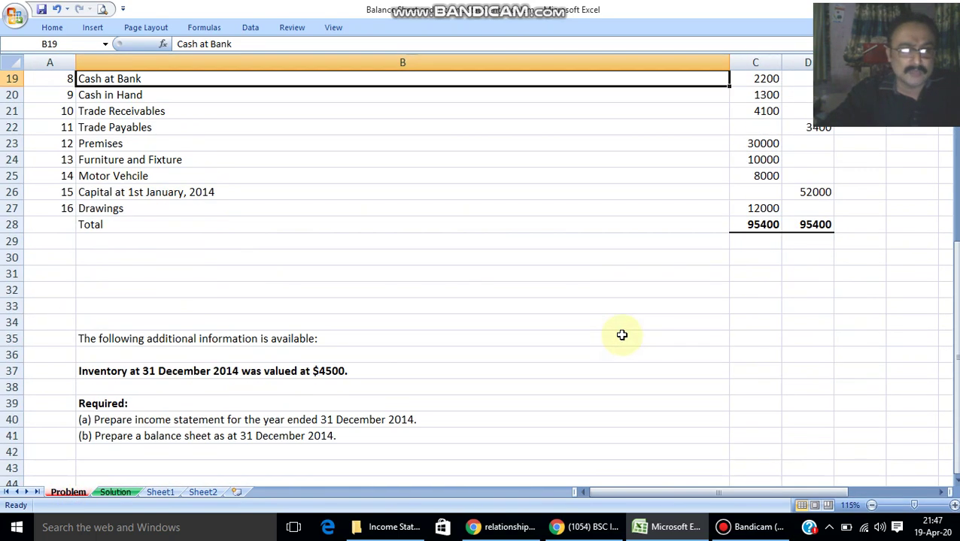
left_click(343, 374)
scroll(505, 344, "up", 4)
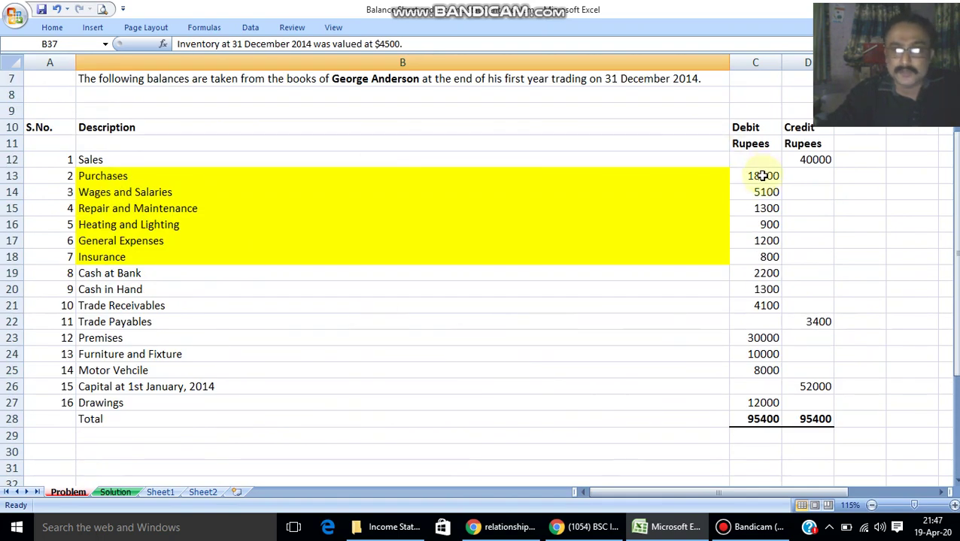
Compare the Sales figure in the Solution sheet's income statement with the Sales credit balance on the Problem sheet.
left_click(116, 493)
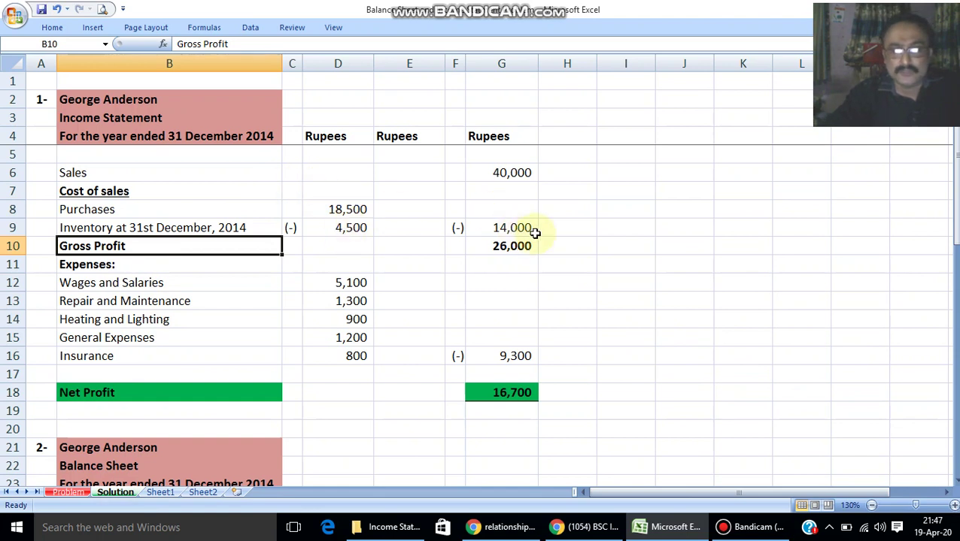
left_click(101, 173)
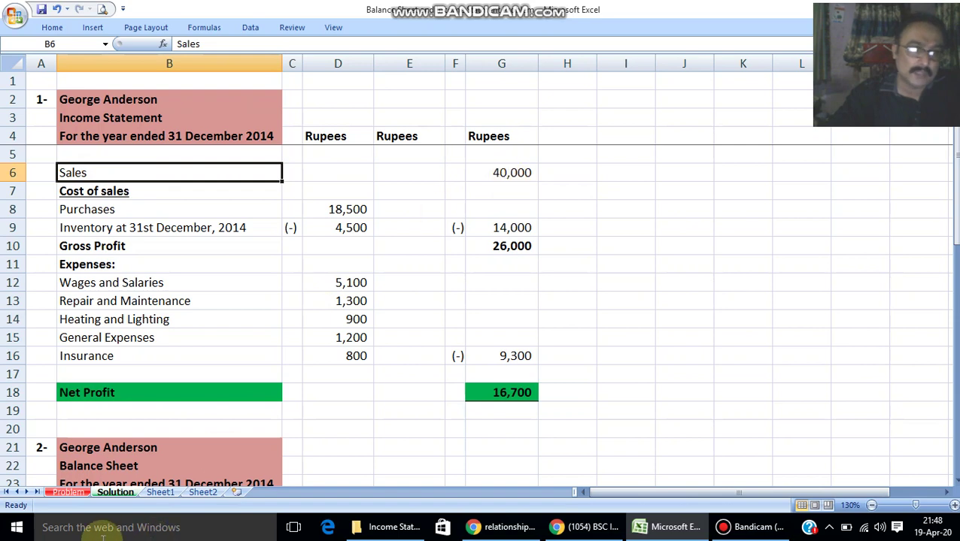
left_click(68, 491)
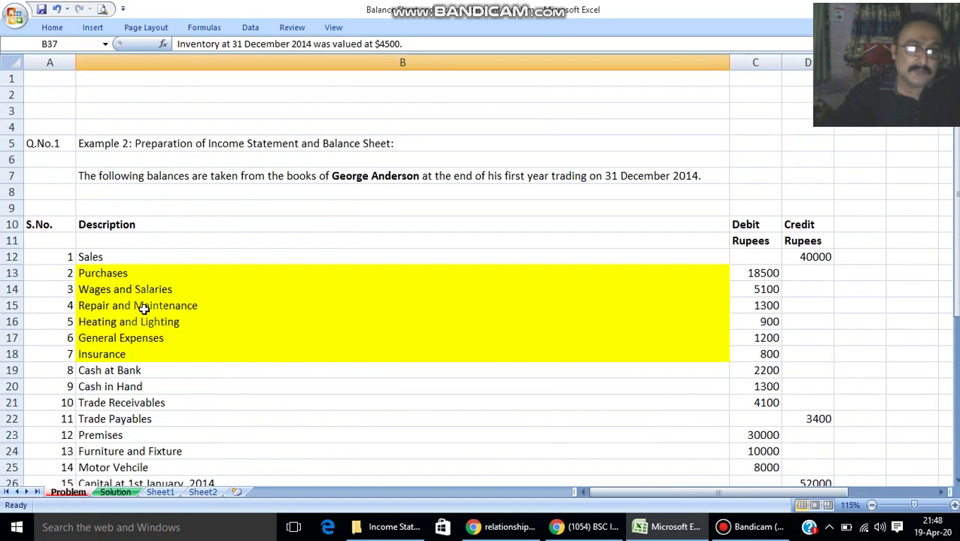
left_click(113, 257)
left_click(828, 258)
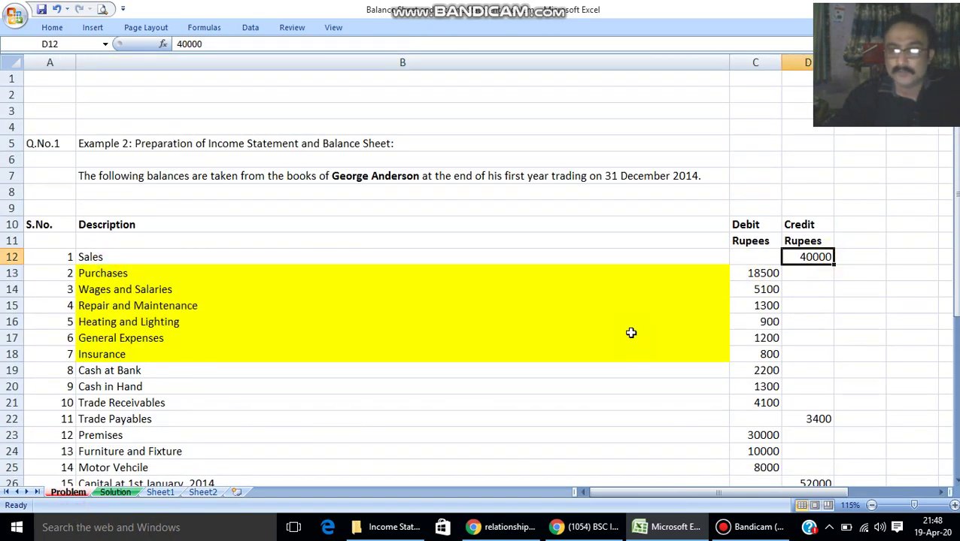
left_click(115, 493)
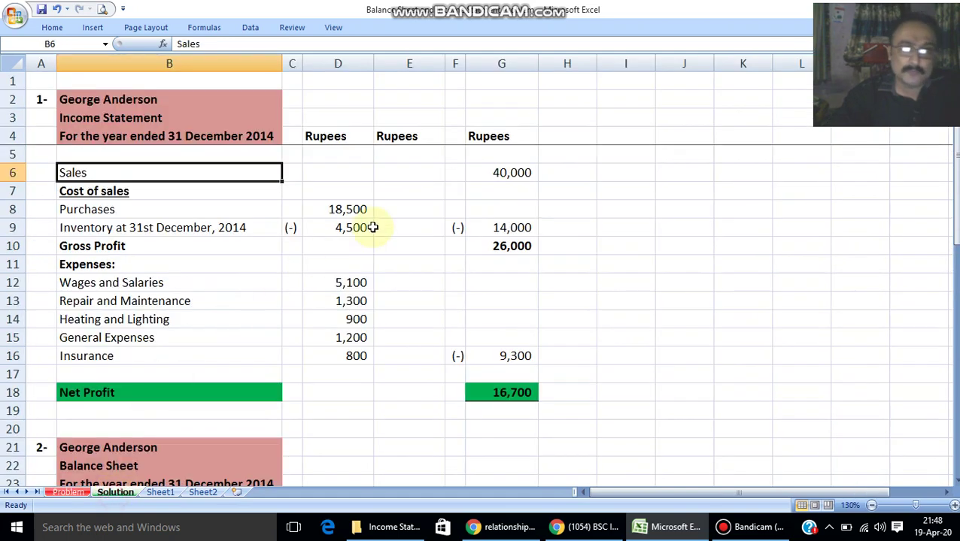
left_click(506, 176)
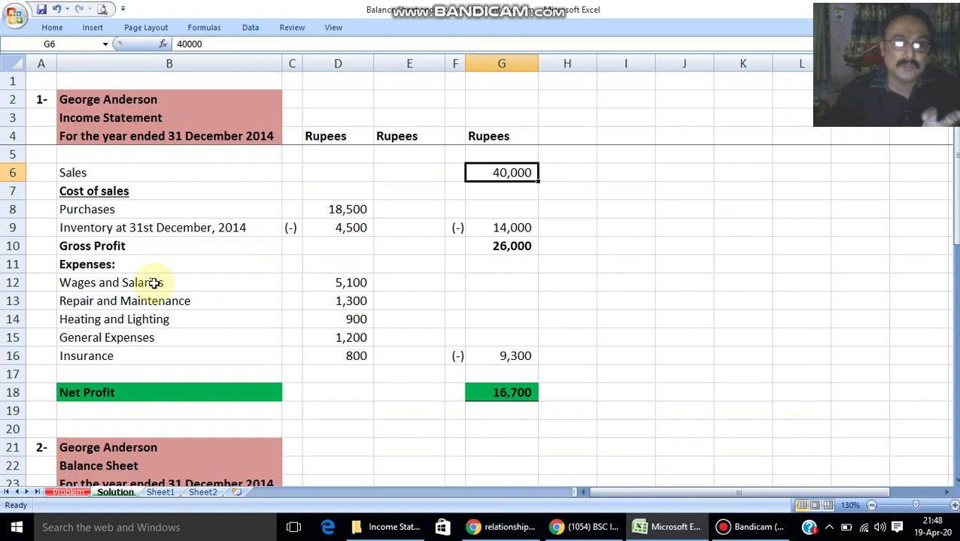
Compare the expense lines of the income statement with the highlighted expense items on the Problem sheet.
left_click(106, 284)
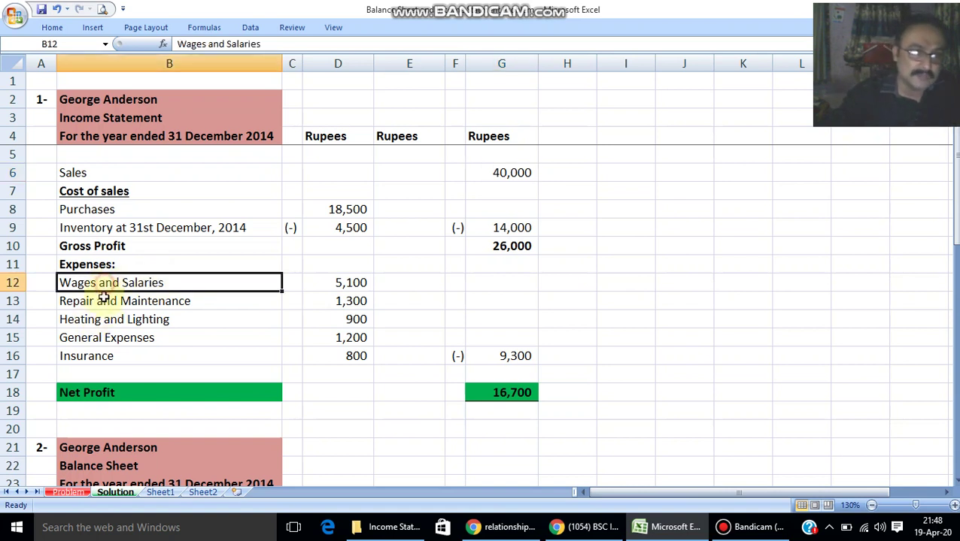
left_click(101, 303)
left_click(98, 319)
left_click(100, 340)
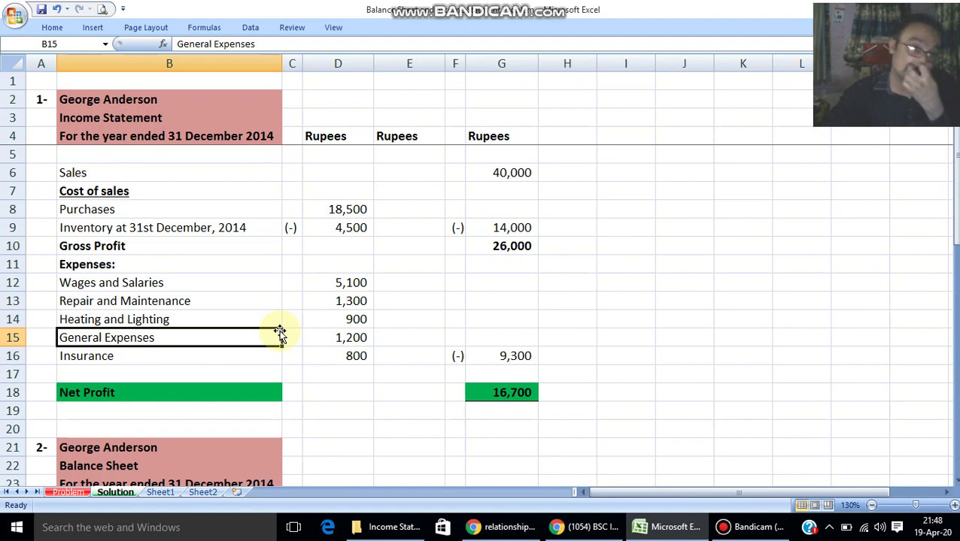
left_click(67, 492)
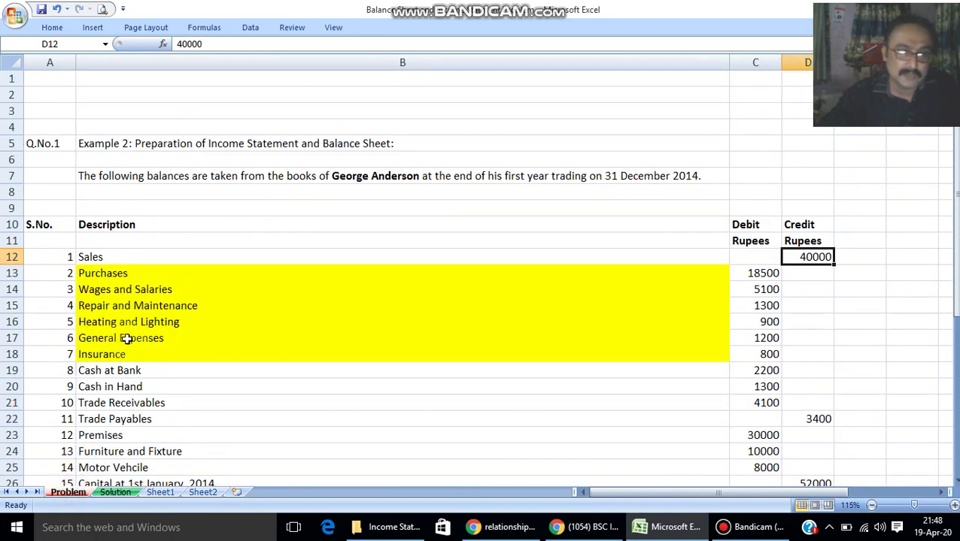
Inspect the total expenses formula in G16 of the Solution sheet against the amounts in D12:D16, then select the Gross Profit label.
left_click(115, 493)
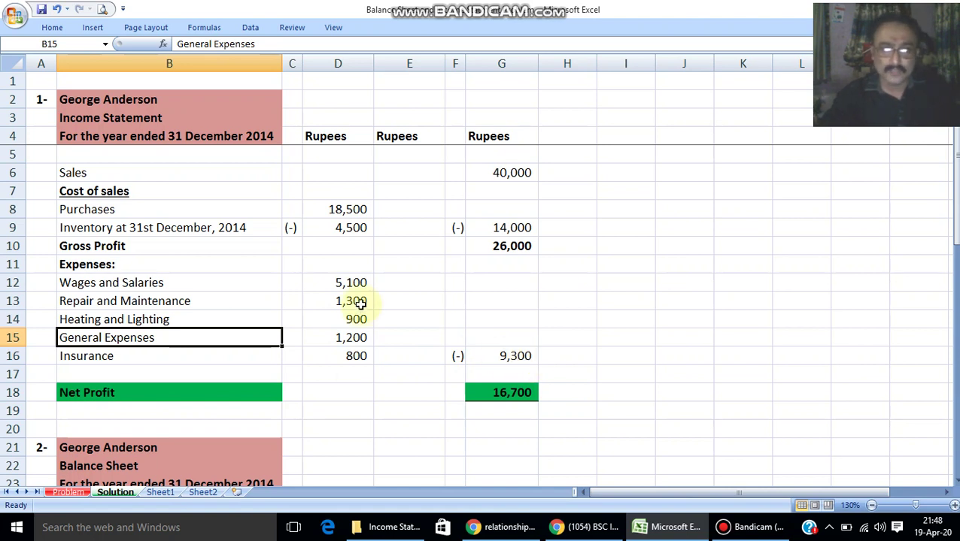
left_click_drag(352, 280, 342, 355)
left_click(514, 356)
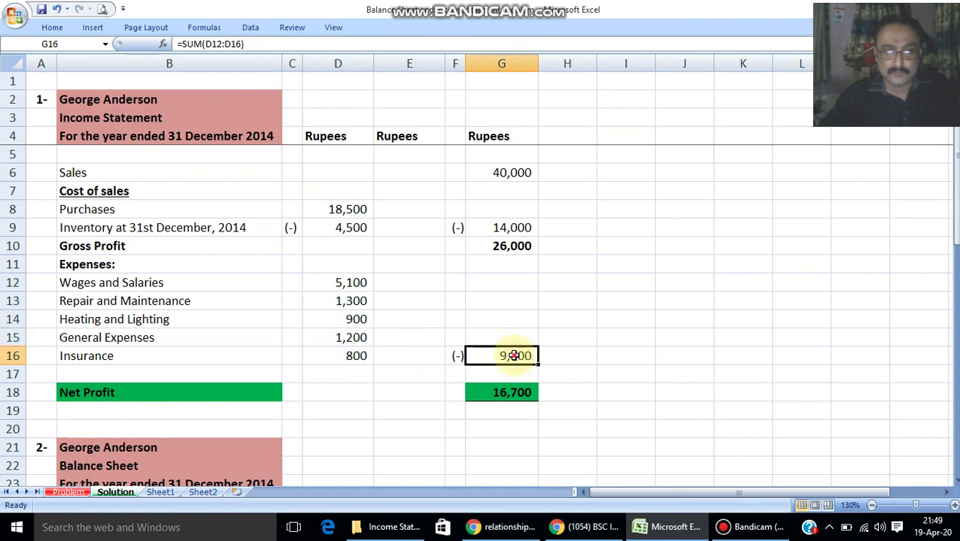
double_click(515, 356)
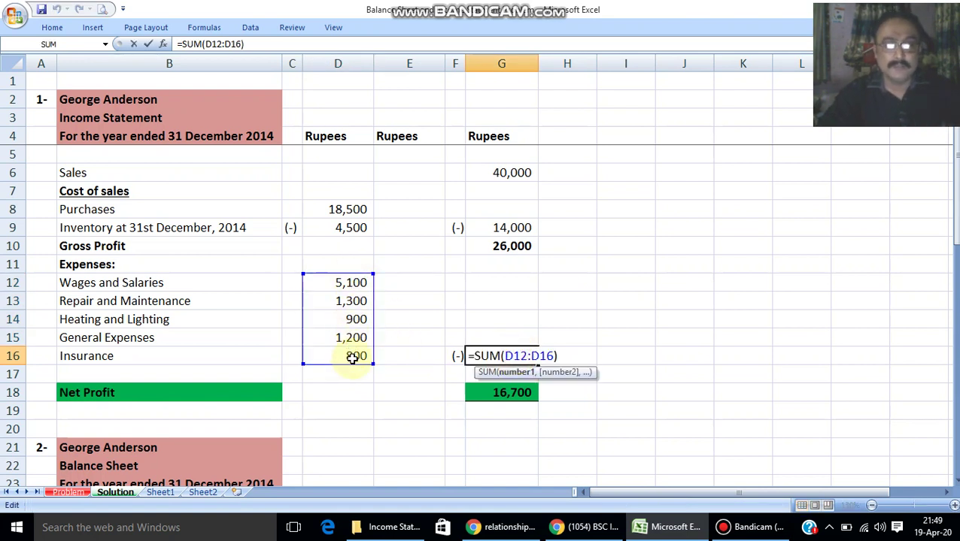
key("Escape")
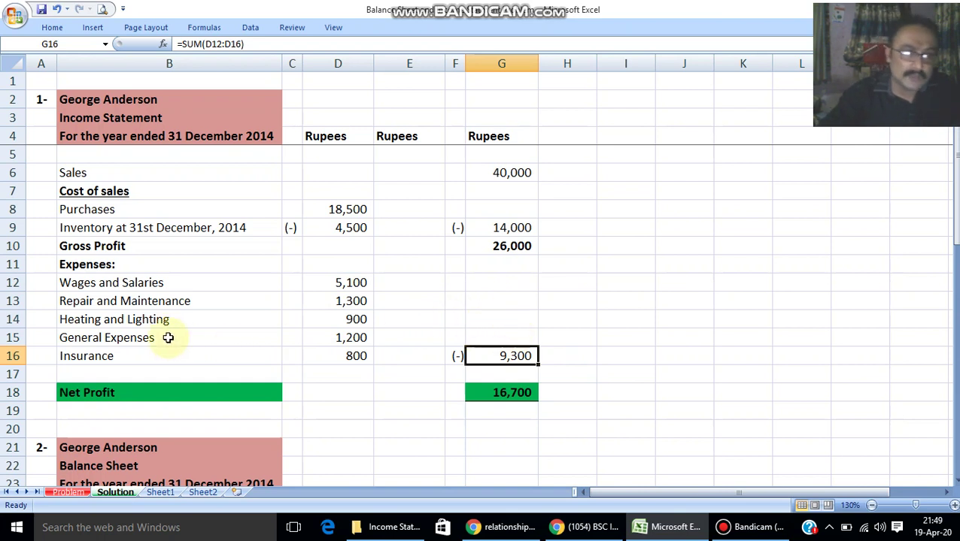
left_click(125, 247)
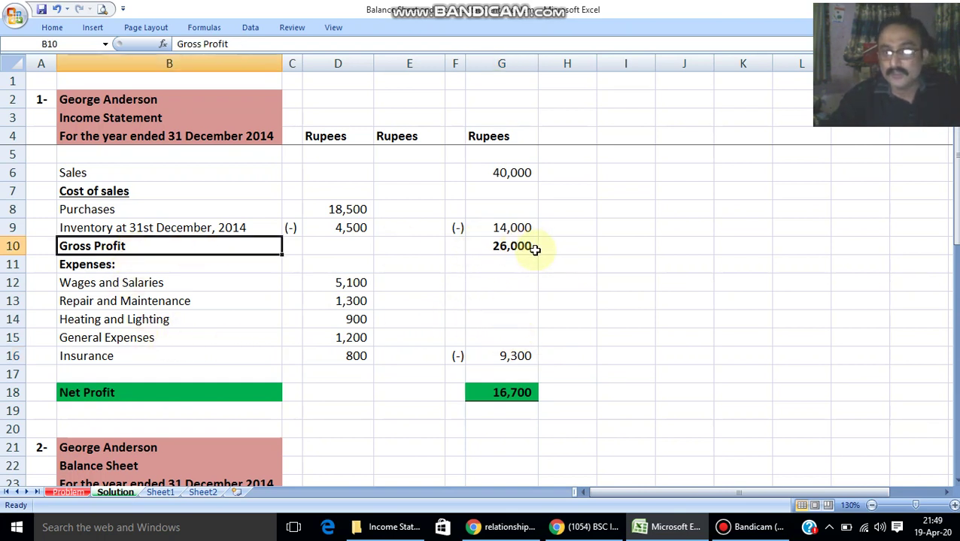
Check the Net Profit line of the income statement against the total expenses and the Gross Profit formula in G10.
left_click(523, 359)
left_click(227, 395)
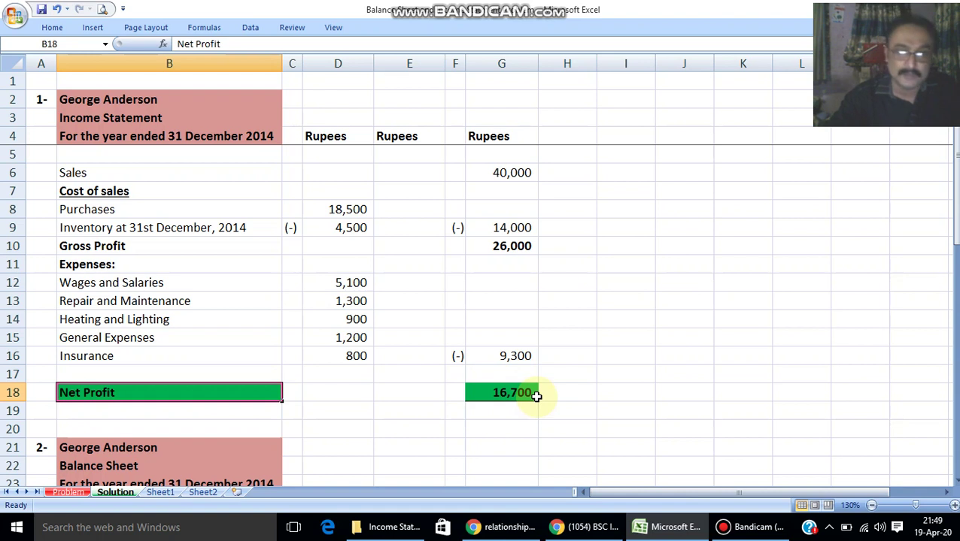
left_click(524, 248)
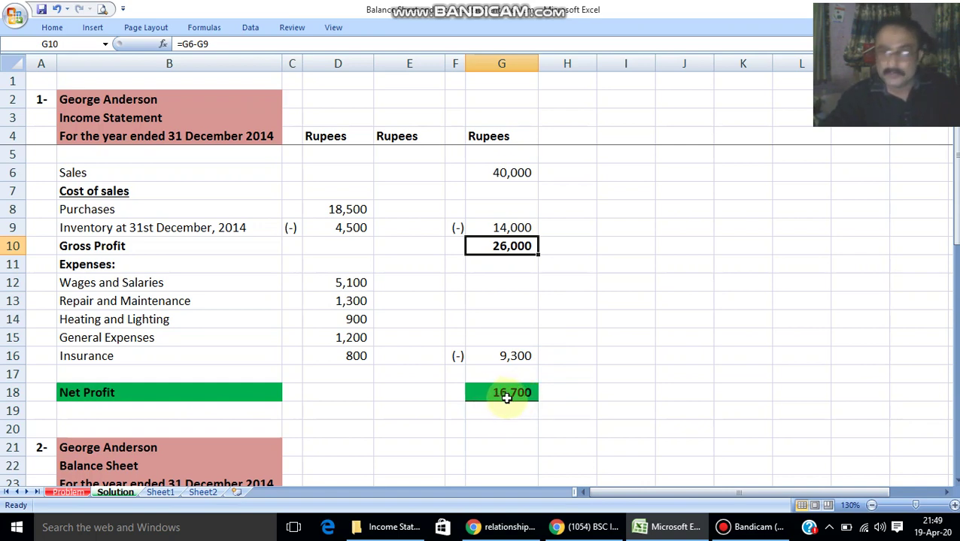
scroll(428, 376, "up", 2)
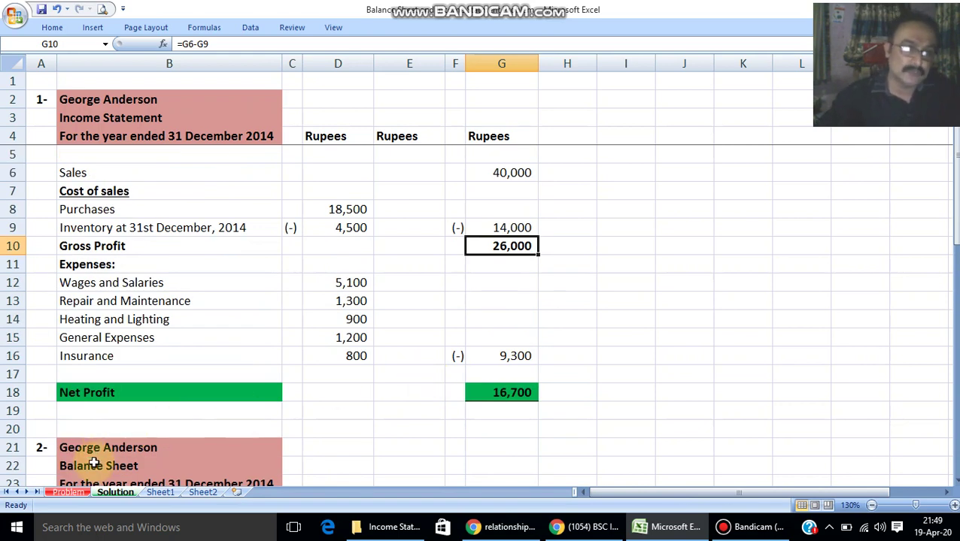
Glance at the trial balance on the Problem sheet, then bring up the Balance Sheet section of the Solution sheet.
left_click(66, 493)
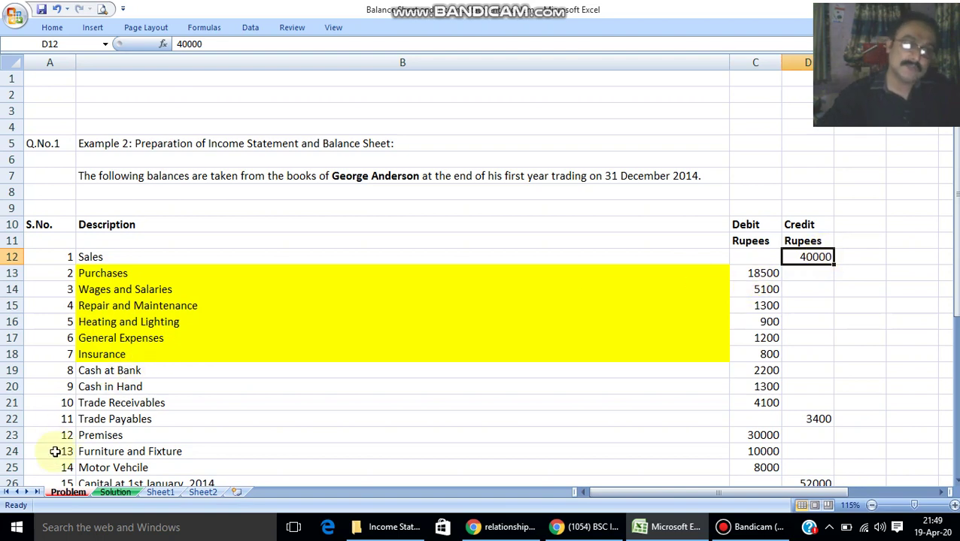
left_click(113, 492)
scroll(195, 333, "down", 2)
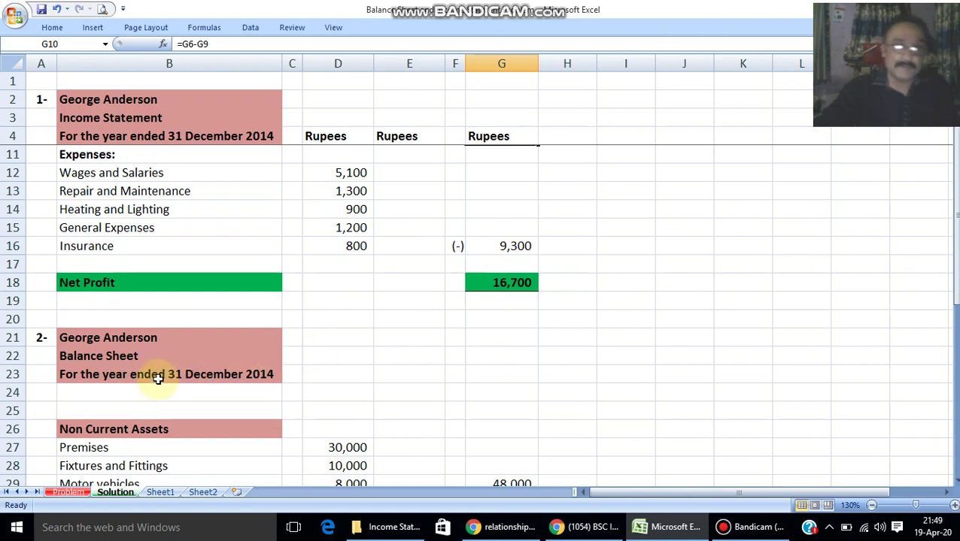
scroll(237, 364, "down", 2)
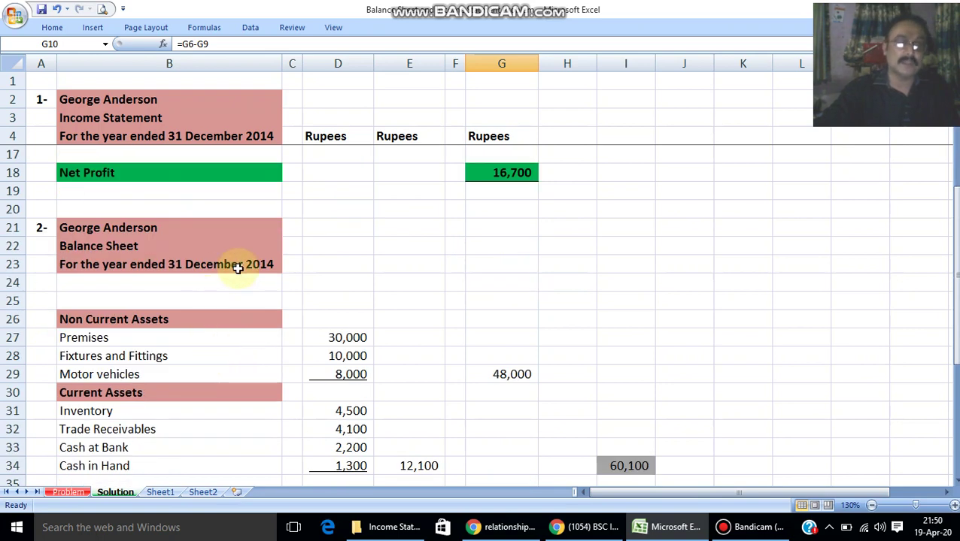
Review the unhighlighted asset balances on the Problem sheet, from cash and trade receivables in C19:C21 to premises and motor vehicle.
left_click(66, 492)
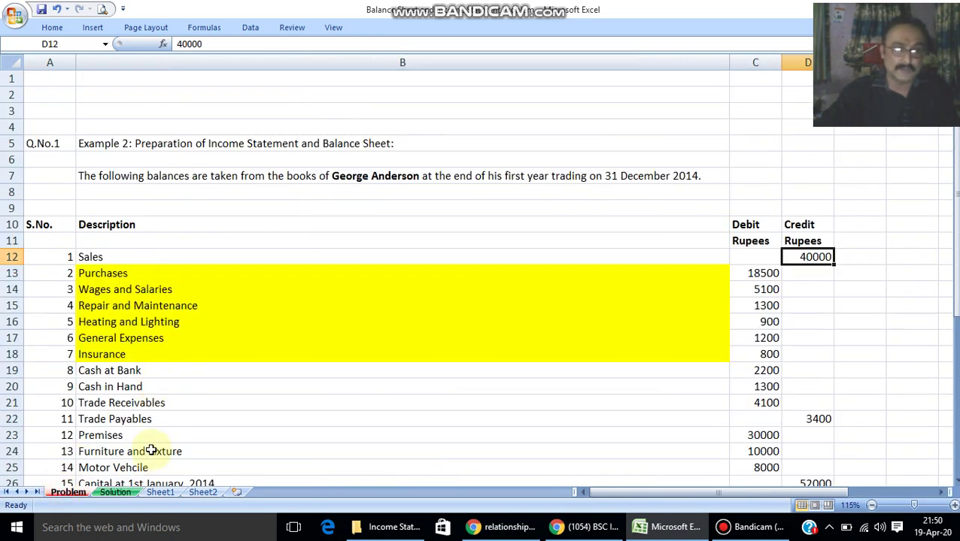
scroll(150, 444, "down", 2)
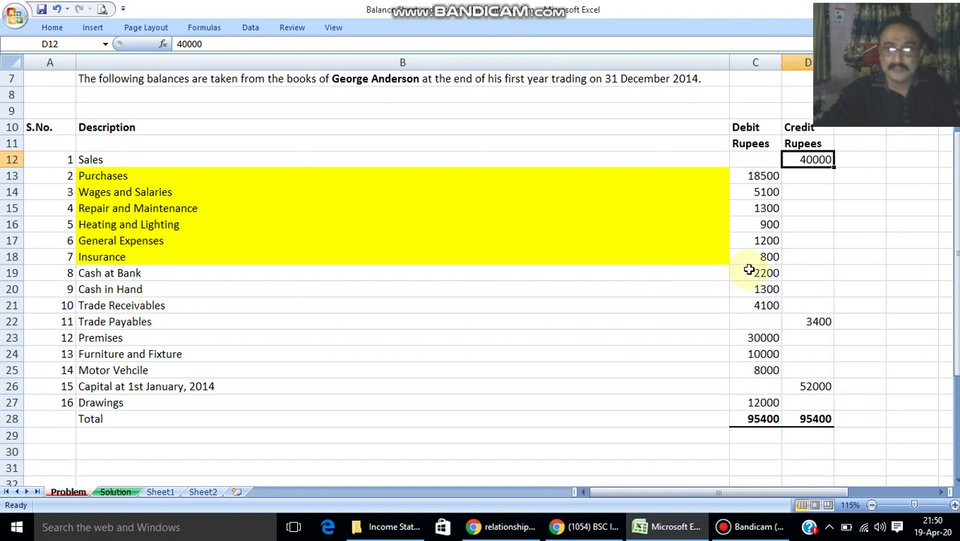
left_click_drag(750, 273, 756, 306)
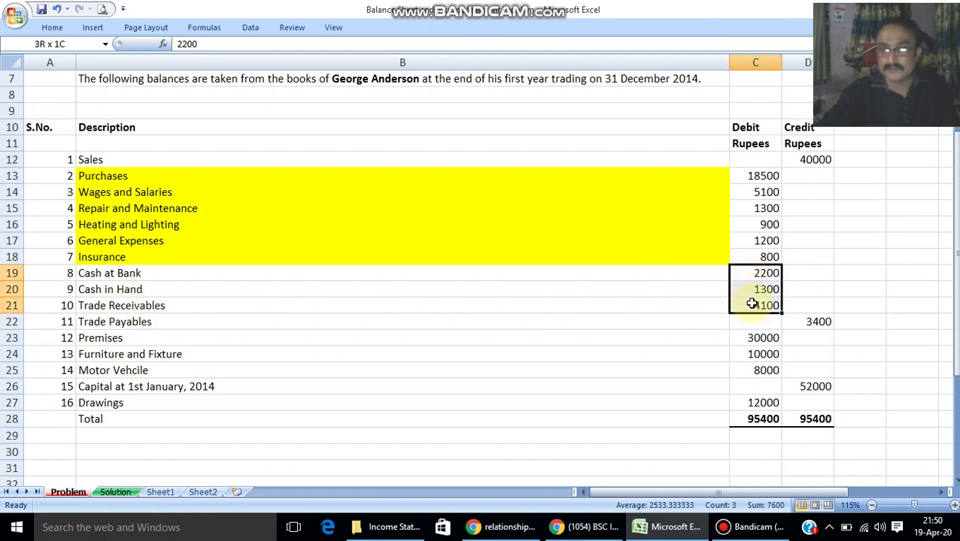
left_click(88, 341)
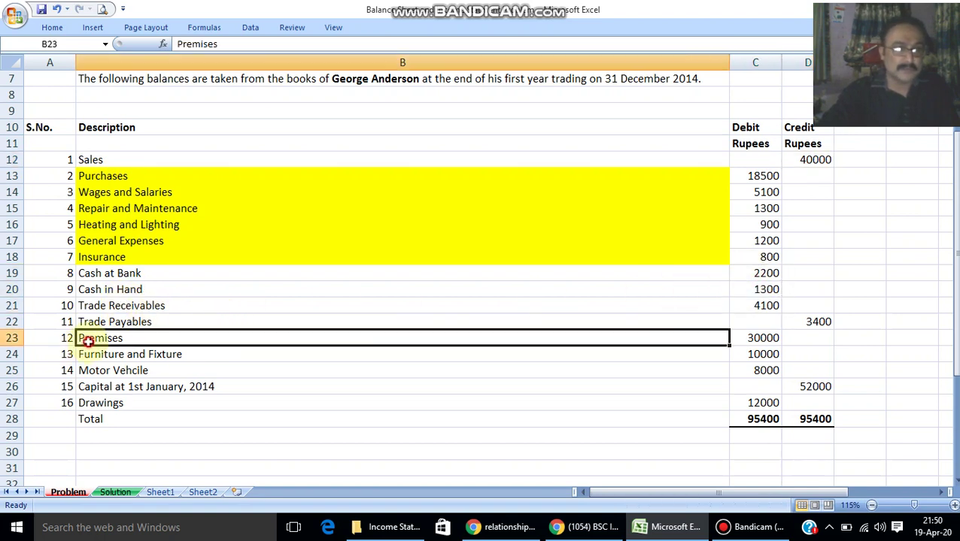
left_click(149, 373)
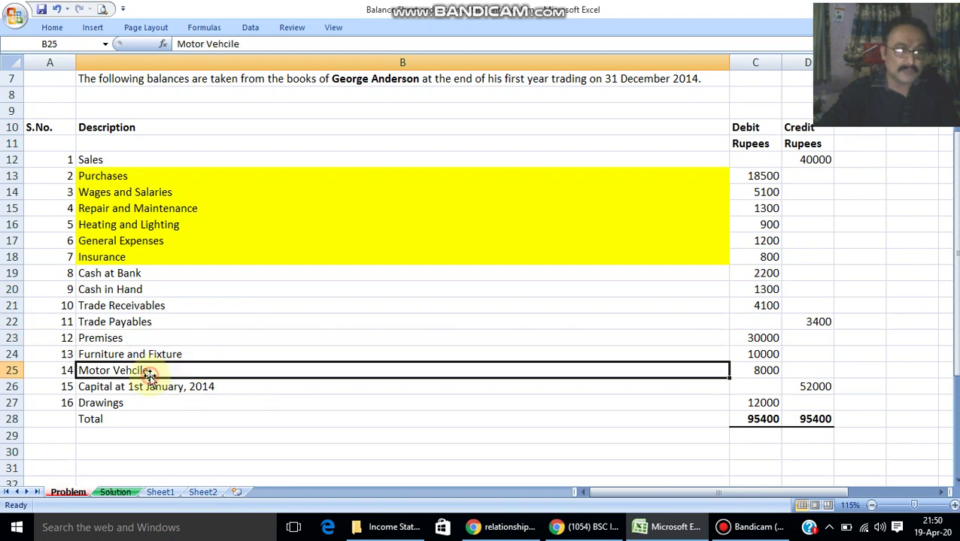
Examine the Non Current Assets lines in the Solution sheet's balance sheet, from premises to motor vehicles.
left_click(111, 493)
scroll(107, 319, "down", 1)
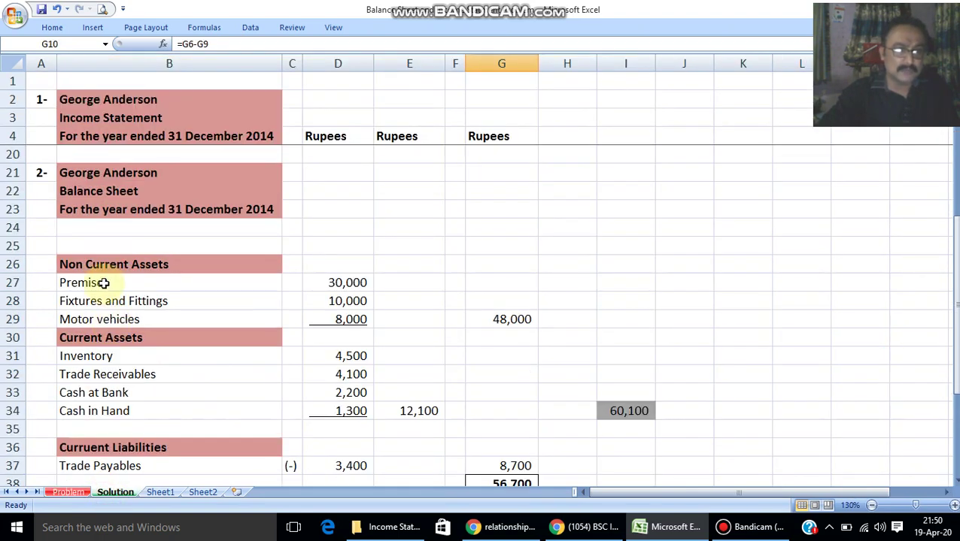
left_click(101, 307)
left_click(105, 318)
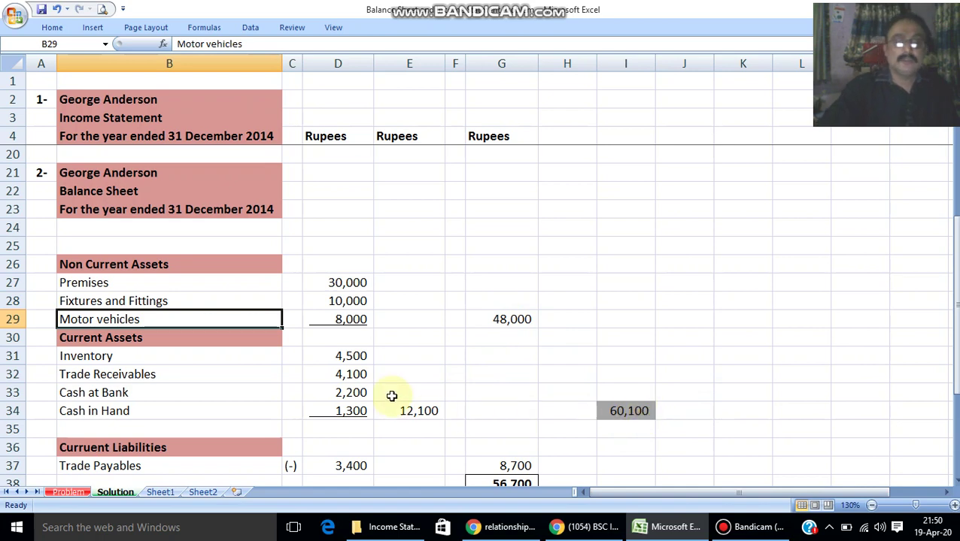
Compare the Trade Payables line under current liabilities with the Trade Receivables and Cash at Bank lines under Current Assets.
scroll(392, 396, "down", 2)
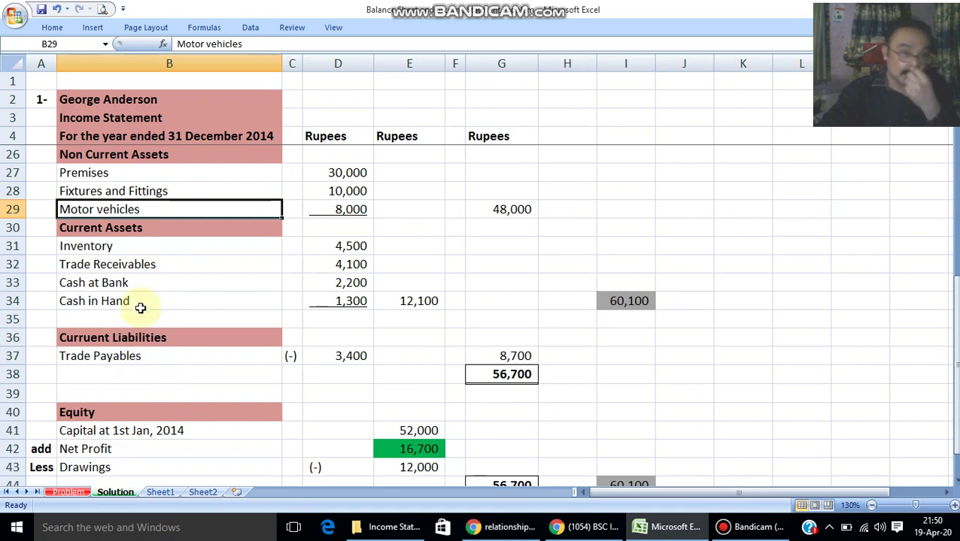
left_click(140, 356)
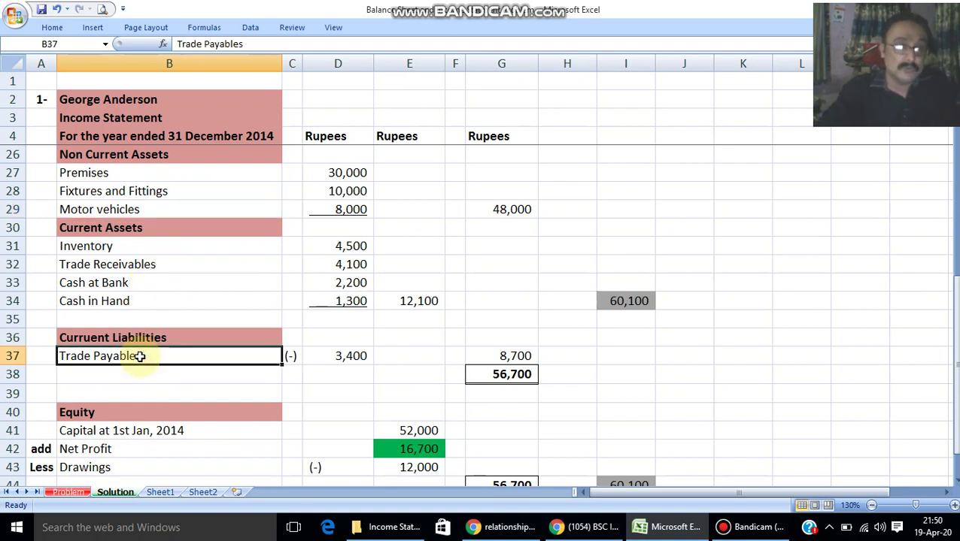
left_click(156, 264)
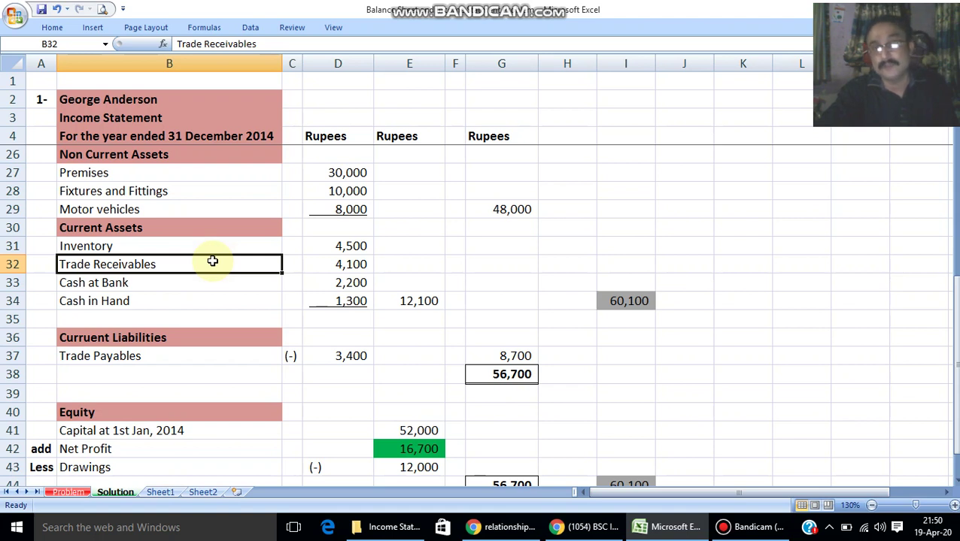
left_click(172, 282)
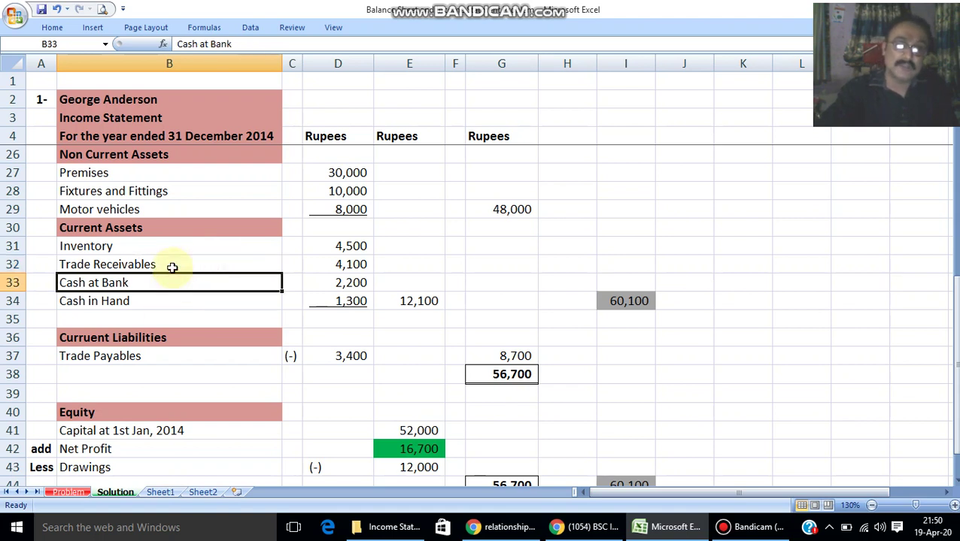
left_click(172, 266)
left_click(160, 355)
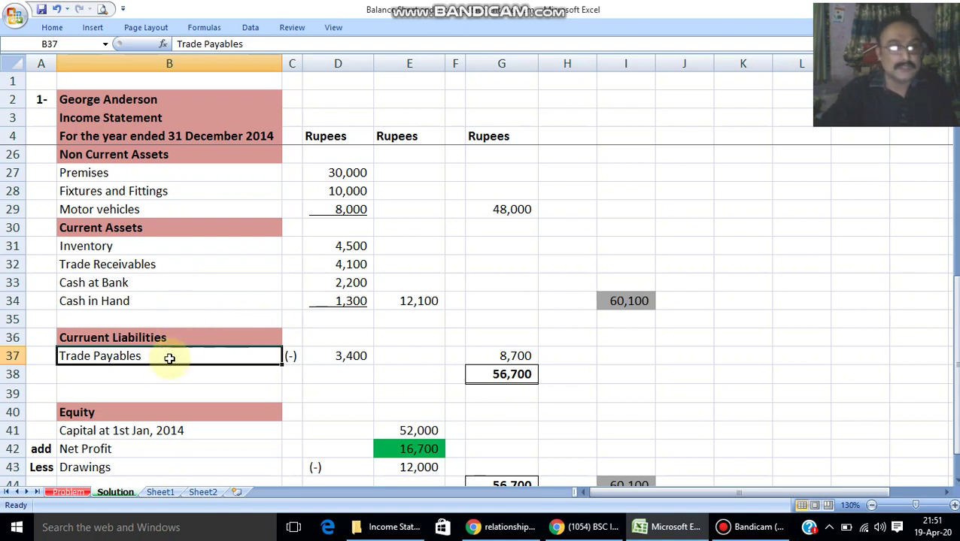
left_click(327, 350)
left_click(194, 264)
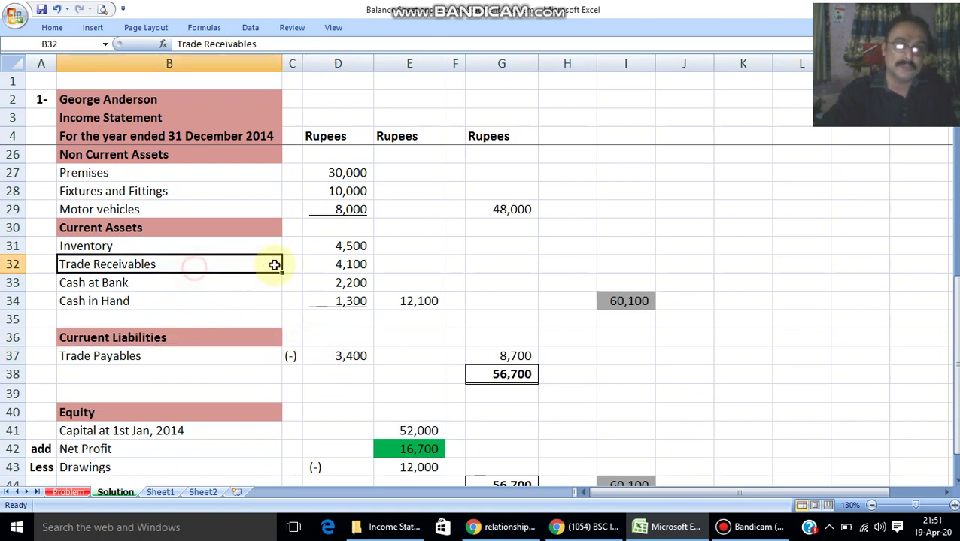
left_click(321, 264)
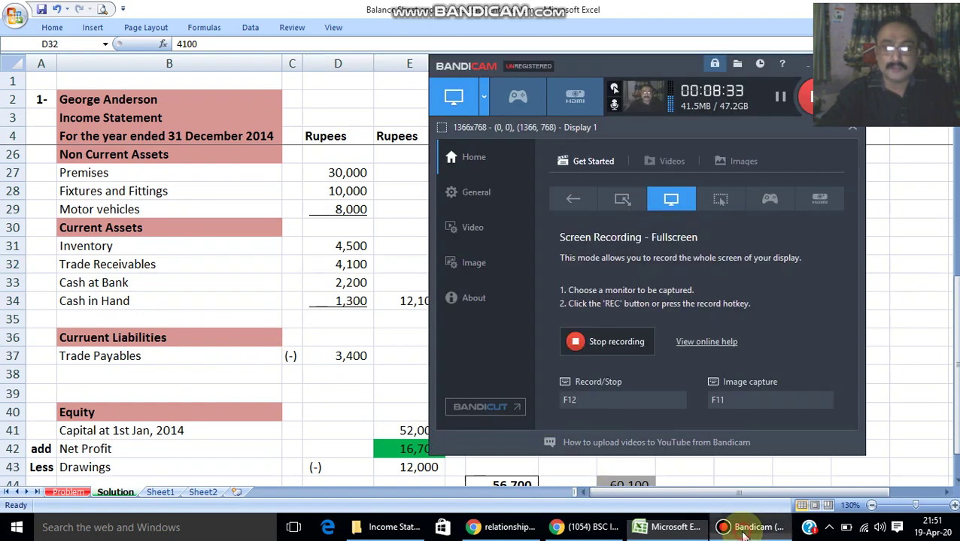
left_click(743, 531)
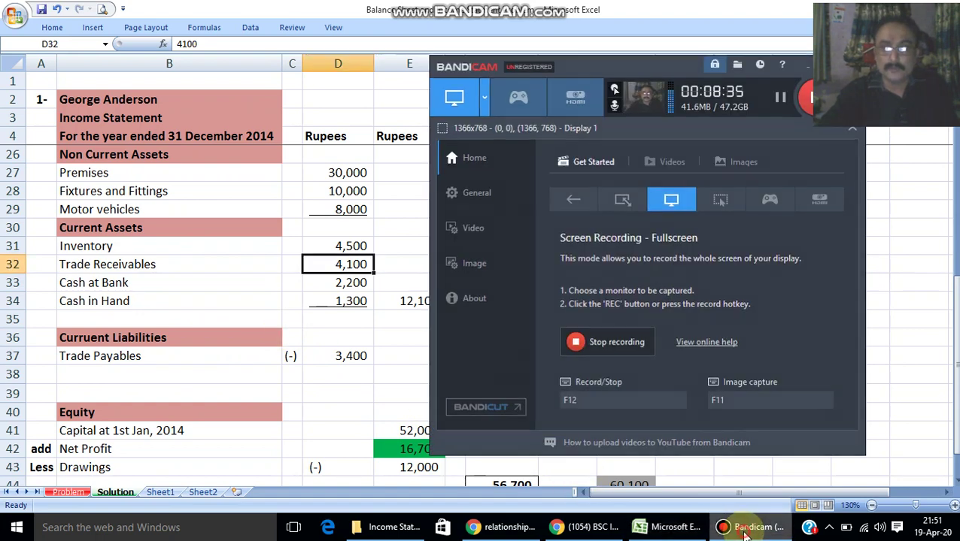
left_click(743, 531)
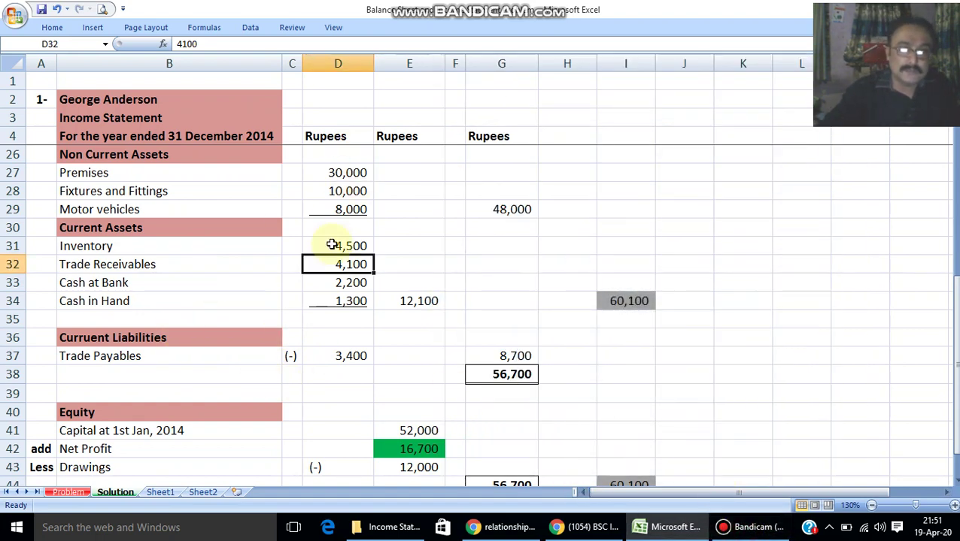
Review the Trade Payables amount, the Net Profit line under Equity and the total assets formula in I34.
scroll(348, 342, "down", 1)
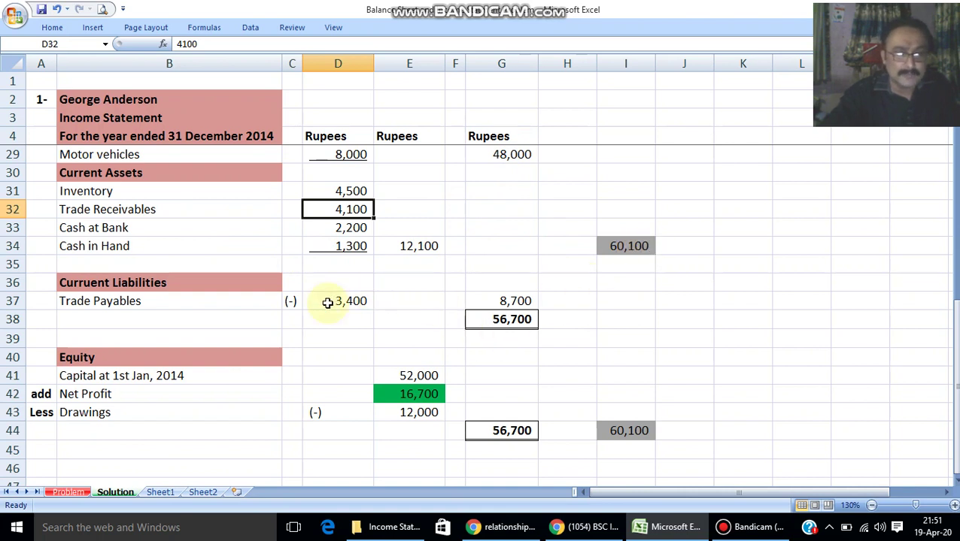
left_click(355, 301)
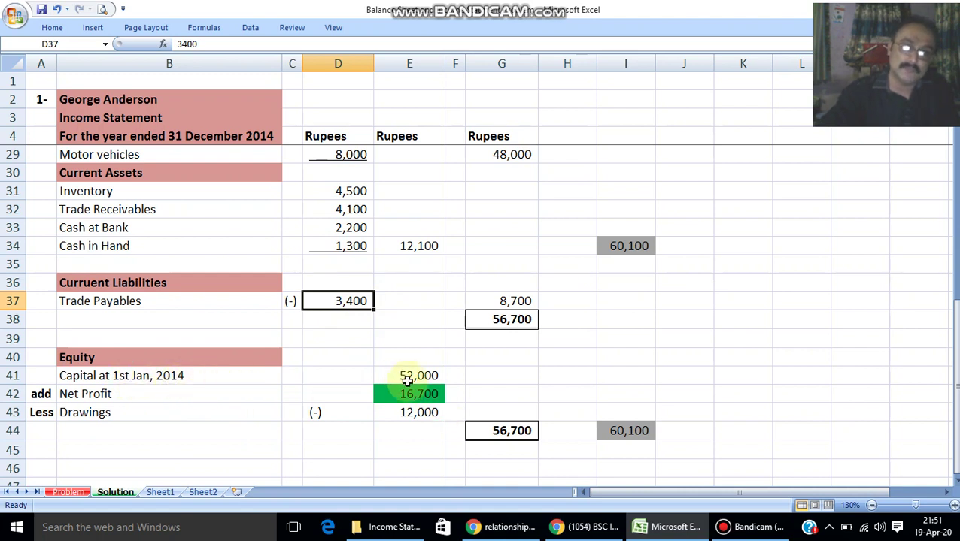
left_click(149, 398)
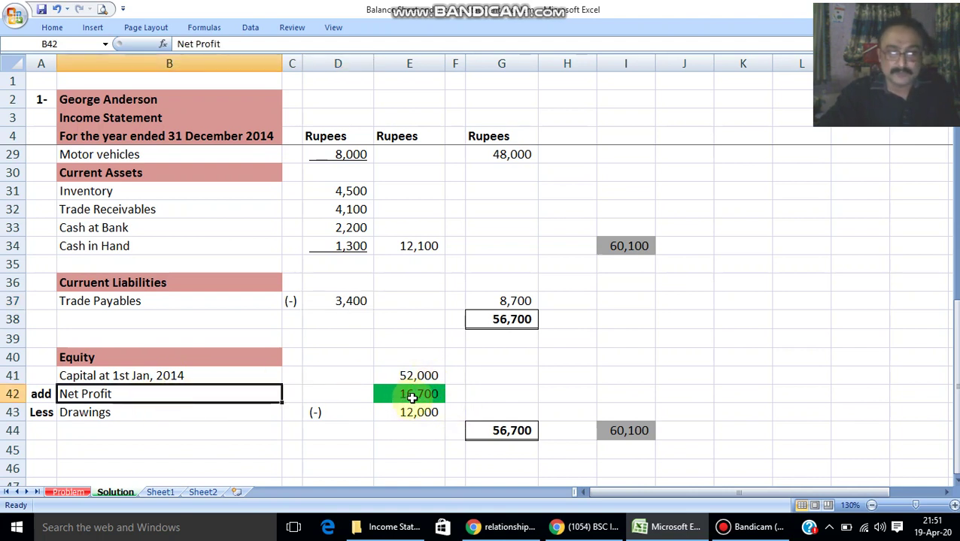
left_click(629, 249)
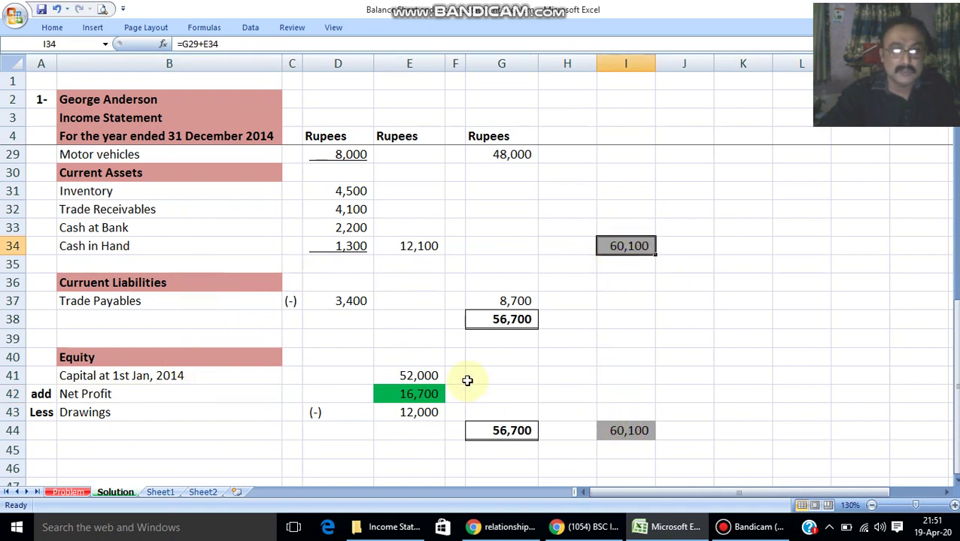
left_click(755, 529)
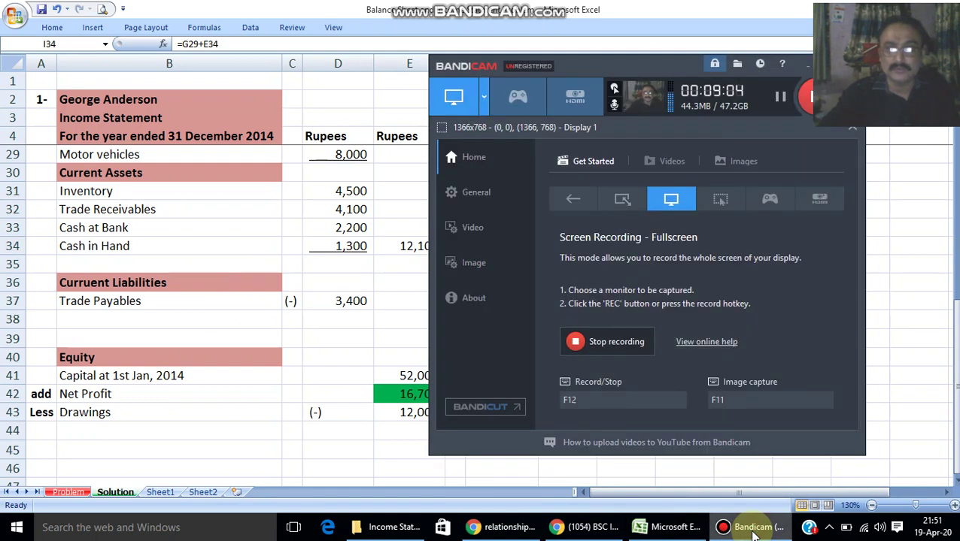
left_click(754, 529)
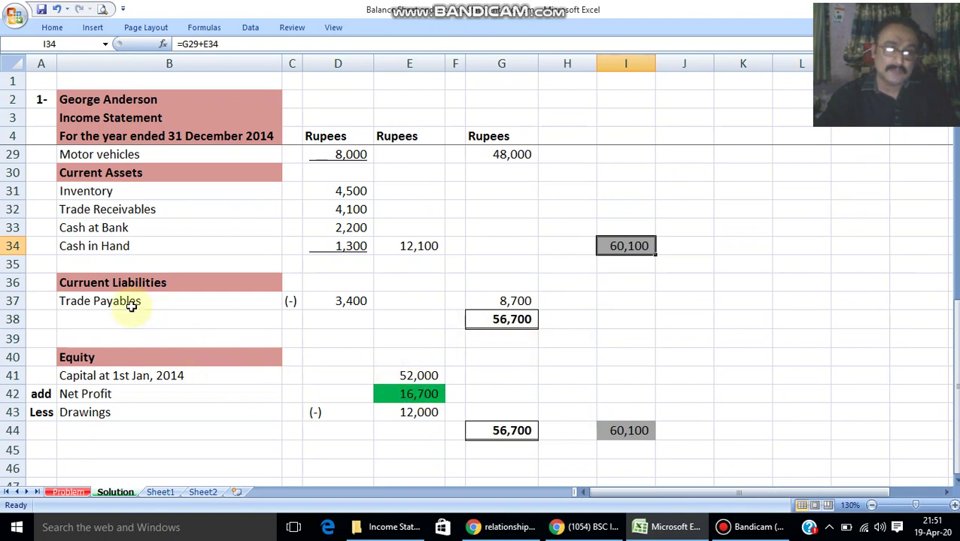
Inspect the formula in G37 that deducts the Trade Payables amount in D37 from the current assets total.
left_click(344, 301)
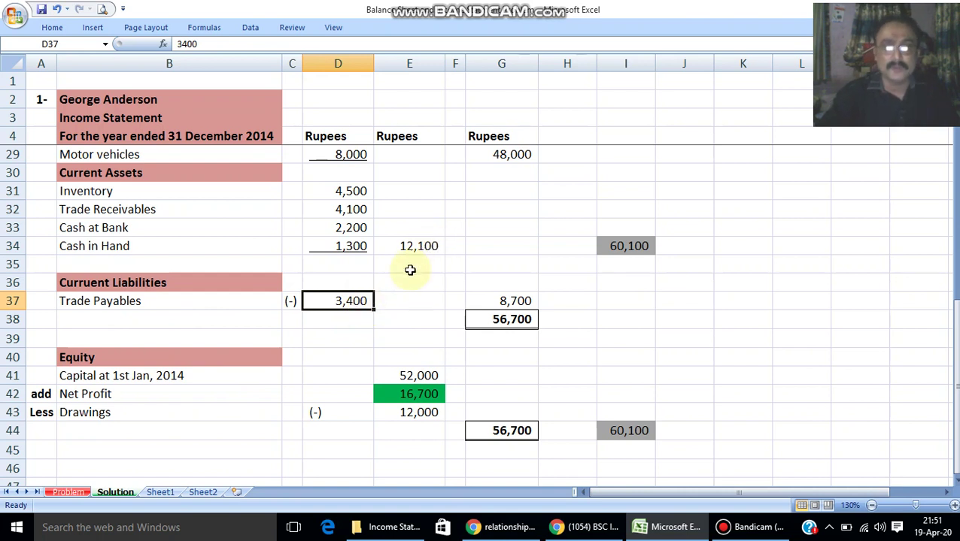
left_click(527, 302)
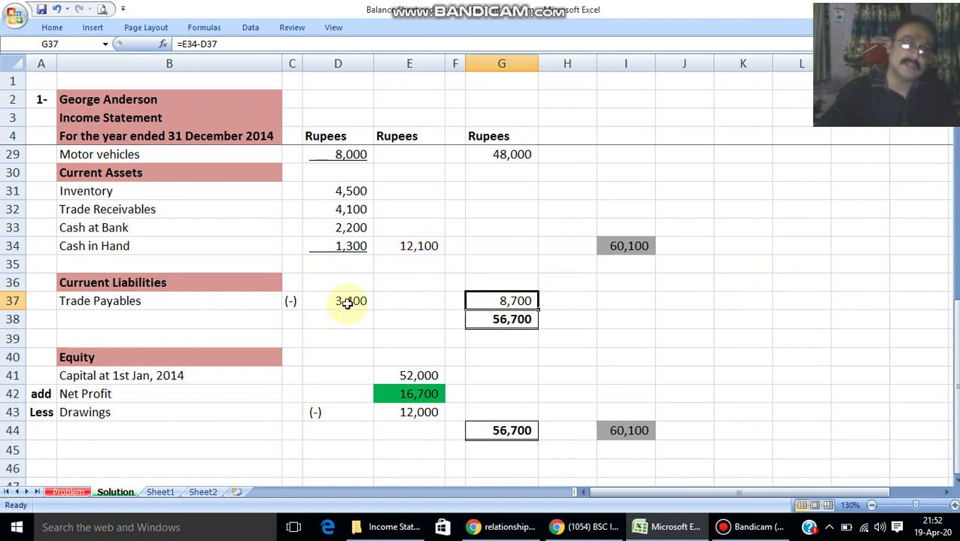
Enter the accounting equation labels "Aseets", "liba" and "owner equ" in K39, L39 and M39 of the Solution sheet.
left_click(732, 348)
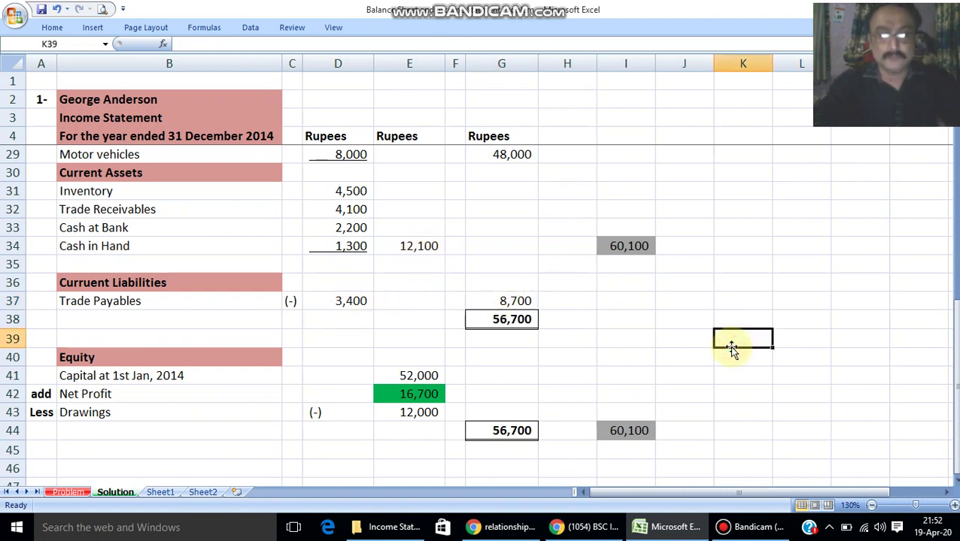
type("Aseets")
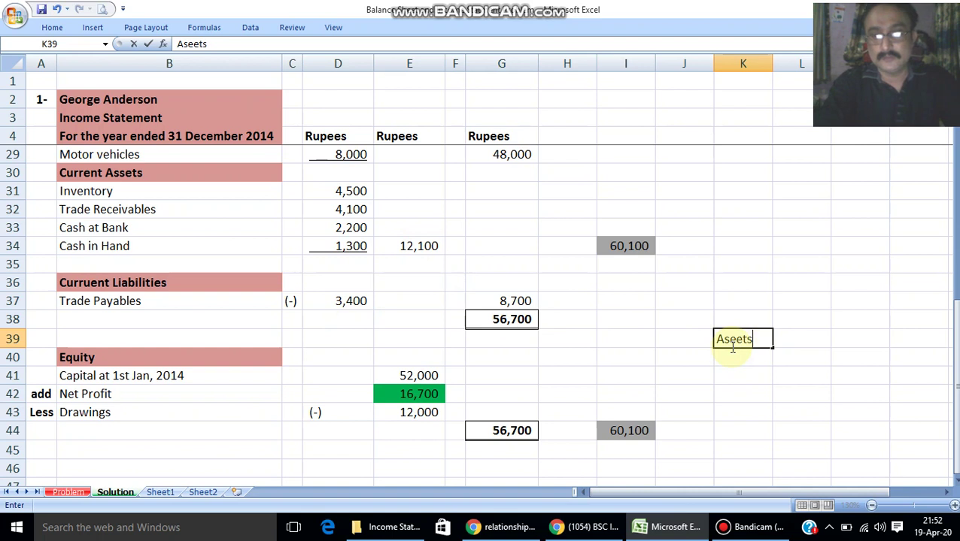
key("Tab")
type("liba")
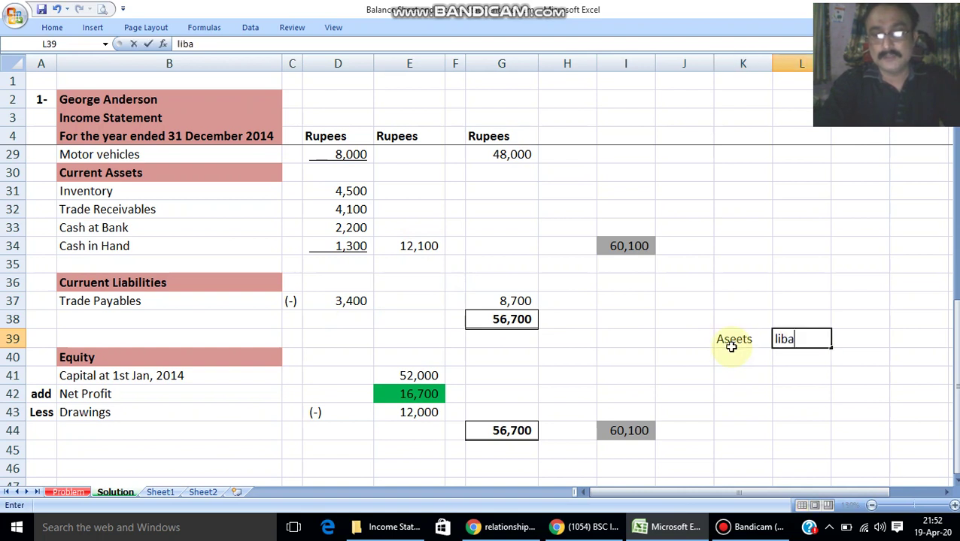
key("Tab")
type("o")
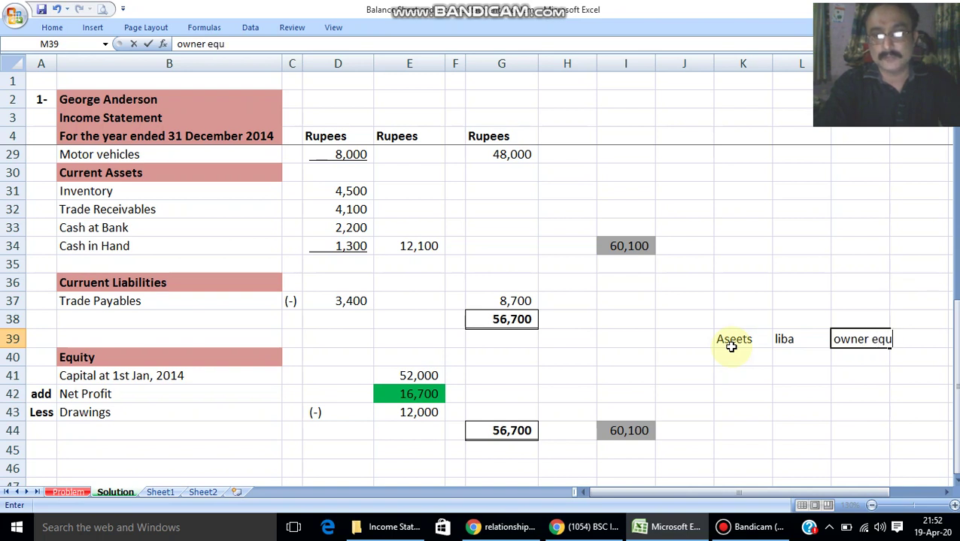
left_click(738, 352)
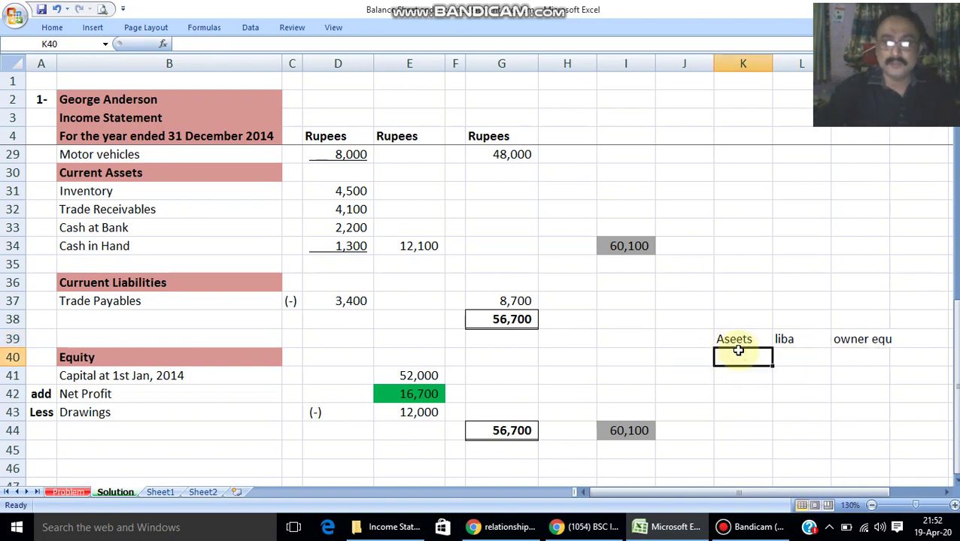
Correct the misspelled label in K39 to "Assets".
double_click(729, 339)
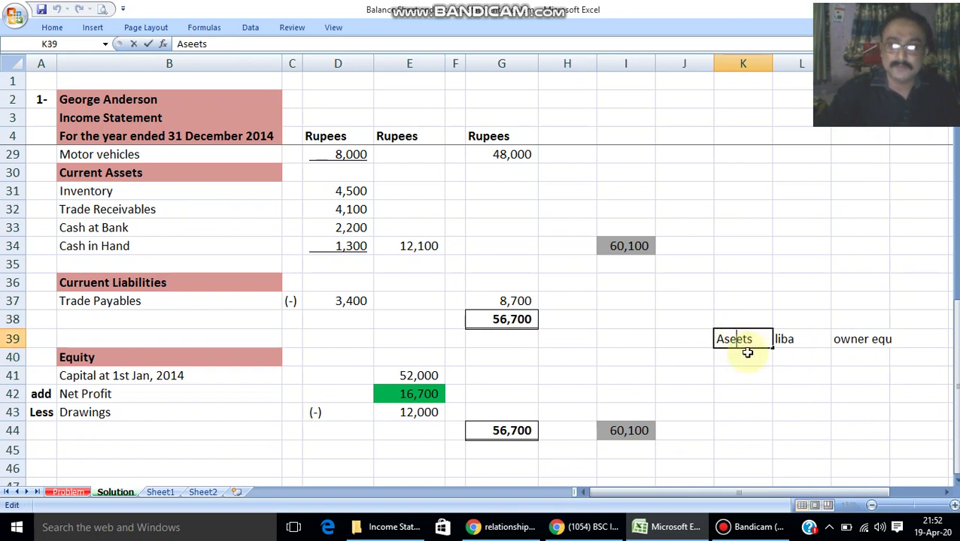
key("Delete")
type("s")
key("Return")
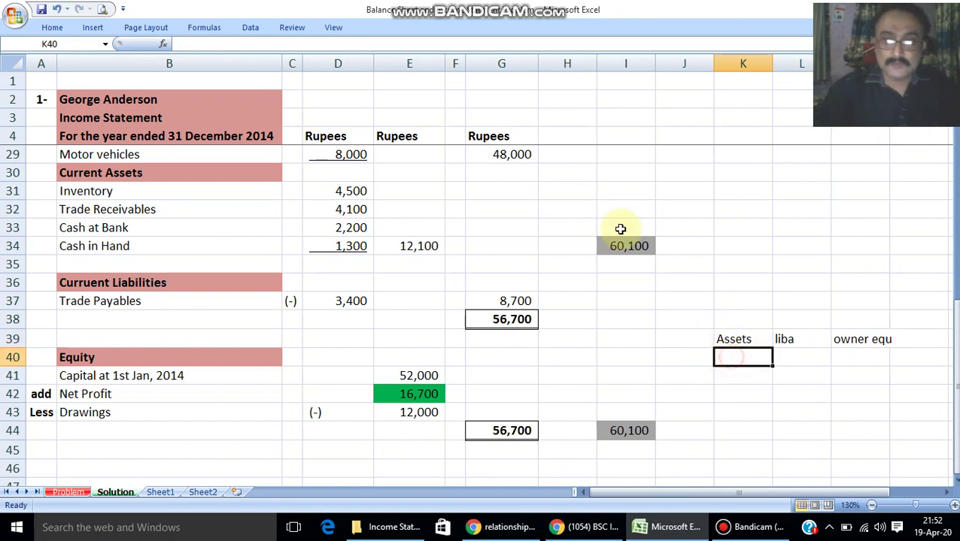
Enter a formula in K40, under the Assets label, that references the total assets amount in I34.
left_click(623, 238)
left_click(736, 361)
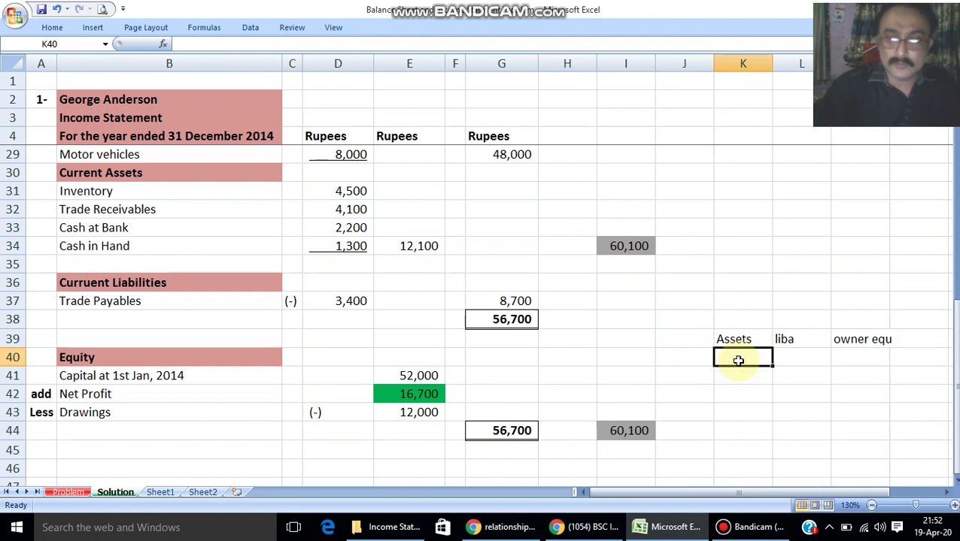
type("=")
key("Up")
key("Up")
key("Up")
key("Up")
key("Up")
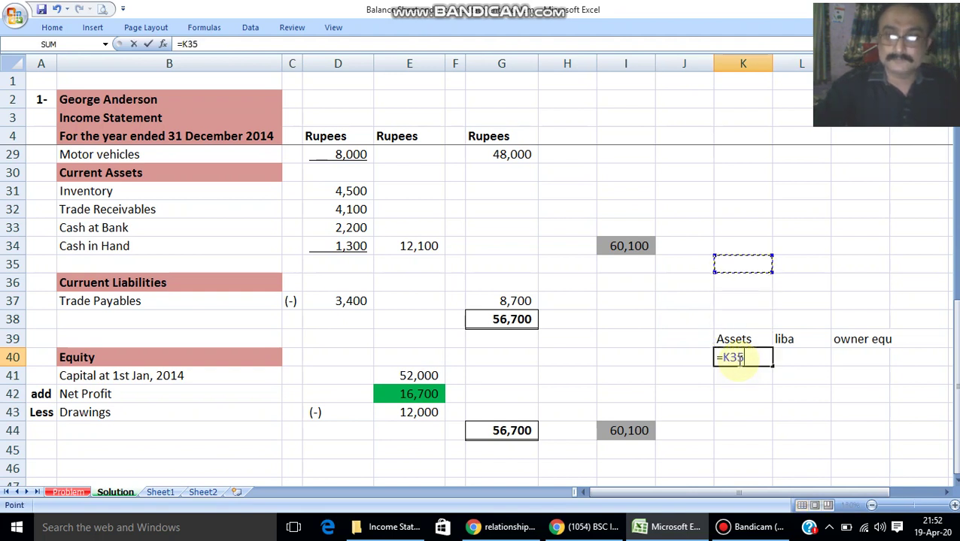
key("Left")
key("Left")
key("Up")
key("Return")
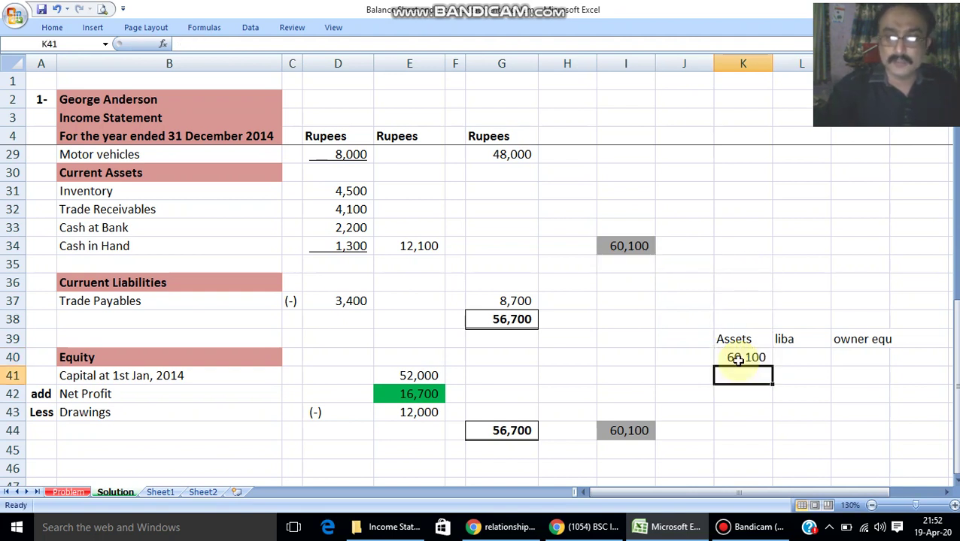
Enter 3400 in L40 under "liba" and 56700 in M40 under "owner equ".
left_click(809, 353)
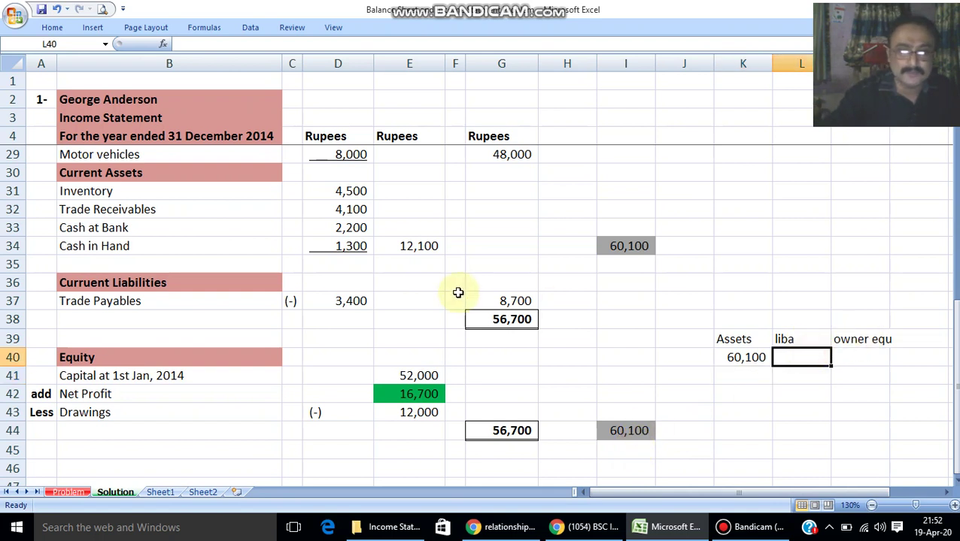
type("3")
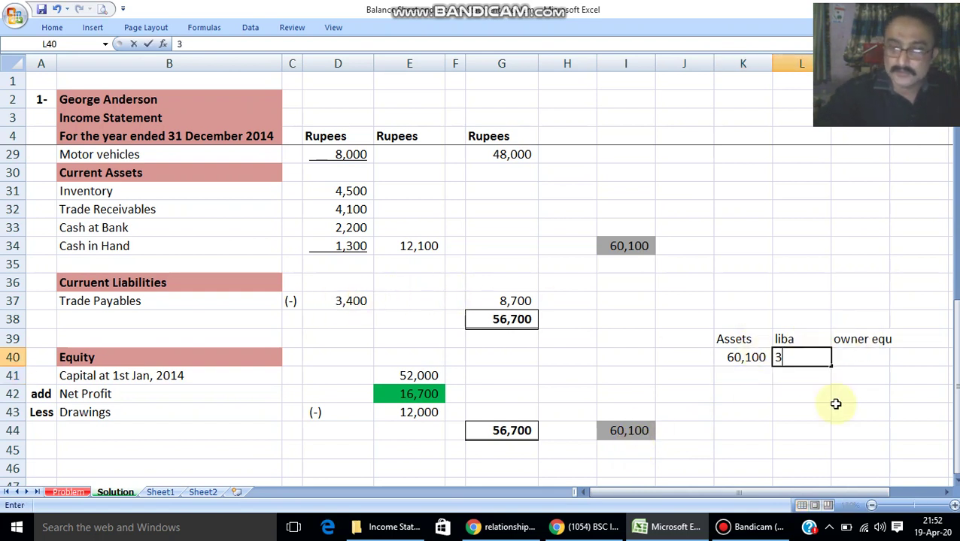
type("400")
key("Return")
key("Up")
key("Right")
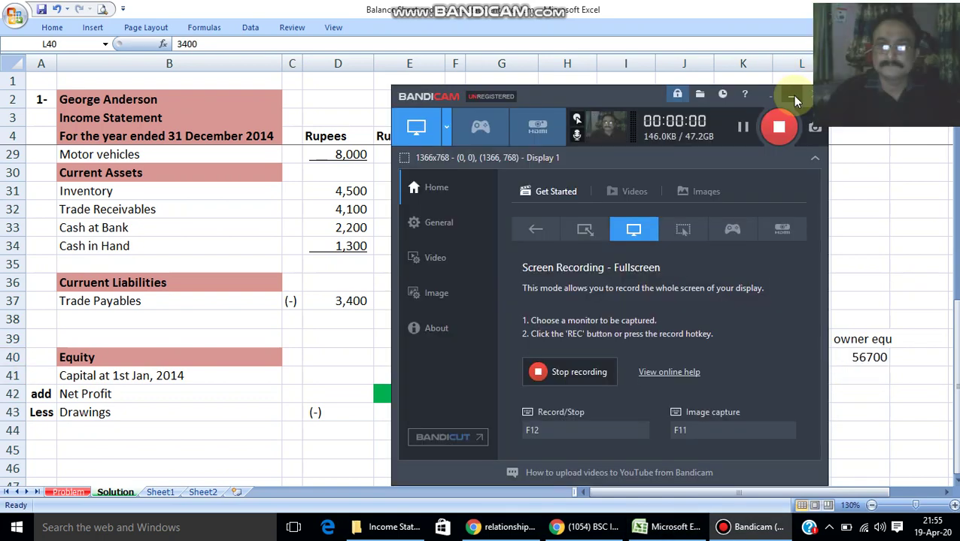
left_click(794, 99)
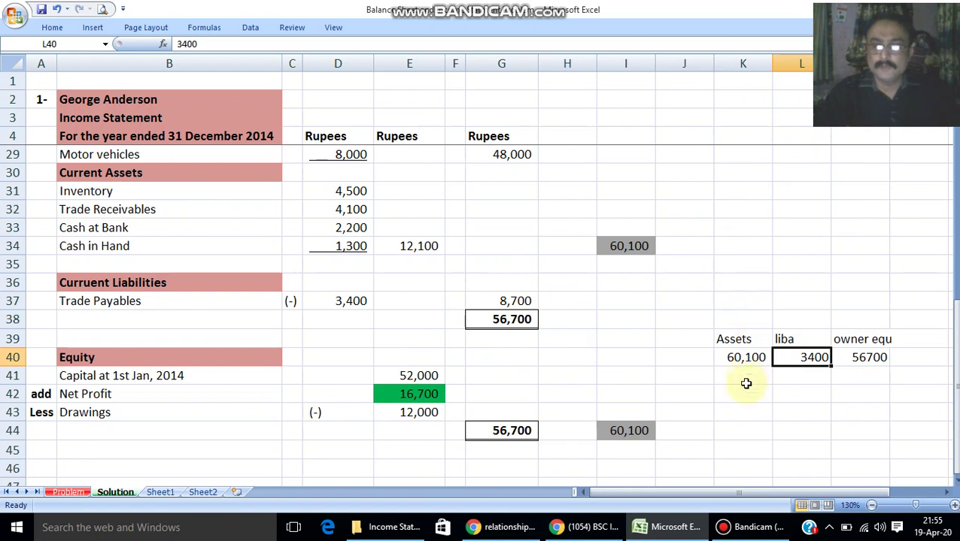
left_click(778, 376)
left_click(792, 356)
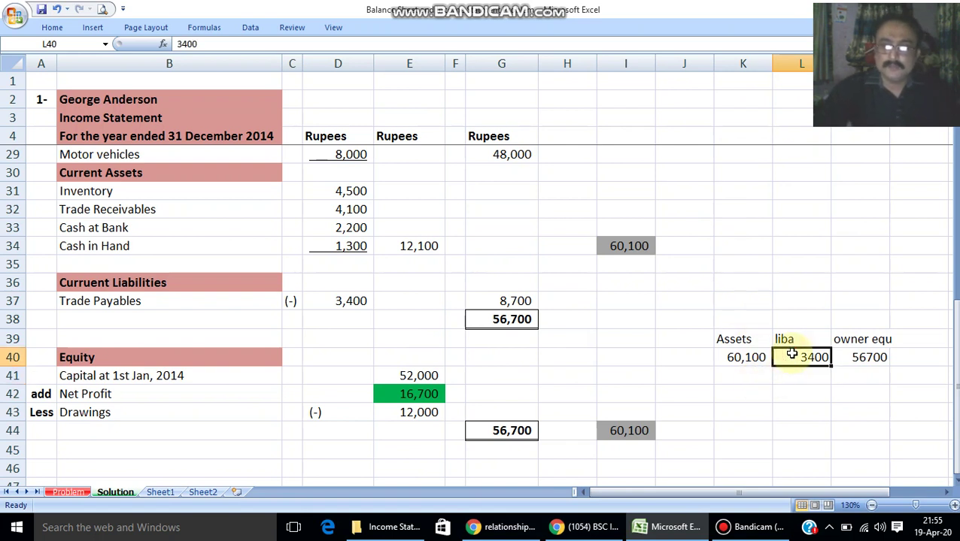
key("Left")
key("Right")
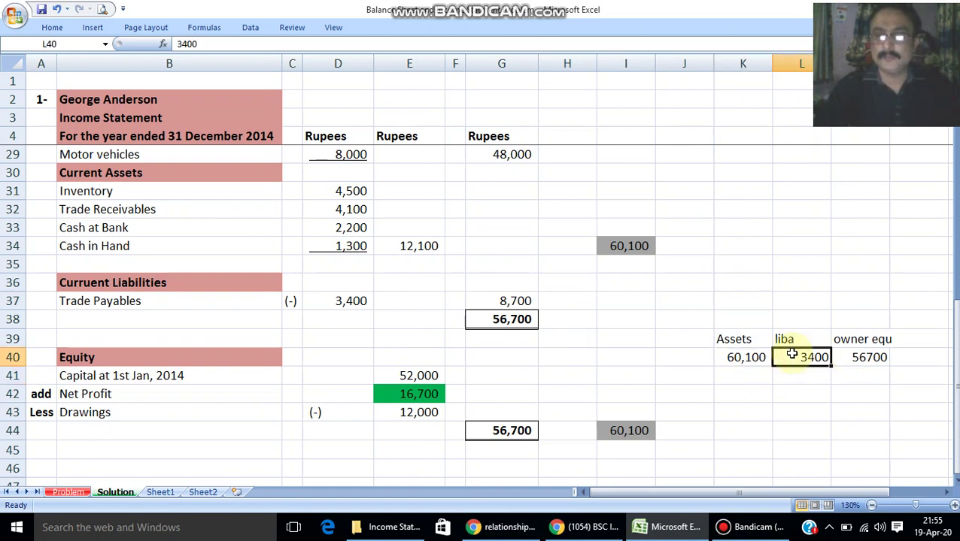
Fill the "liba" and "owner equ" label cells L39:M39 with standard green.
key("Up")
key("Up")
key("Down")
key("shift+Right")
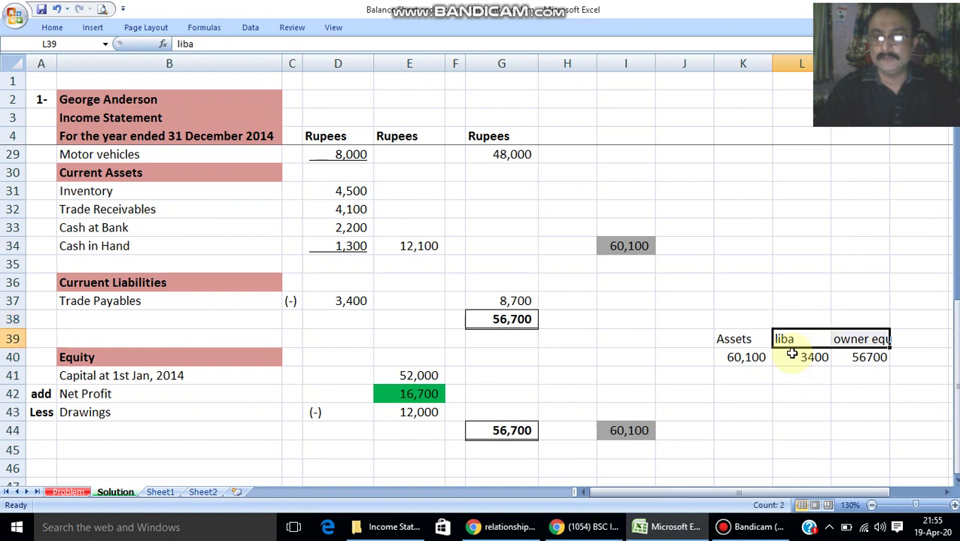
left_click(53, 27)
left_click(217, 72)
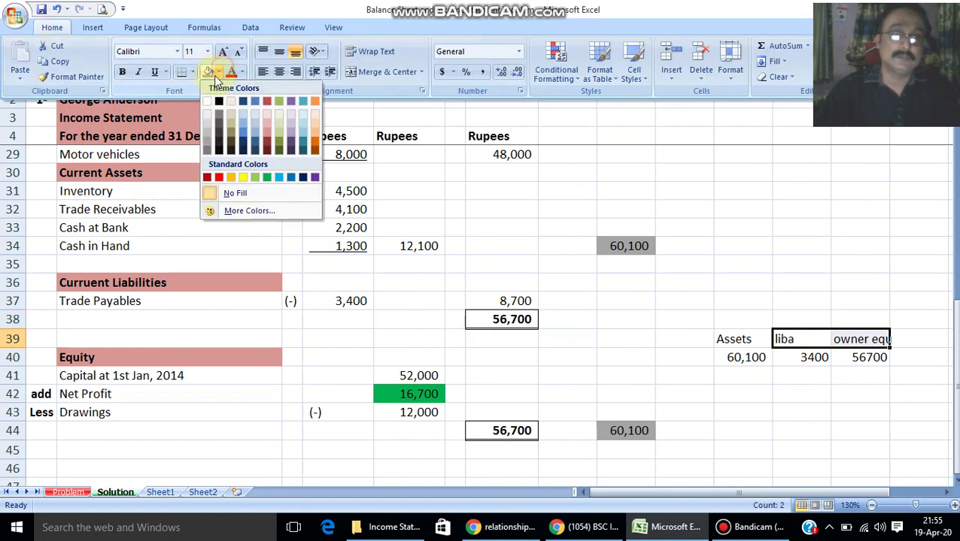
left_click(267, 178)
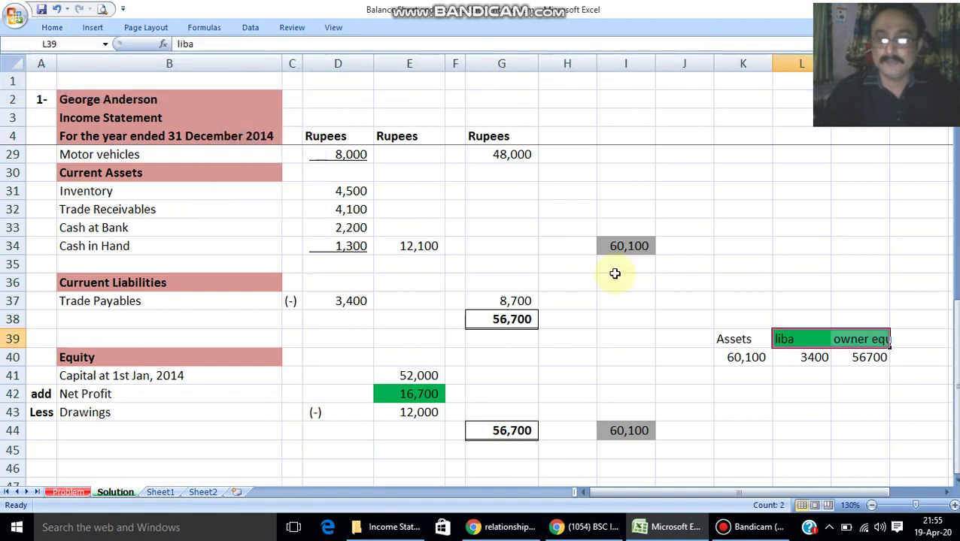
Review the accounting equation labels in row 39 and trace the liability to the Trade Payables amount in D37.
key("Left")
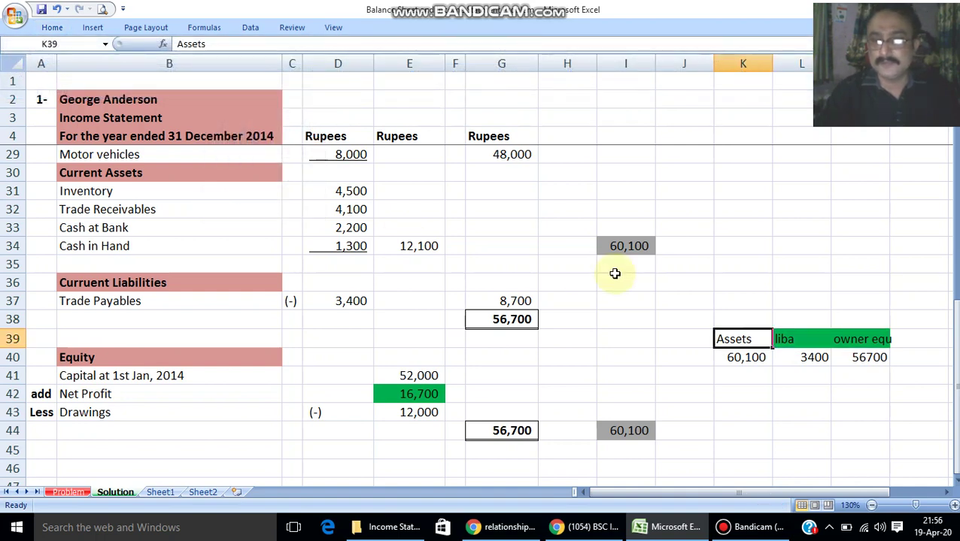
key("Right")
key("Right")
key("Left")
key("Left")
key("Left")
key("Left")
key("Left")
key("Left")
key("Left")
key("Left")
key("Left")
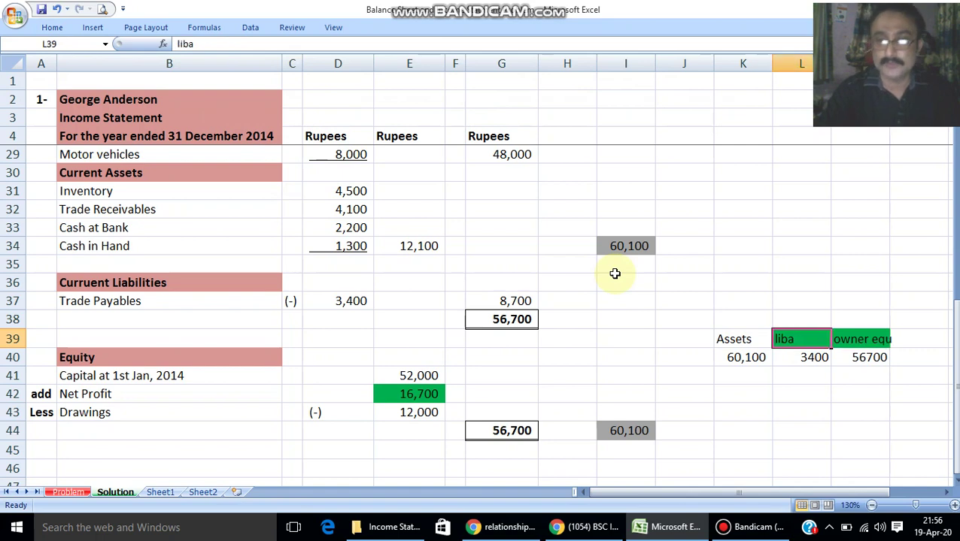
key("Up")
key("Up")
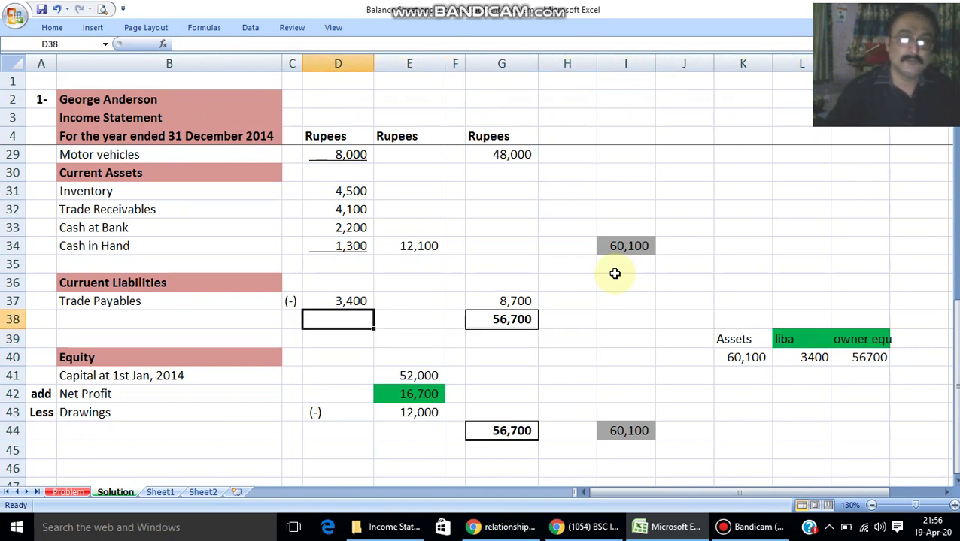
Check the Trade Payables balance in the credit column of the Problem sheet.
left_click(63, 492)
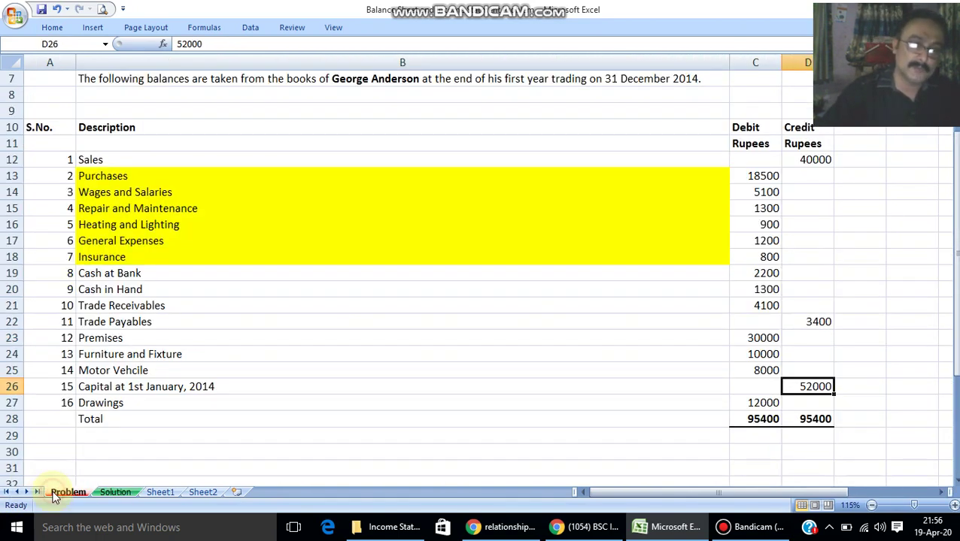
left_click(156, 322)
left_click(820, 322)
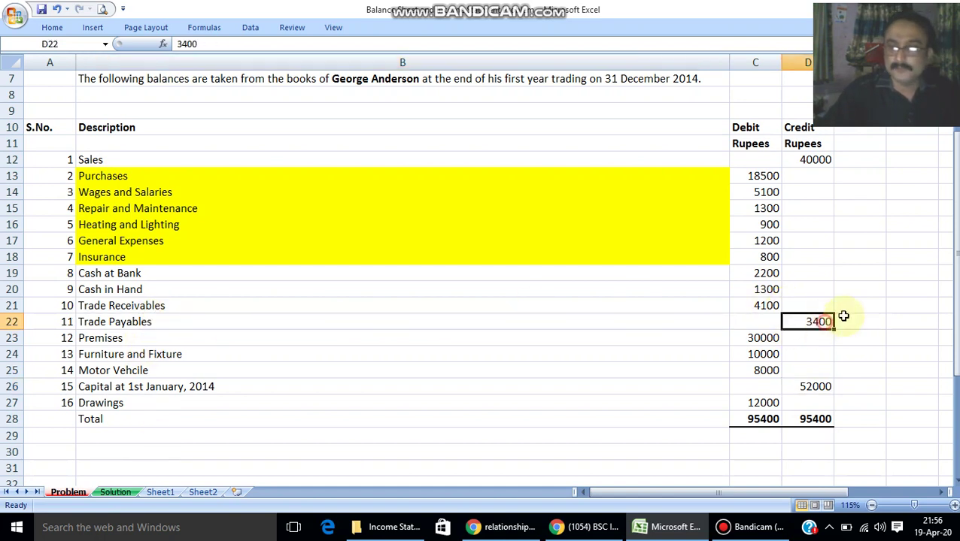
Compare the amounts in L40 and M40 on the Solution sheet with the Equity heading and its opening capital line.
left_click(116, 492)
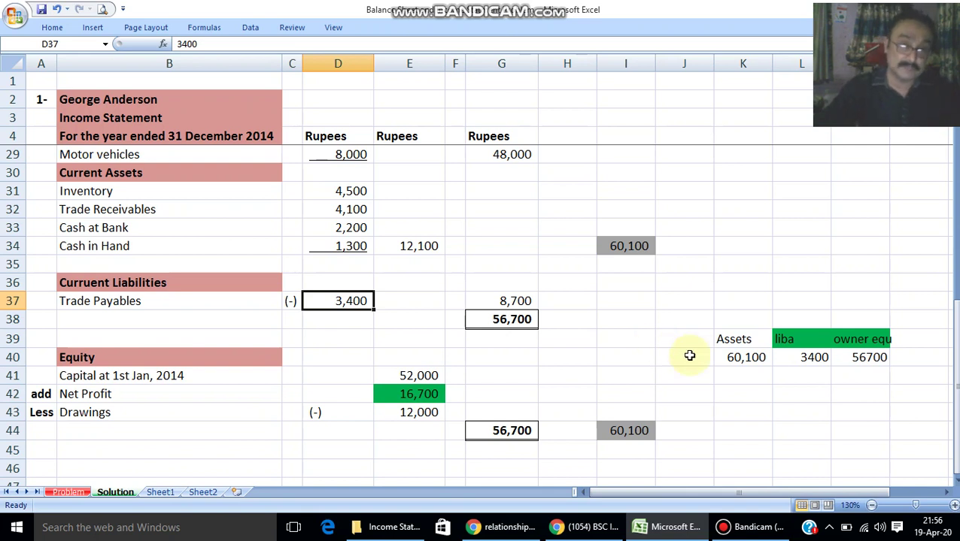
left_click(814, 358)
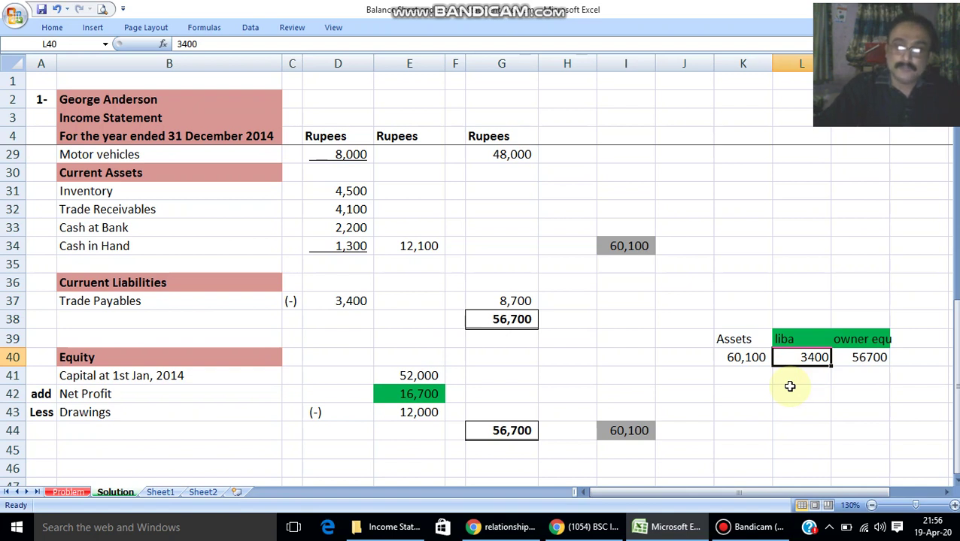
left_click(867, 359)
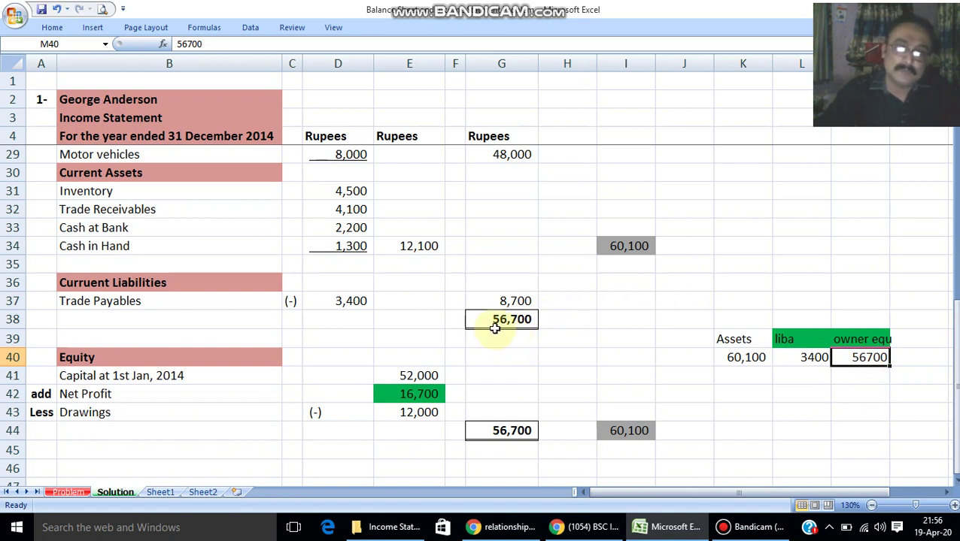
left_click(106, 358)
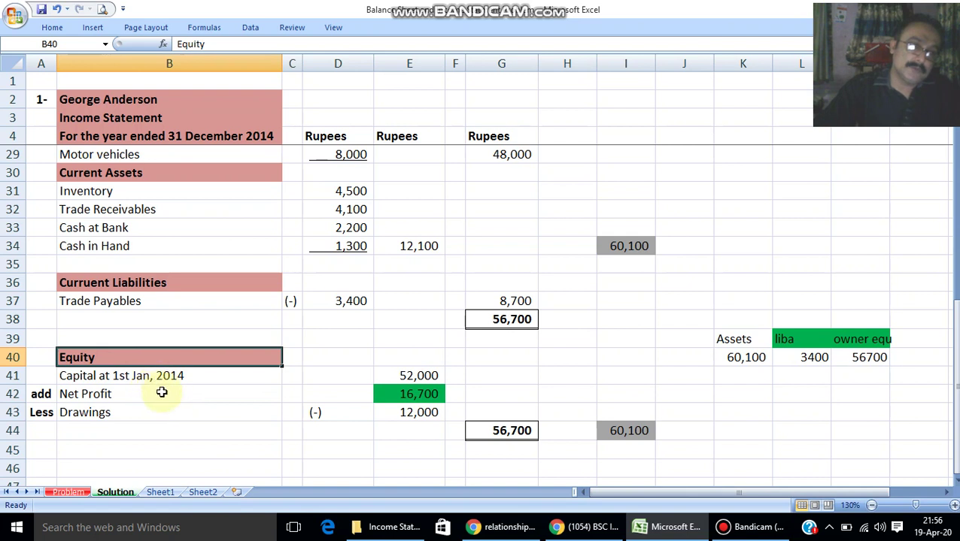
left_click(113, 376)
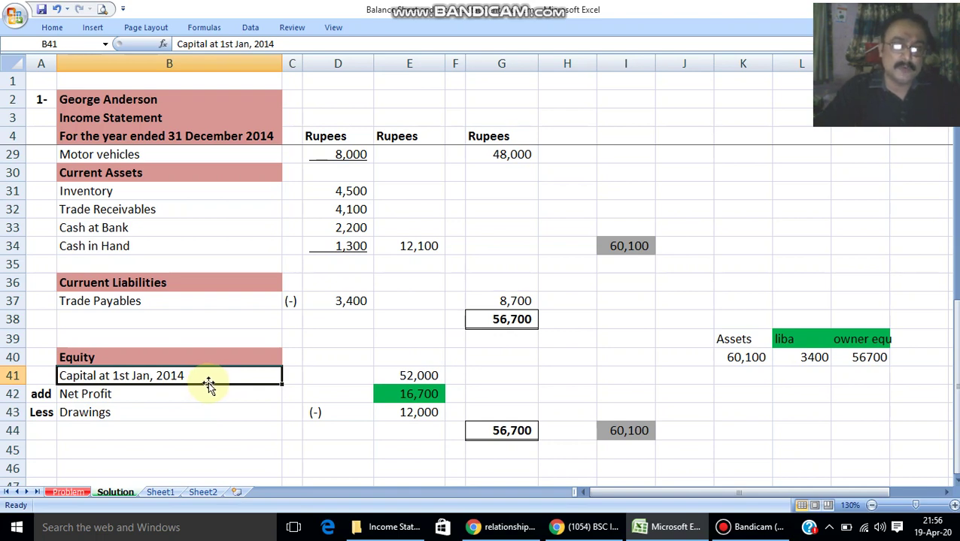
Examine the Capital at 1st January, 2014 line and its credit balance on the Problem sheet.
left_click(68, 491)
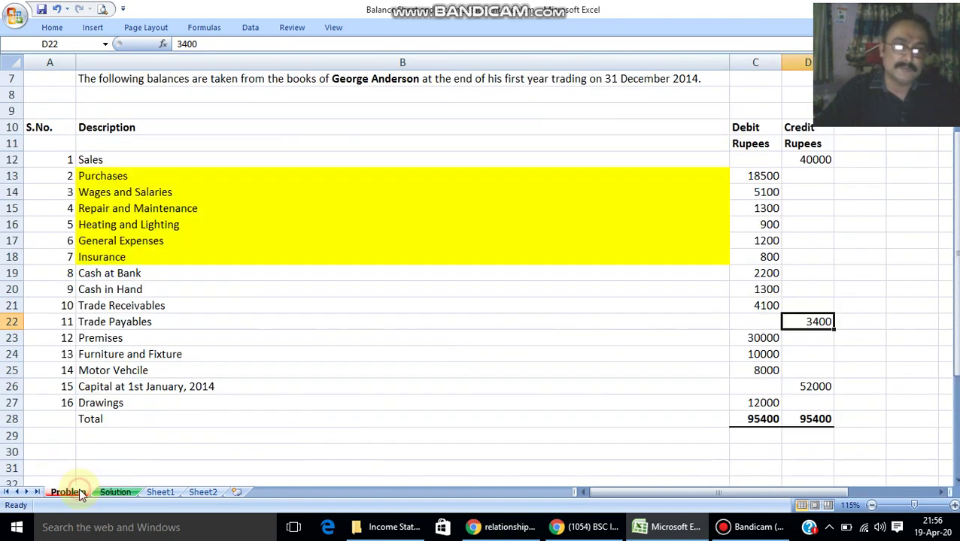
left_click(792, 389)
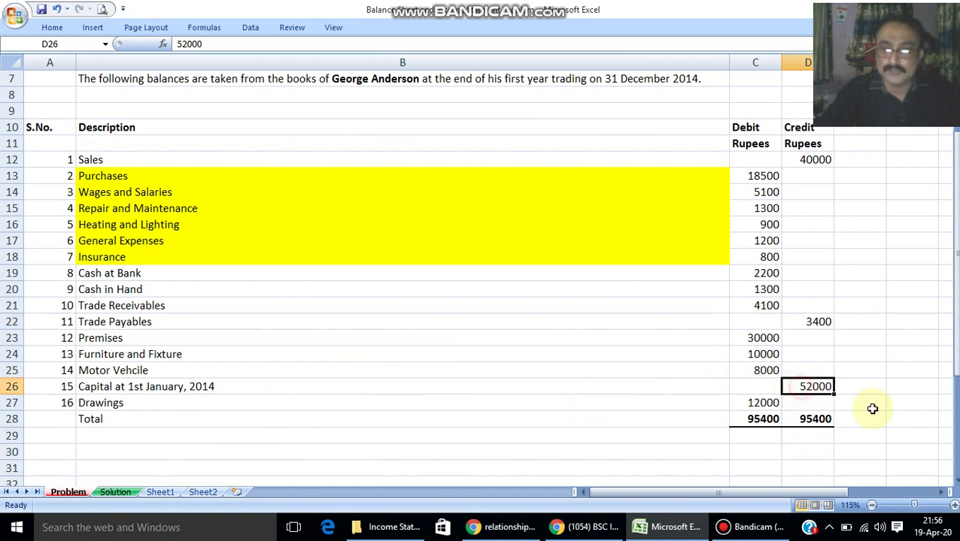
key("Left")
key("Left")
key("Left")
key("Right")
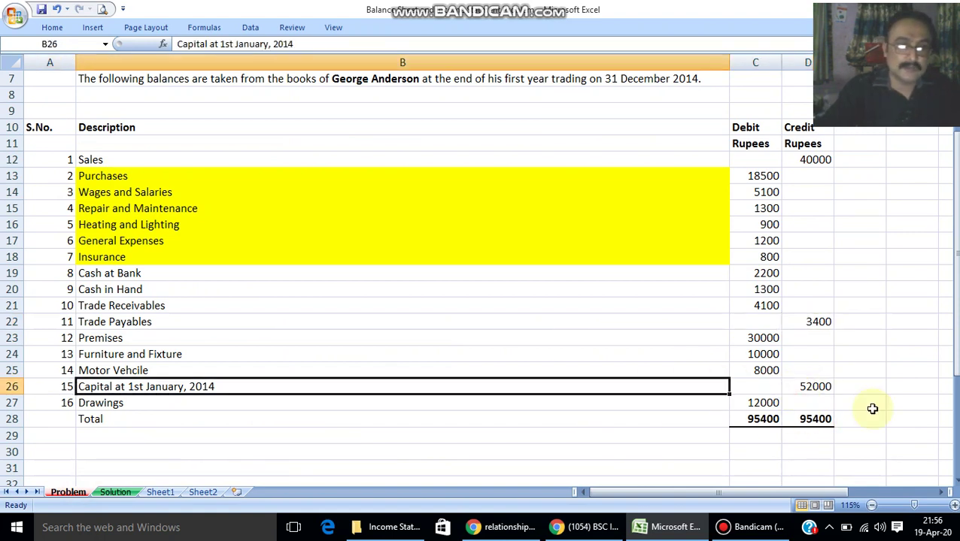
key("Right")
key("Right")
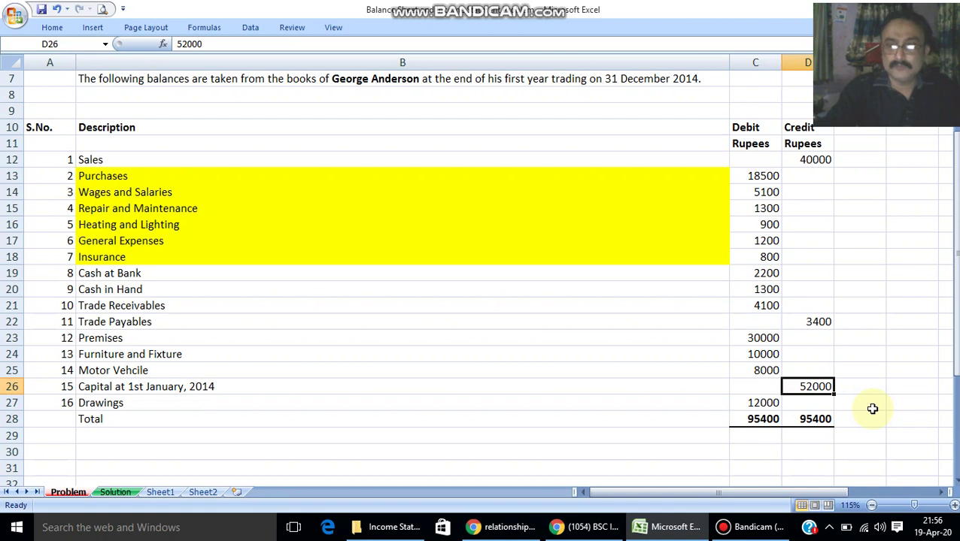
Examine the Drawings line and its debit balance in row 27 of the Problem sheet.
key("Left")
key("Left")
key("Left")
key("Down")
key("Right")
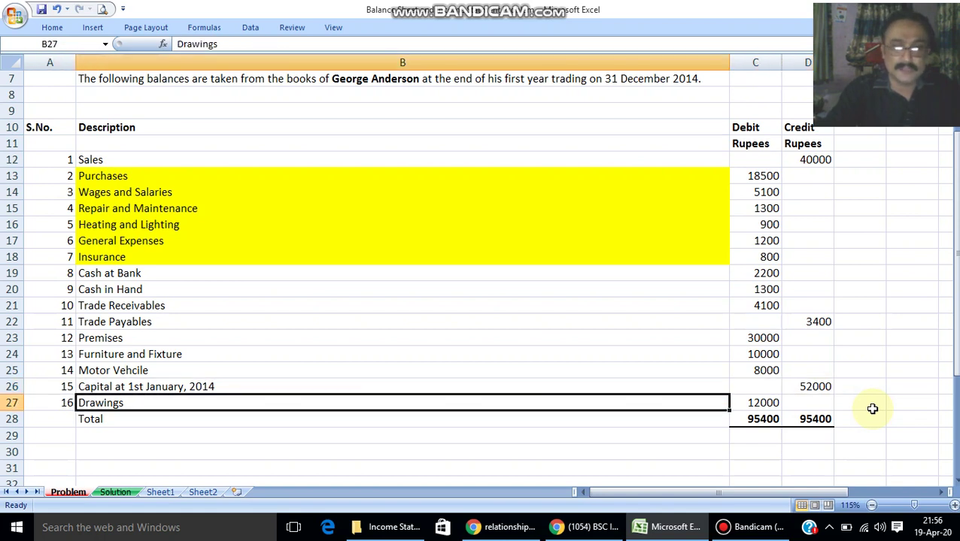
key("Right")
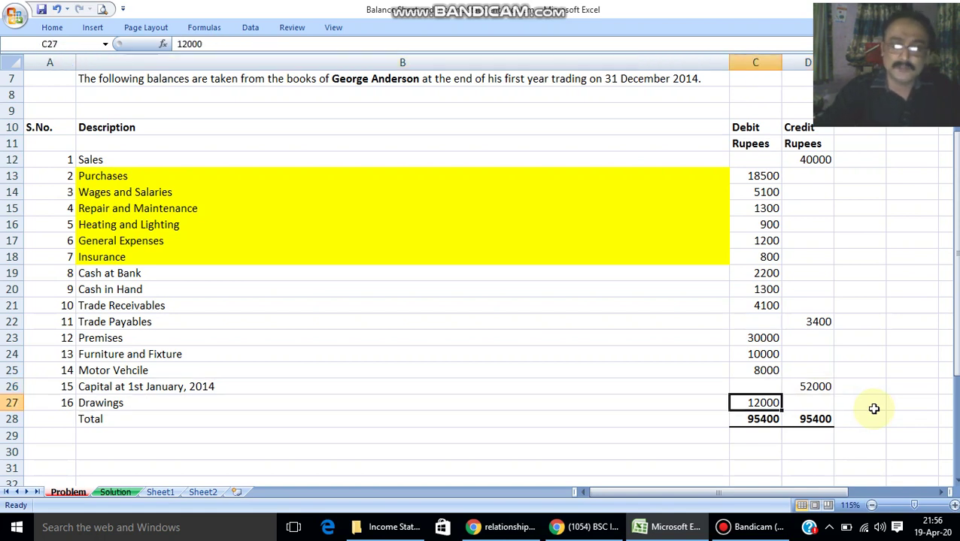
left_click(740, 531)
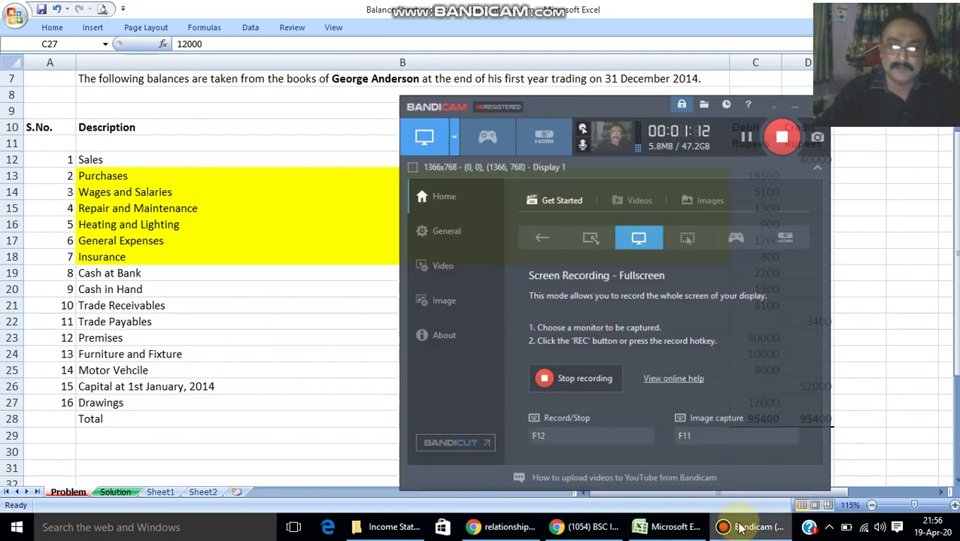
left_click(668, 528)
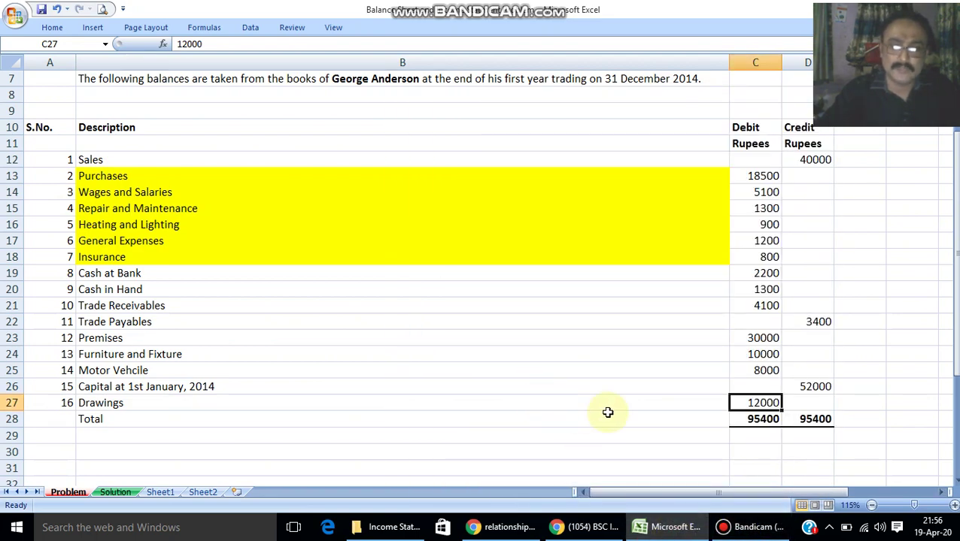
left_click(653, 530)
left_click(653, 530)
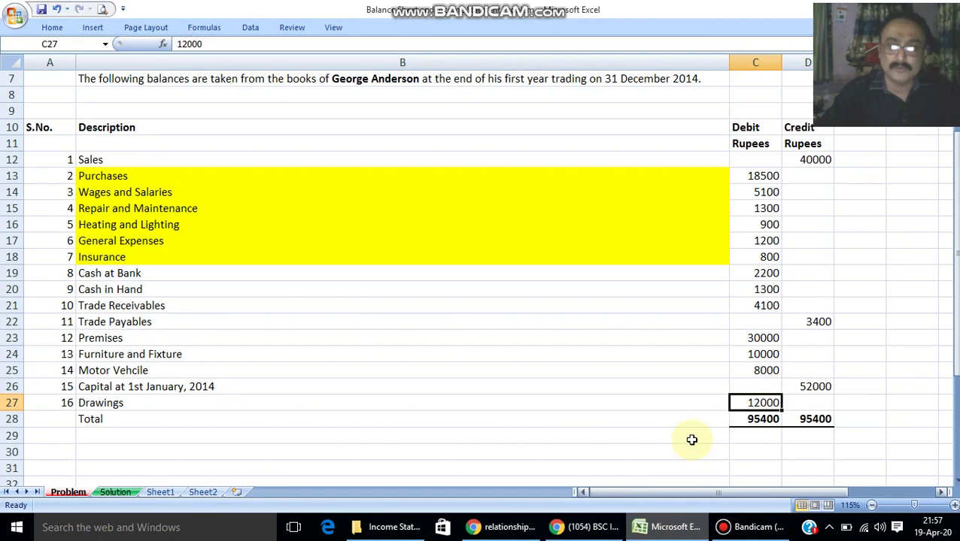
left_click(703, 406)
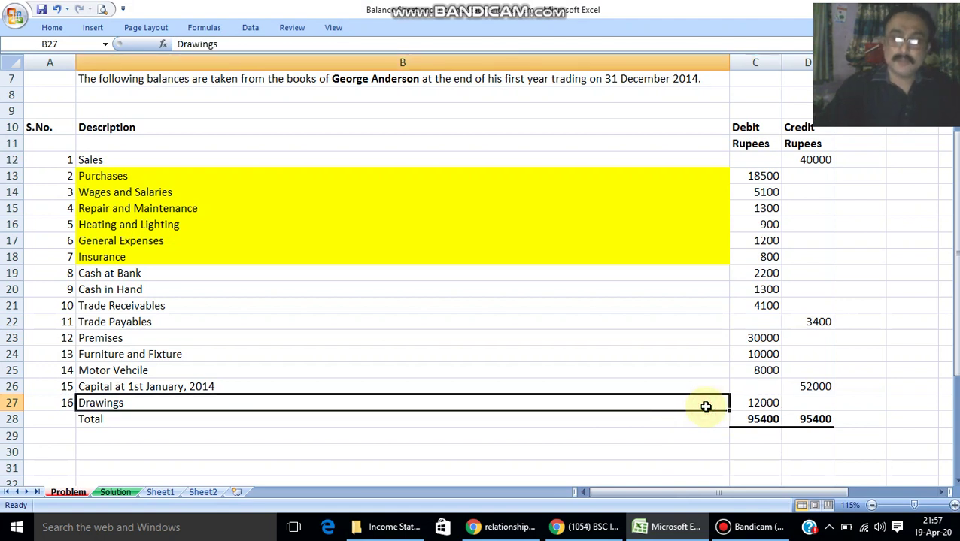
key("Right")
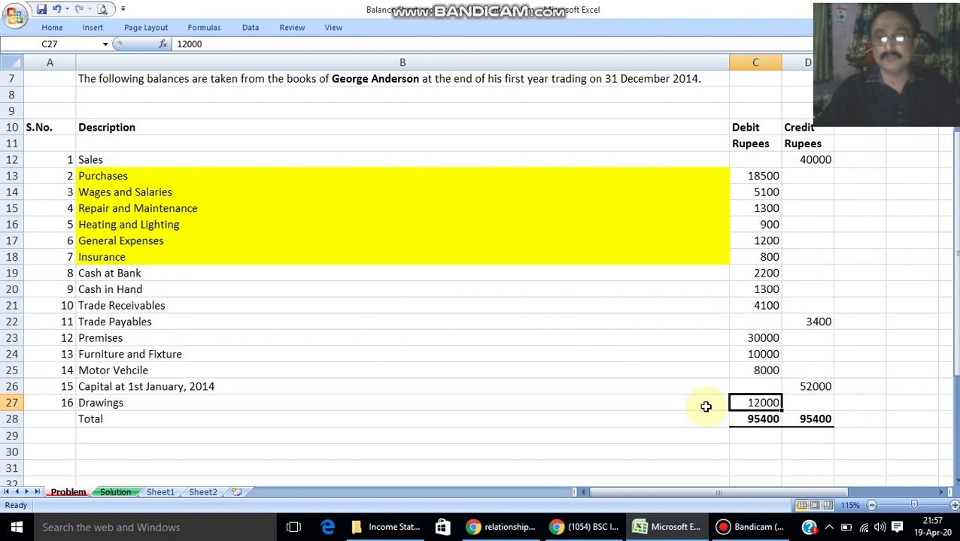
Compare the opening capital credit balance with the Drawings debit balance on the Problem sheet.
key("Up")
key("Right")
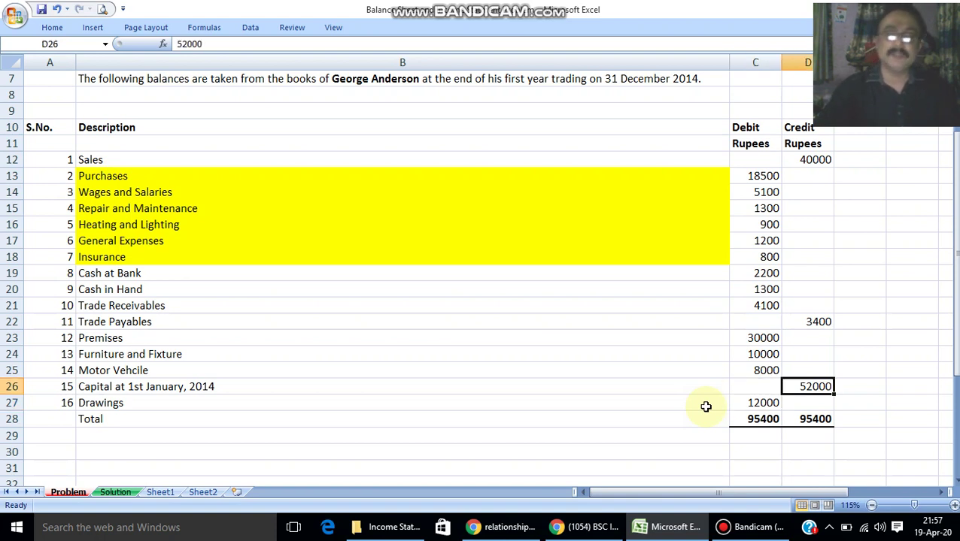
key("Left")
key("Down")
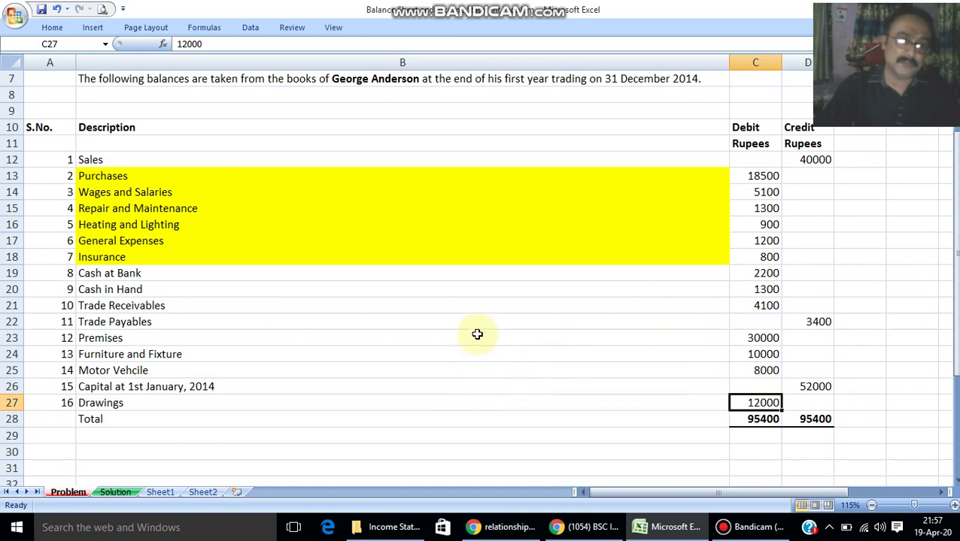
Examine the opening capital and Net Profit amounts in the Equity section of the Solution sheet.
left_click(115, 493)
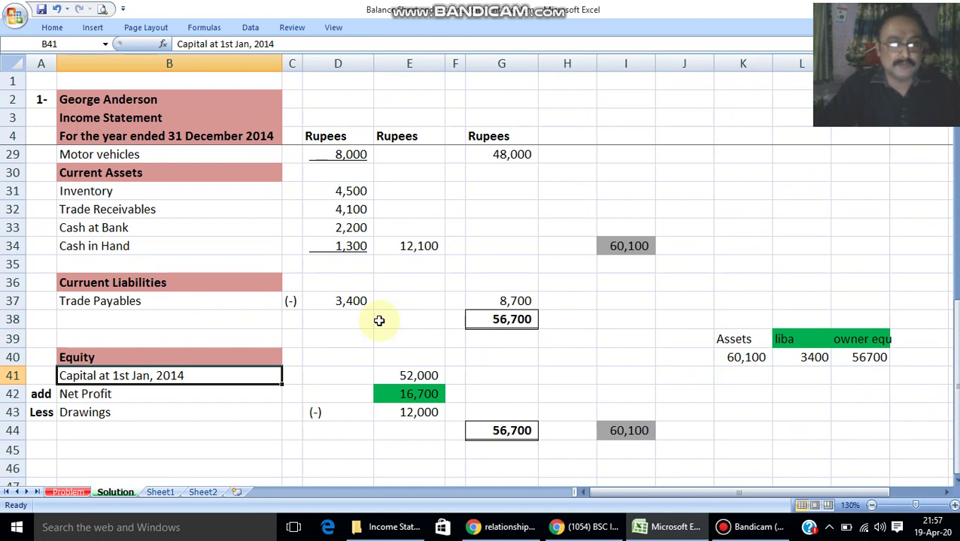
left_click(429, 376)
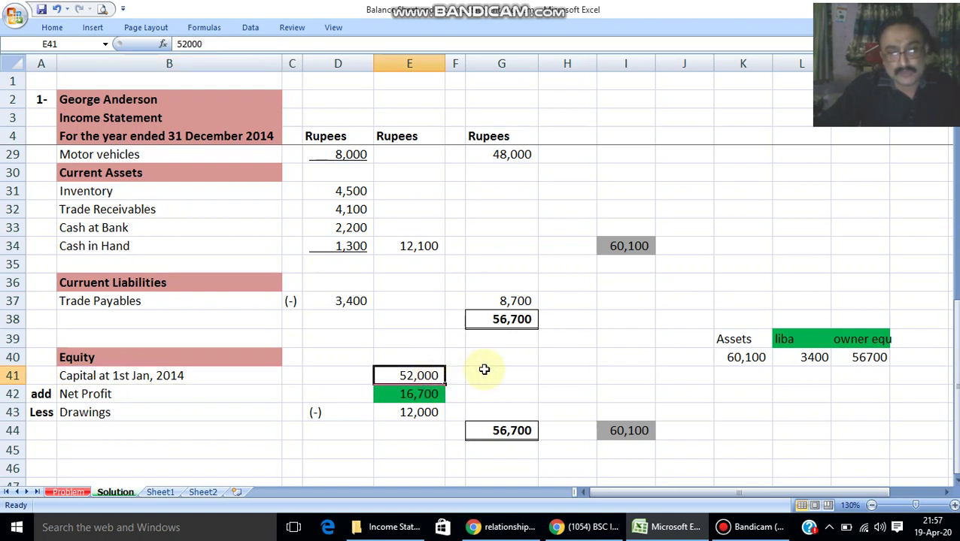
left_click(215, 399)
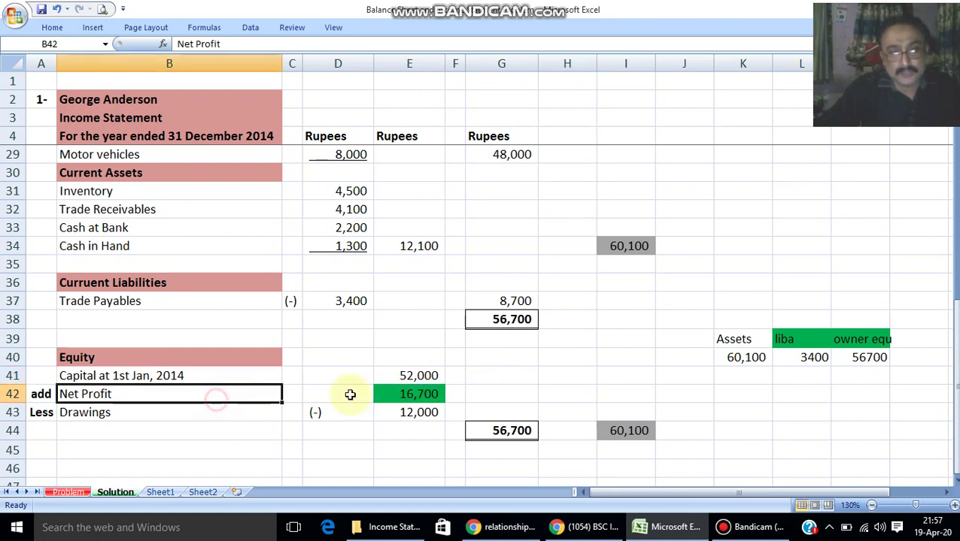
left_click(392, 397)
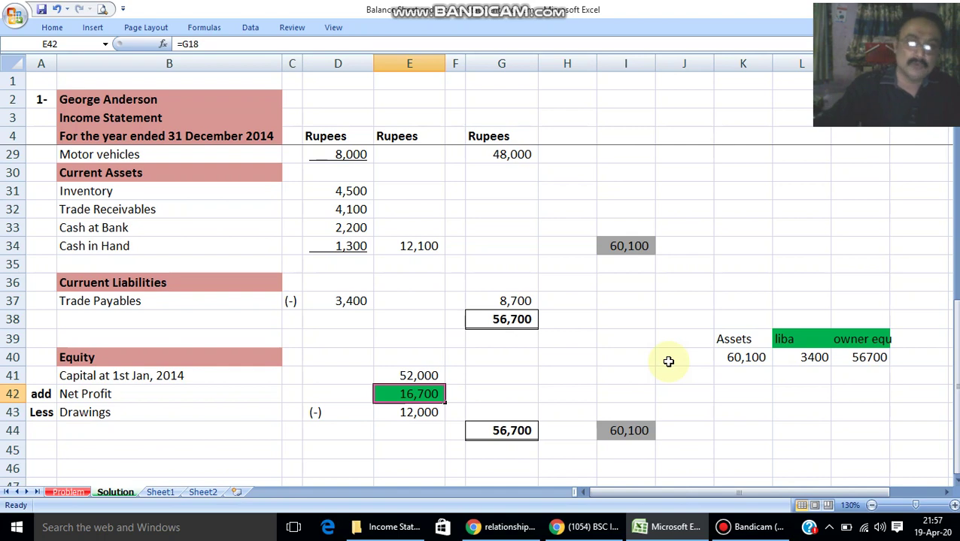
Trace the Equity section's Net Profit back to its source in G18 of the income statement.
key("Up")
key("Up")
key("Up")
key("Up")
key("Up")
key("Up")
key("Up")
key("Up")
key("Up")
key("Up")
key("Up")
key("Up")
key("Up")
key("Up")
key("Up")
key("Up")
key("Up")
key("Up")
key("Up")
key("Up")
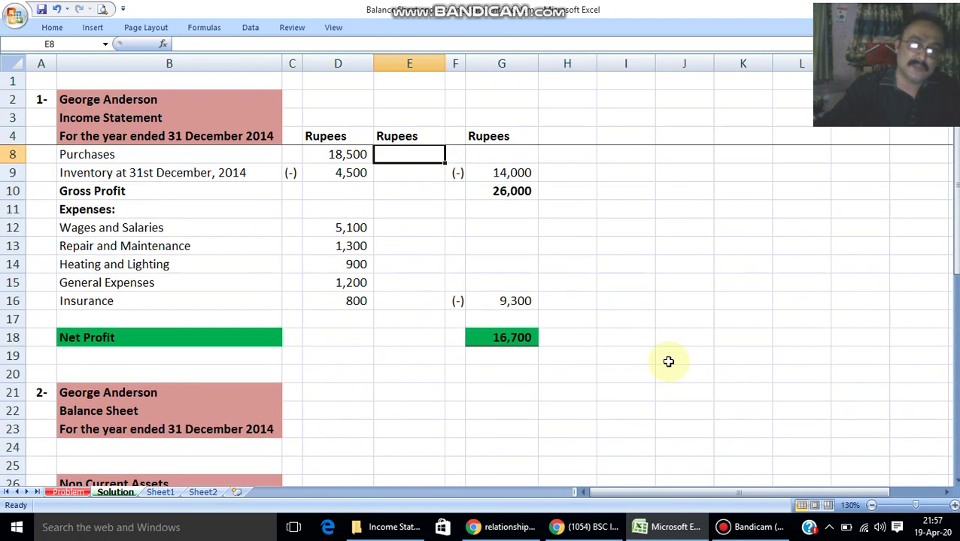
key("Down")
key("Down")
key("Down")
key("Down")
key("Down")
key("Down")
key("Down")
key("Down")
key("Down")
key("Down")
key("Down")
key("Down")
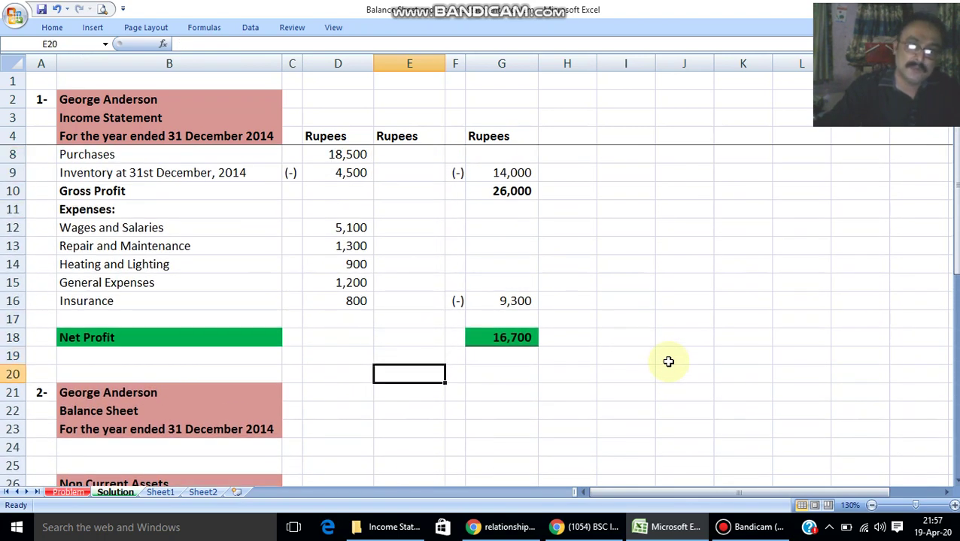
key("Up")
key("Up")
key("Right")
key("Right")
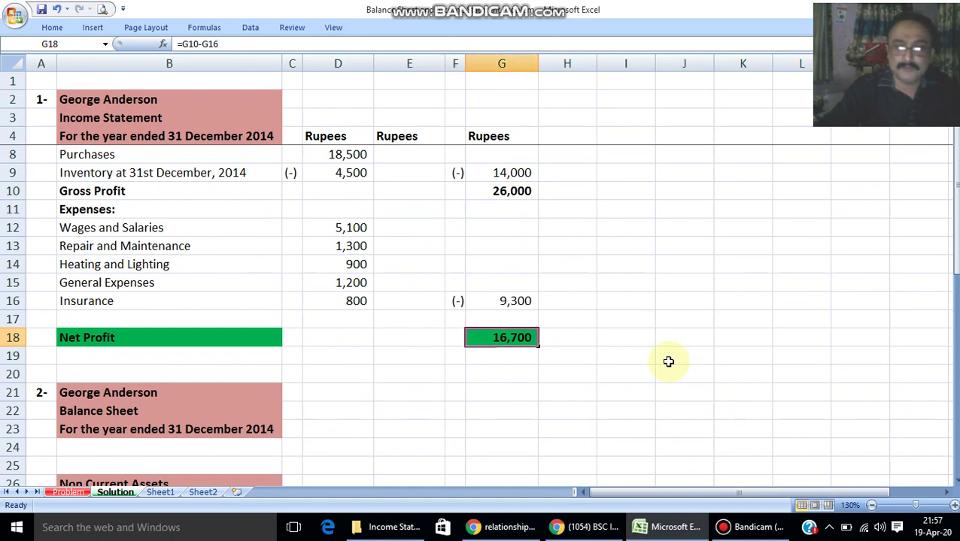
Return from the income statement to the Net Profit line in the Equity section of the balance sheet.
key("Left")
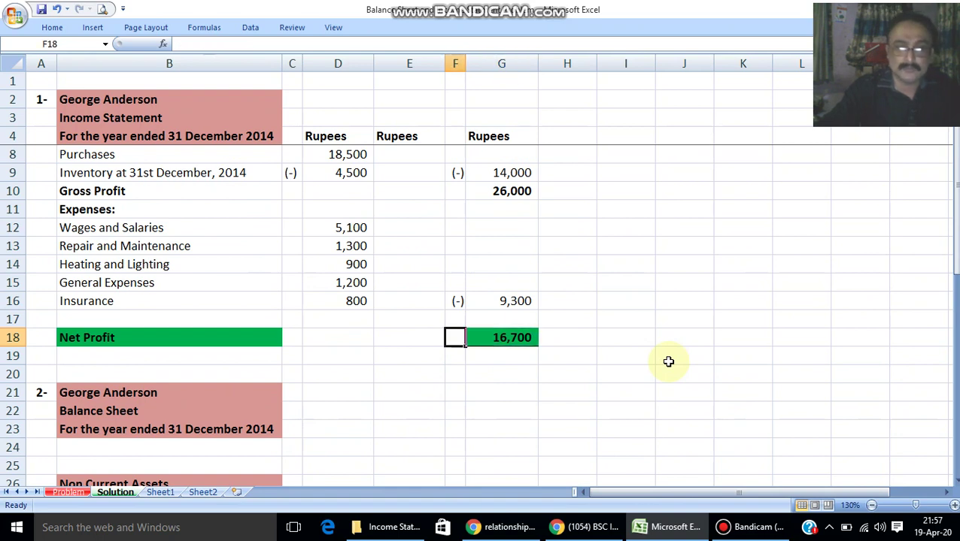
key("Down")
key("Down")
key("Down")
key("Down")
key("Down")
key("Down")
key("Down")
key("Down")
key("Down")
key("Down")
key("Down")
key("Down")
key("Down")
key("Down")
key("Down")
key("Down")
key("Down")
key("Down")
key("Down")
key("Down")
key("Left")
key("Down")
key("Down")
key("Down")
key("Down")
key("Down")
key("Down")
key("Down")
key("Down")
key("Down")
key("Down")
key("Down")
key("Down")
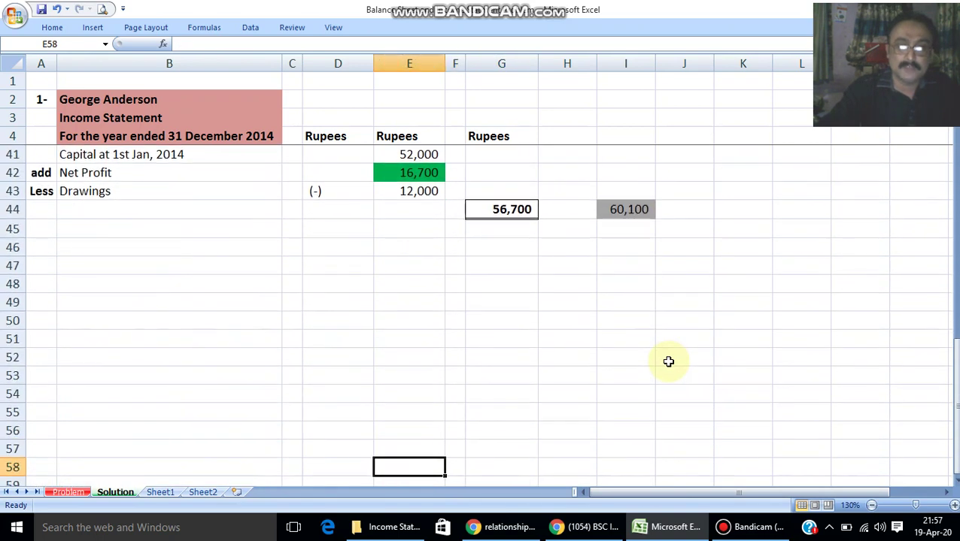
key("Up")
key("Up")
key("Up")
key("Up")
key("Up")
key("Up")
key("Up")
key("Up")
key("Up")
key("Up")
key("Up")
key("Up")
key("Up")
key("Up")
key("Up")
key("Up")
key("Up")
key("Up")
key("Up")
key("Up")
key("Down")
key("Down")
key("Down")
key("Down")
key("Down")
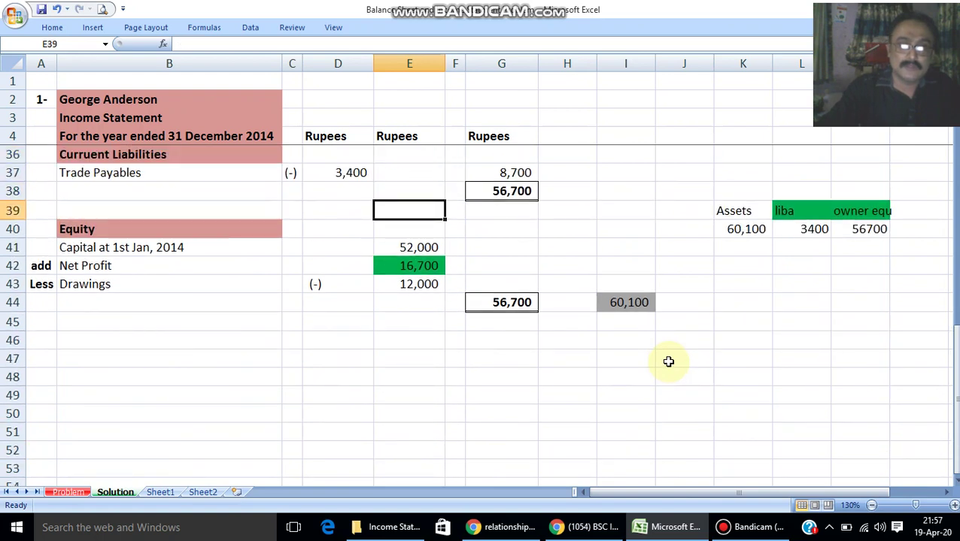
key("Left")
key("Left")
key("Left")
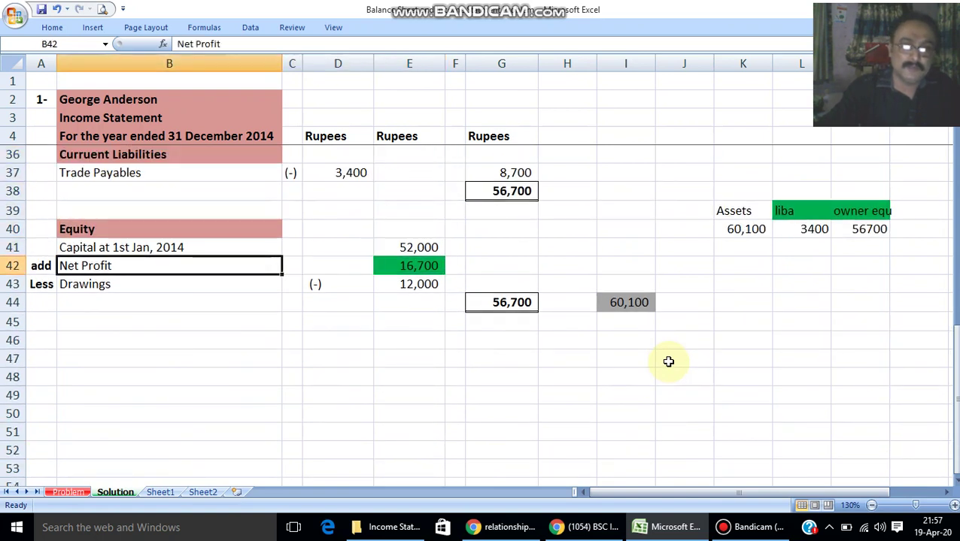
Review the capital, net profit and drawings amounts in E41:E43, and check the sum of capital and net profit.
key("Right")
key("Right")
key("Right")
key("Up")
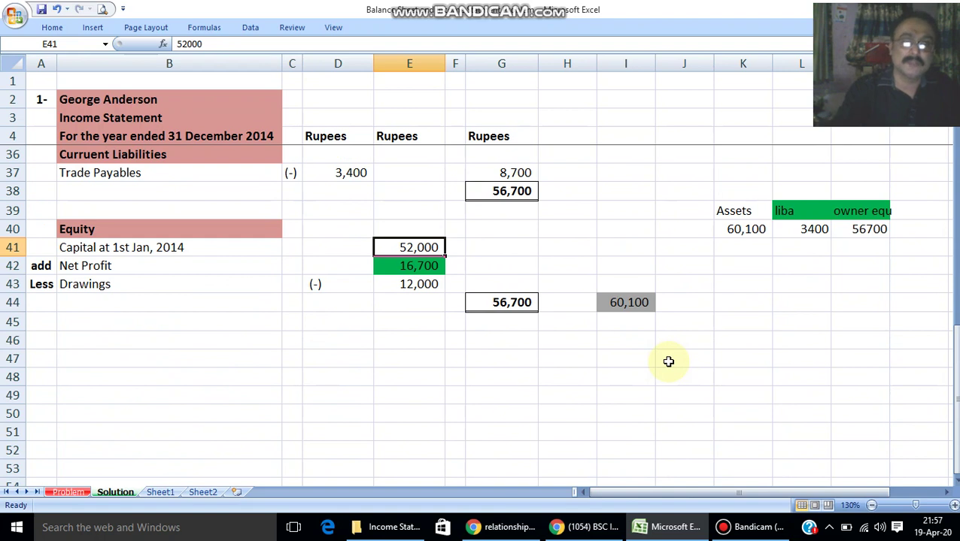
key("Down")
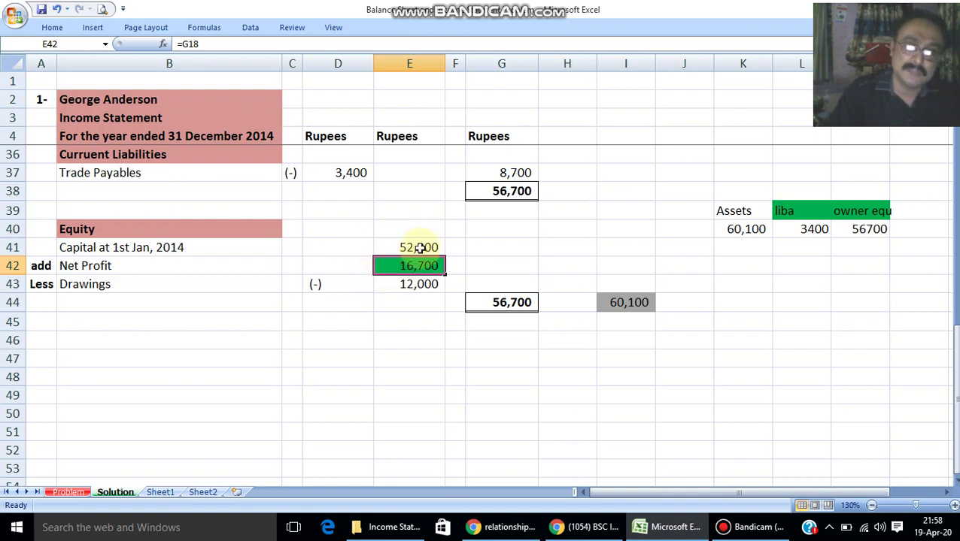
left_click(400, 284)
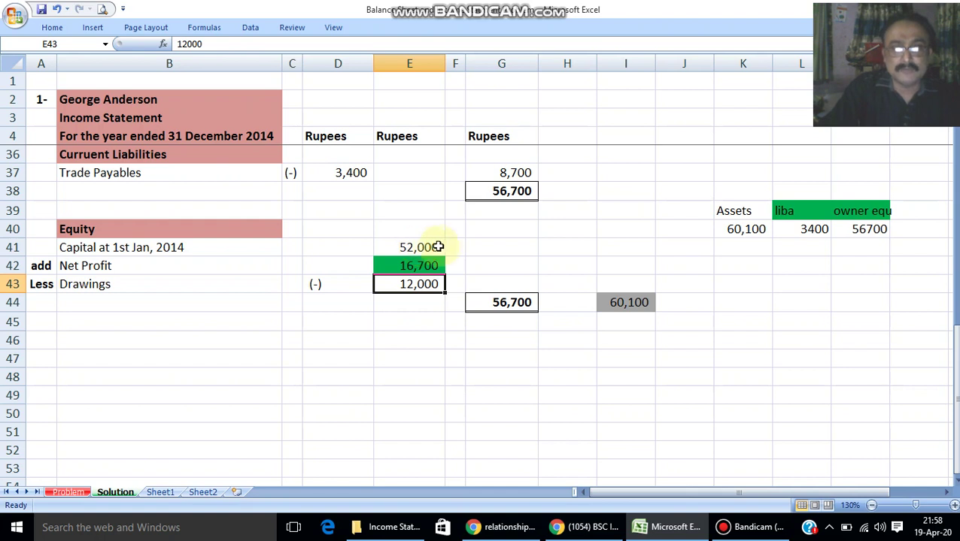
left_click_drag(431, 267, 434, 248)
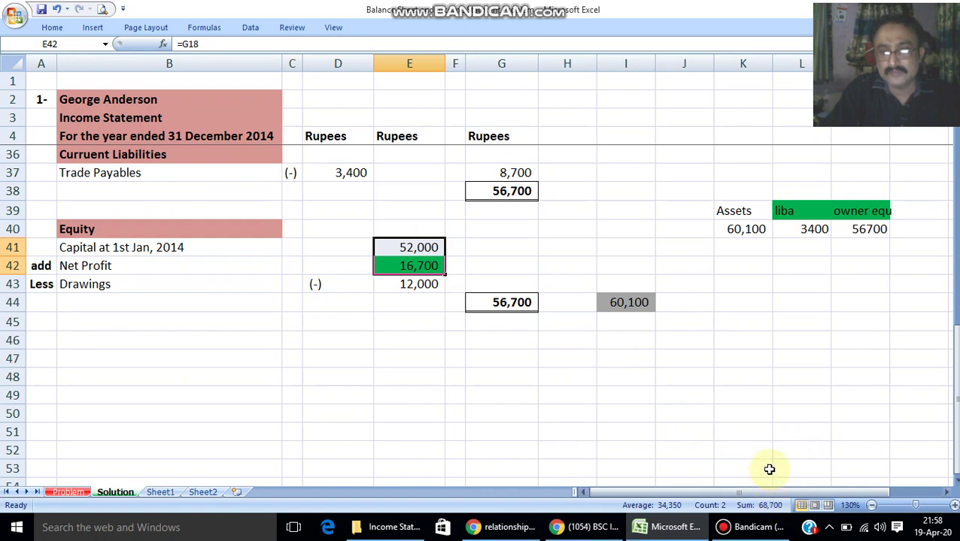
Add opening capital and net profit in E46 with the formula =E41+E42.
left_click(414, 343)
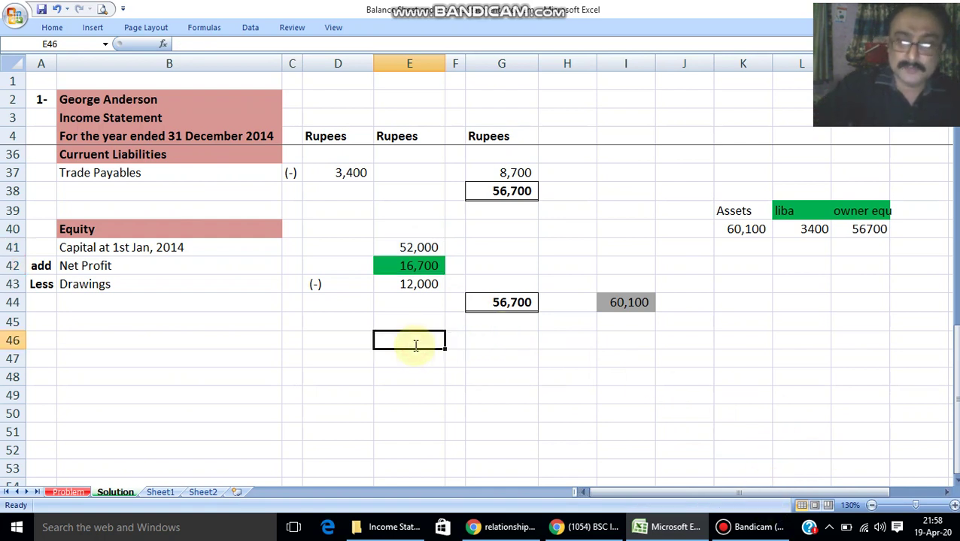
type("=")
key("Up")
key("Up")
key("Up")
key("Up")
key("Up")
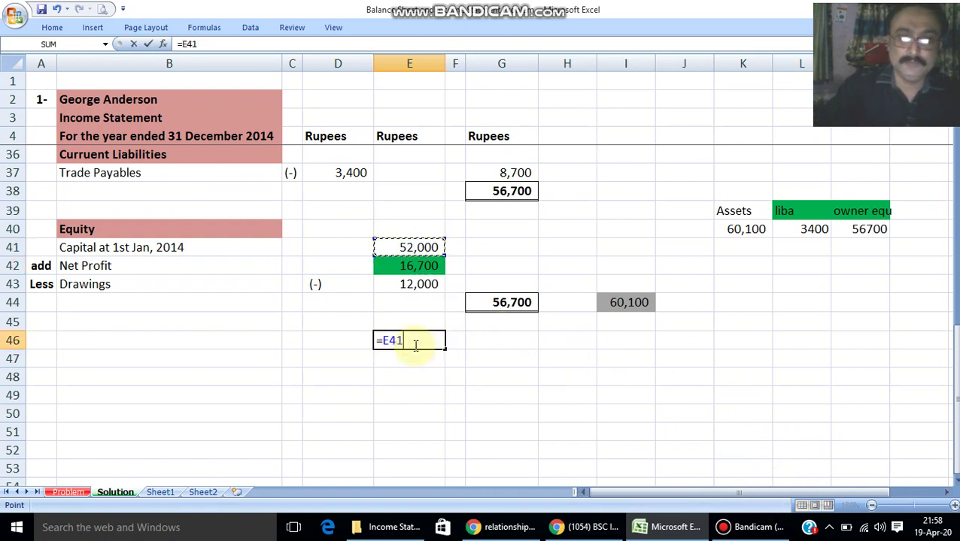
type("+")
key("Up")
key("Up")
key("Up")
key("Up")
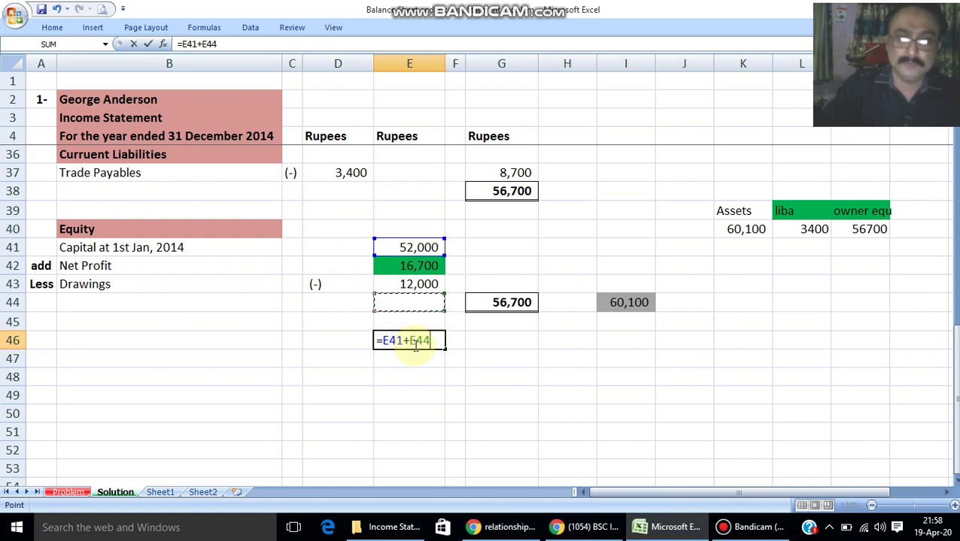
key("Return")
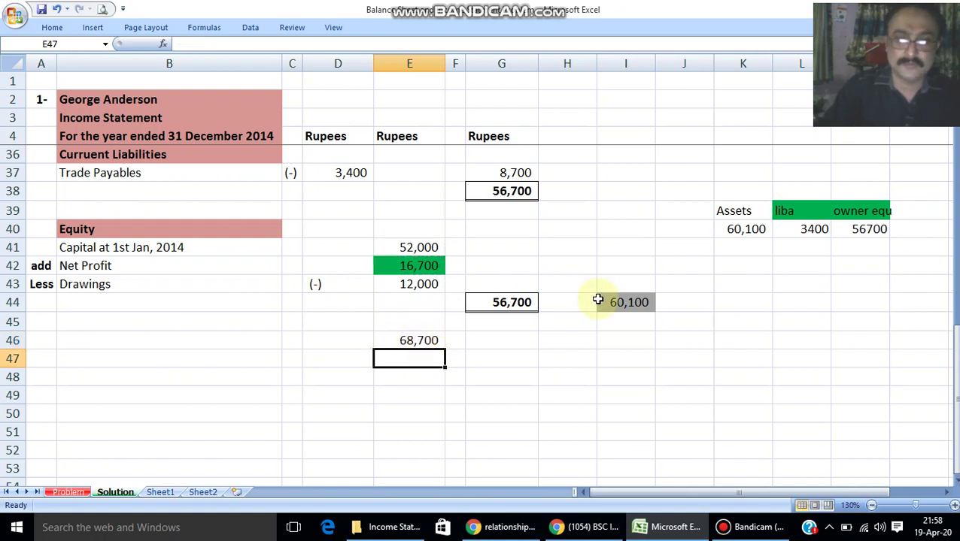
Subtract drawings from the capital and profit total in E47 with the formula =E46-E43.
type("=")
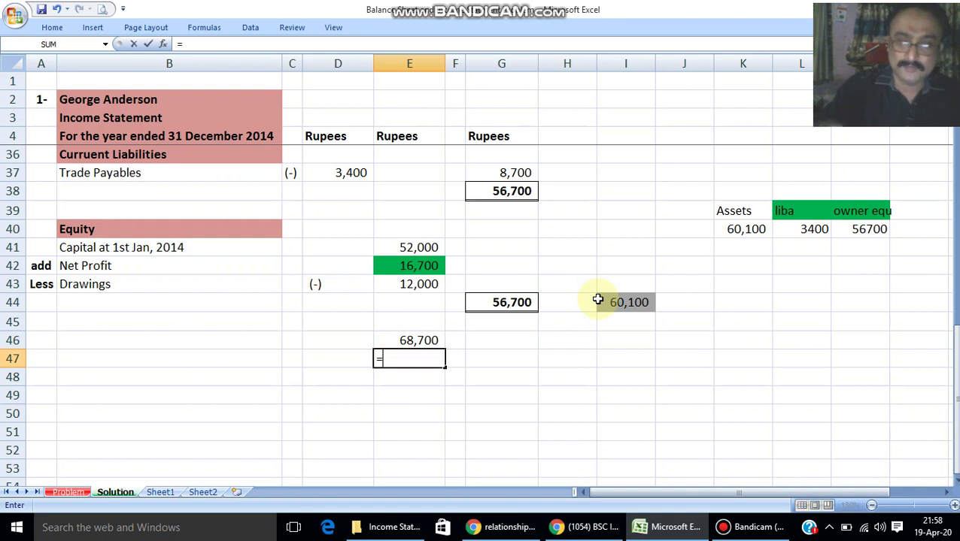
key("Up")
key("Up")
key("Down")
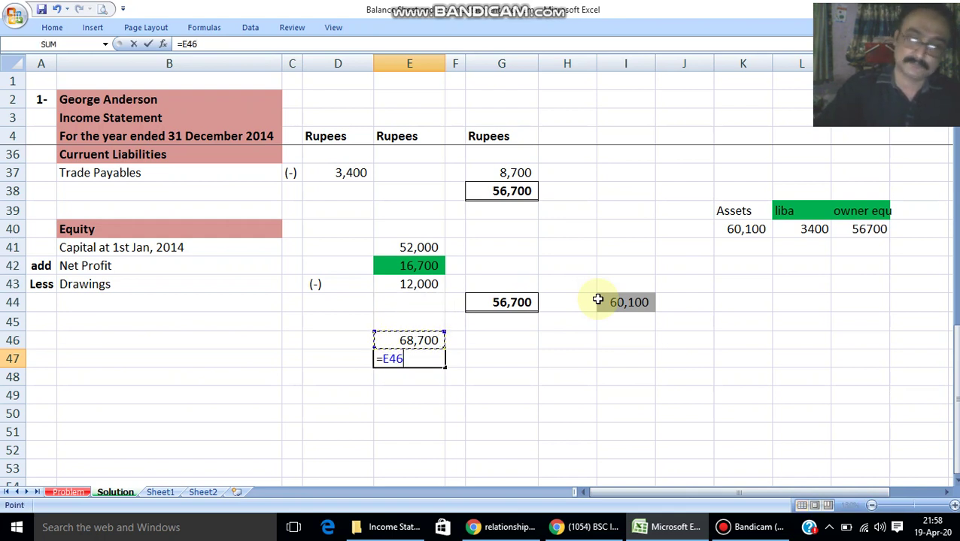
type("-")
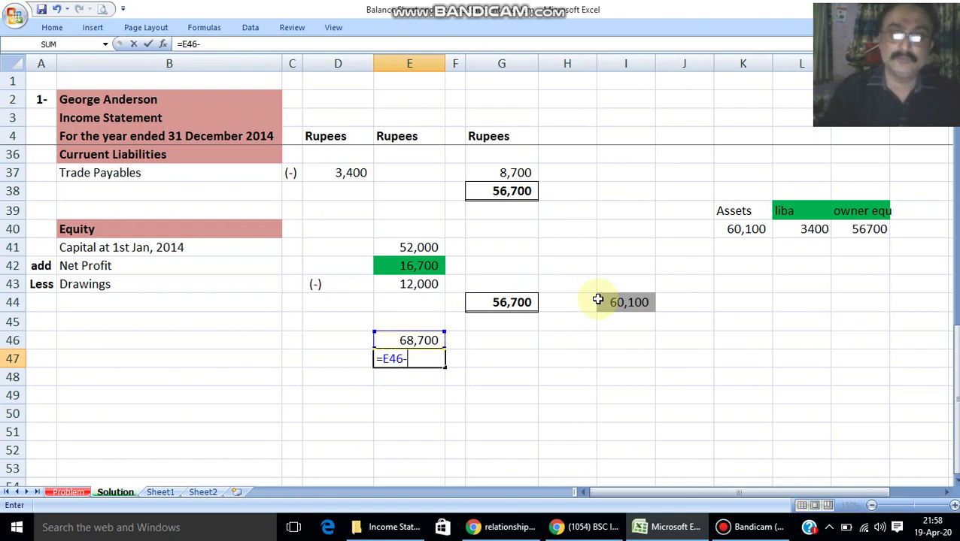
key("Up")
key("Up")
key("Up")
key("Up")
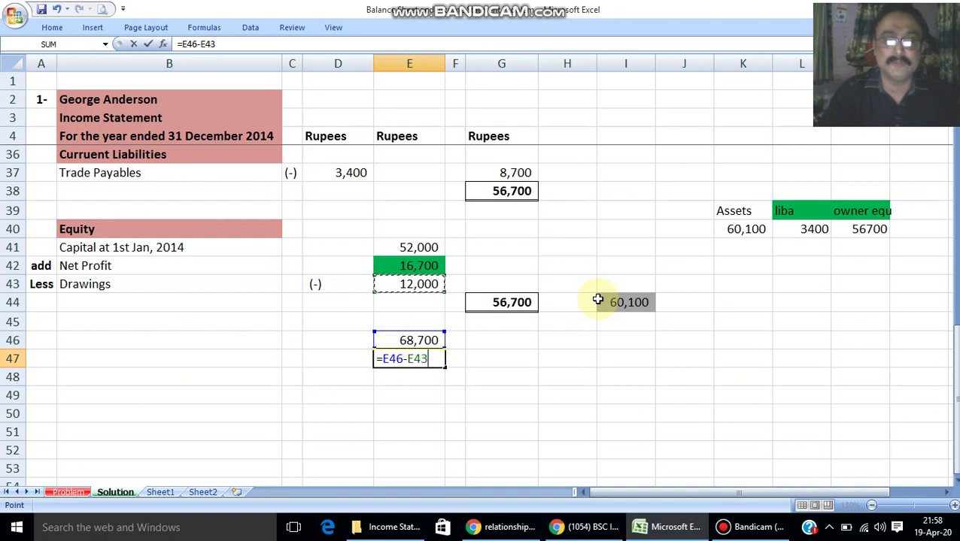
key("Return")
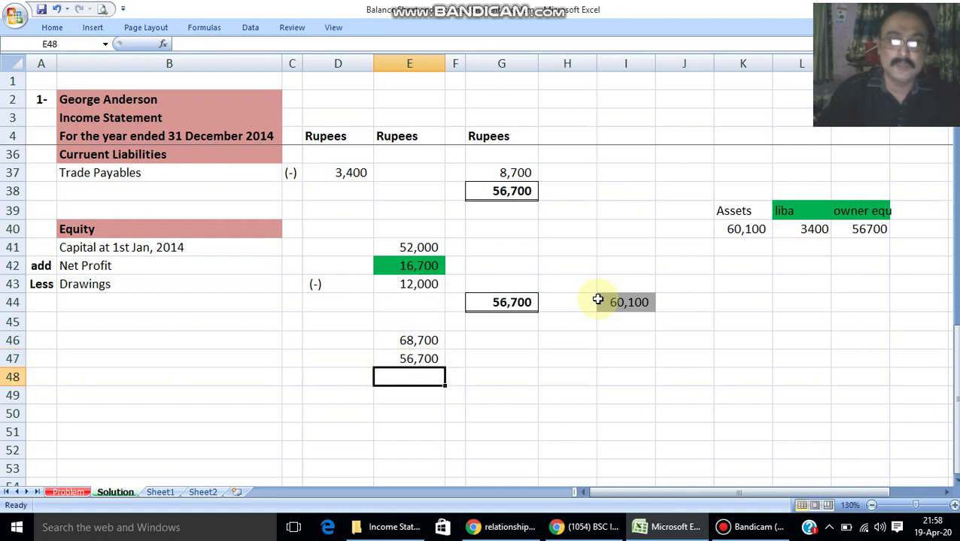
Compare the closing equity calculated in E47 with the owner's equity amount in M40.
left_click(425, 359)
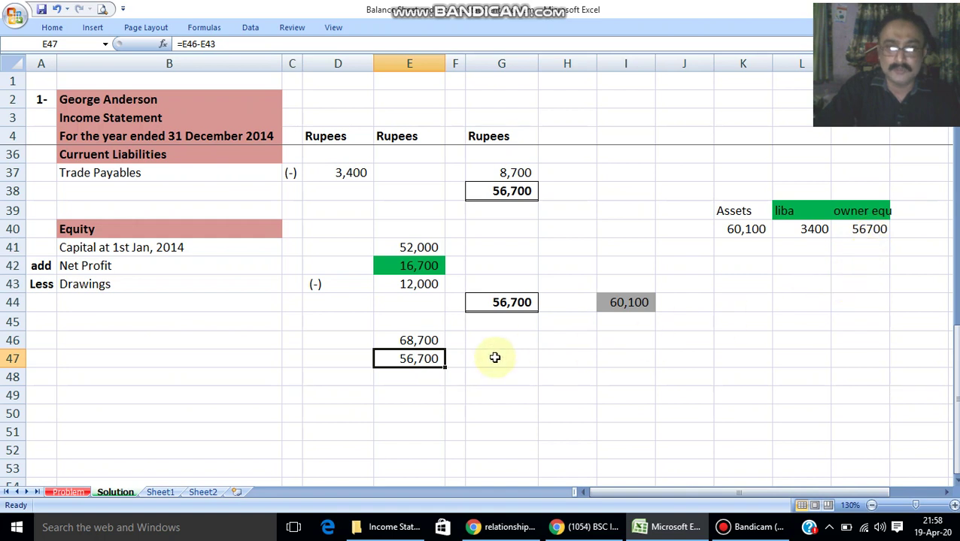
left_click_drag(456, 359, 752, 359)
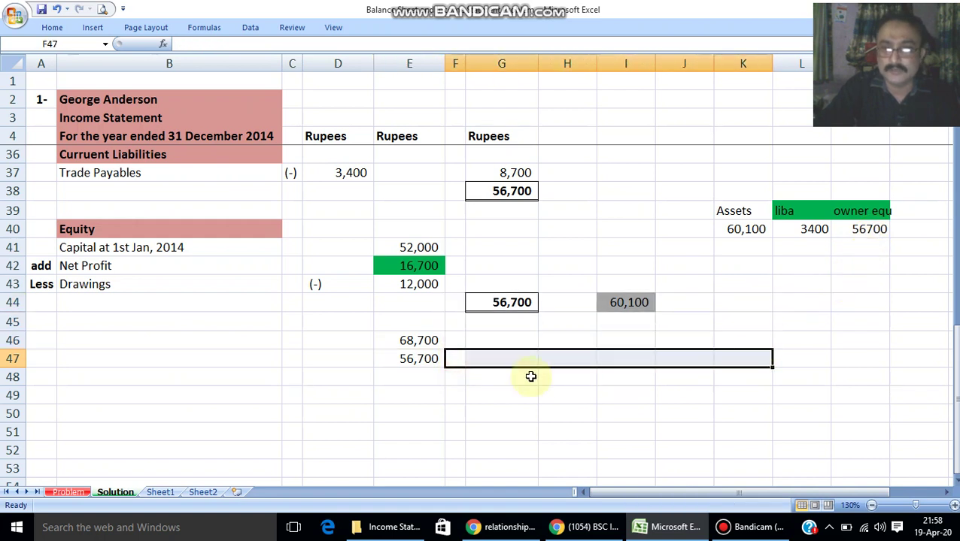
left_click(391, 363)
left_click(859, 227)
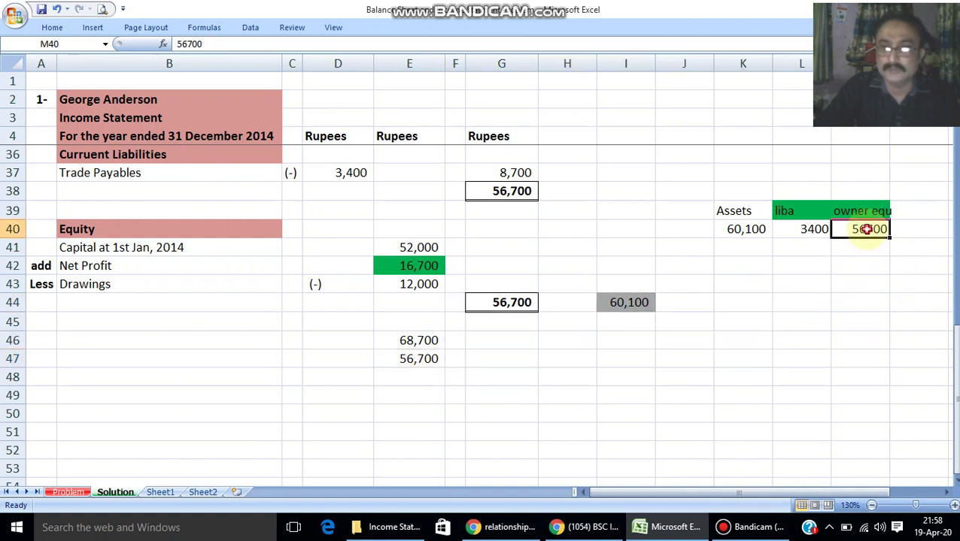
Fit column M to its contents and fill the Assets heading in K39 with light blue.
double_click(890, 63)
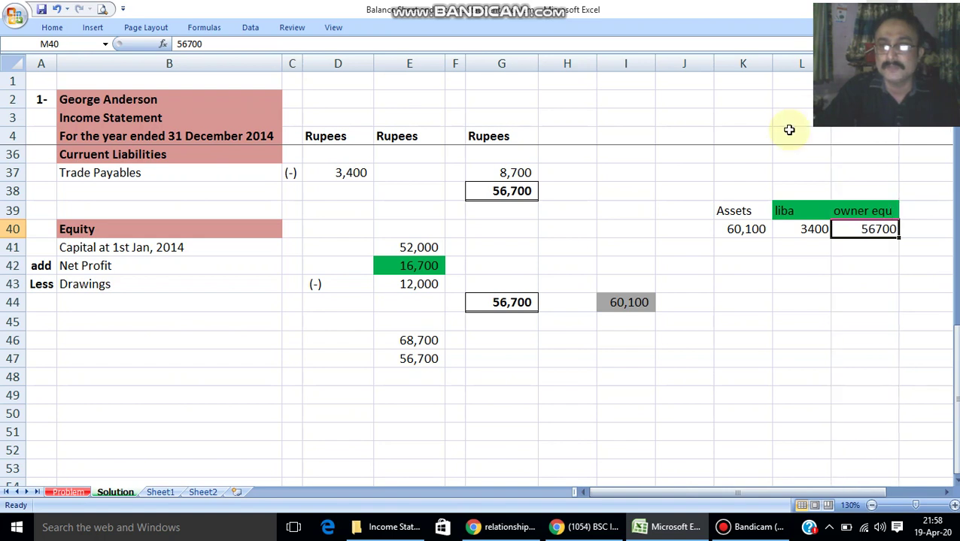
left_click(741, 209)
left_click(47, 29)
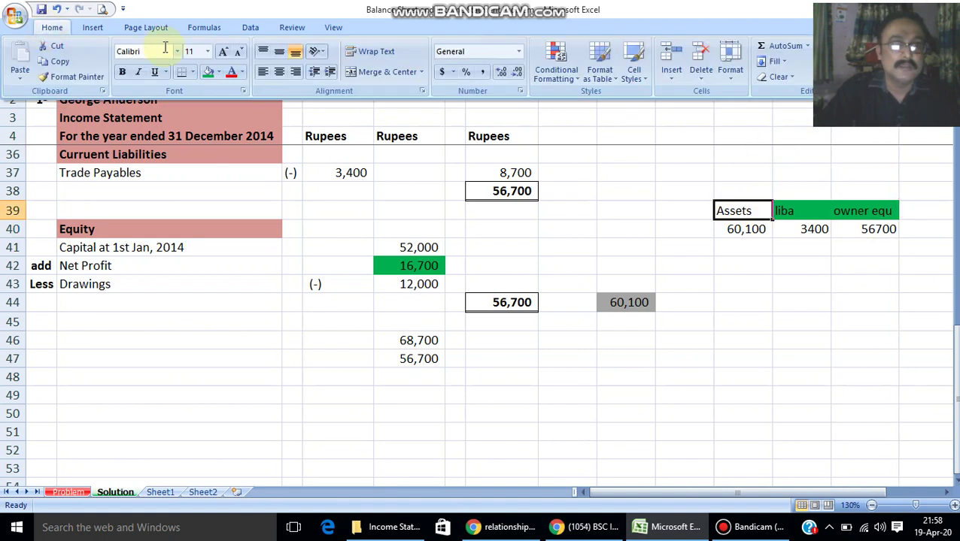
left_click(218, 72)
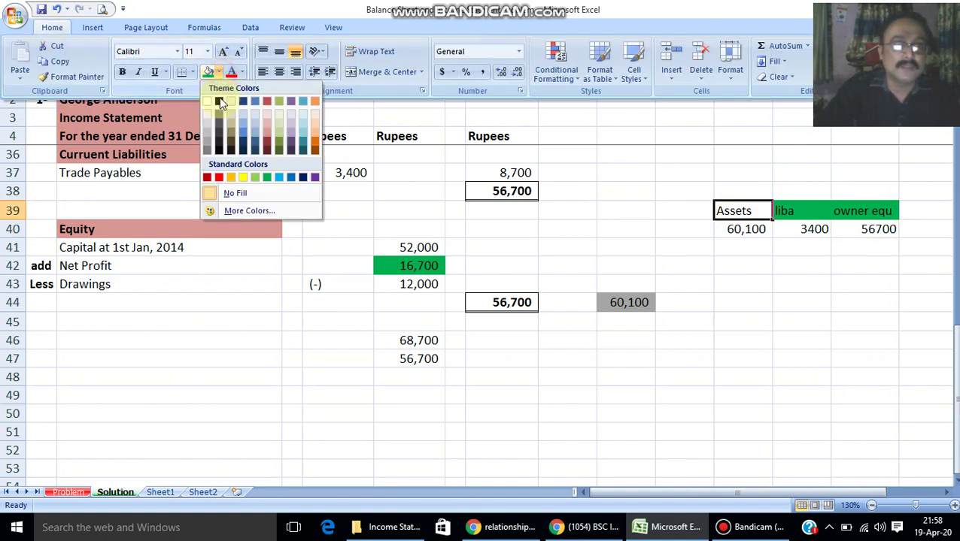
left_click(279, 177)
Compare the assets amount in K40 with the Trade Payables amount and the liabilities heading in L39.
left_click(746, 244)
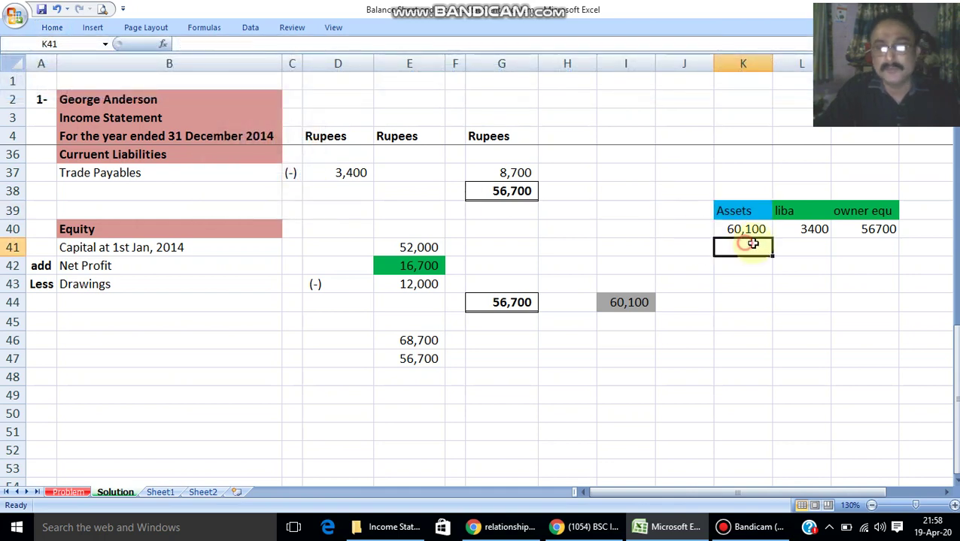
left_click(752, 230)
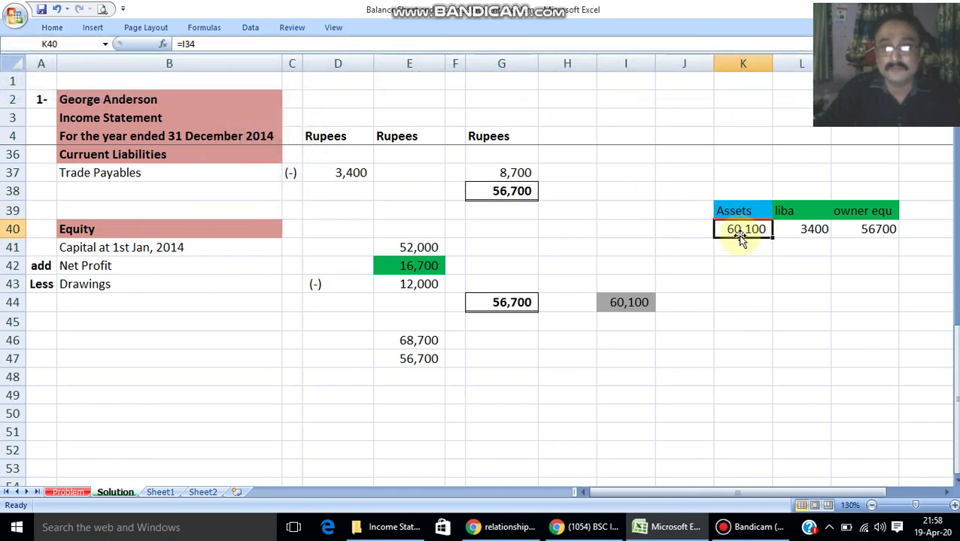
left_click(350, 171)
left_click(814, 214)
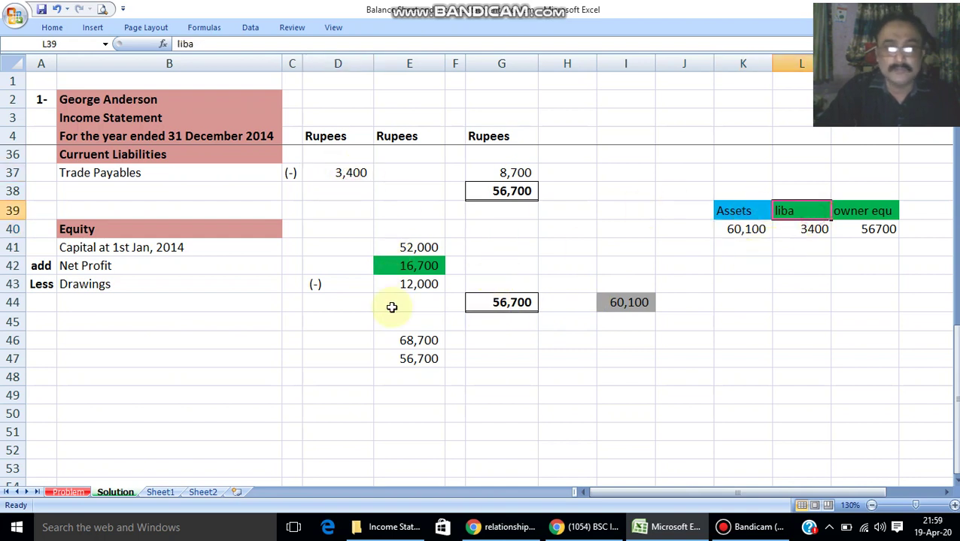
Add the liabilities and owner's equity amounts in L41 with the formula =L40+M40.
left_click(426, 360)
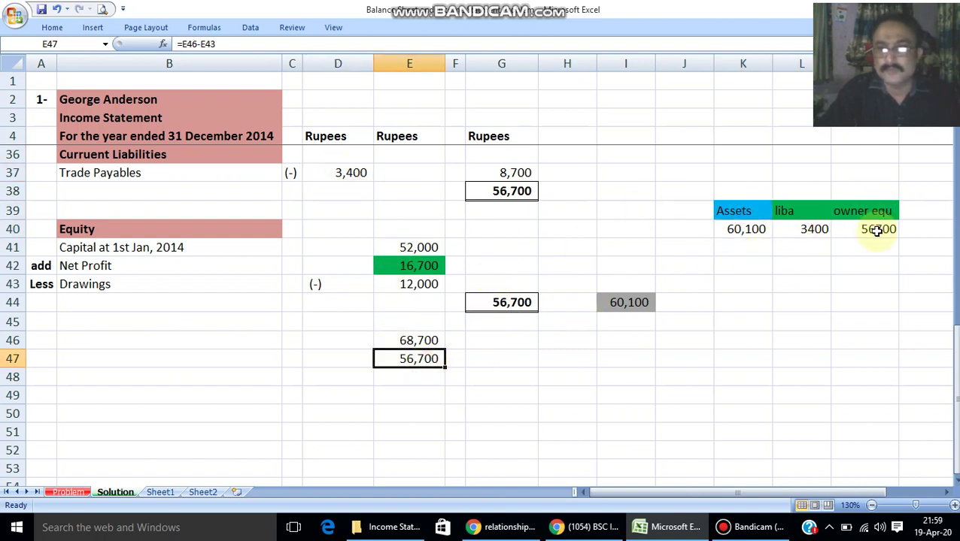
left_click(874, 230)
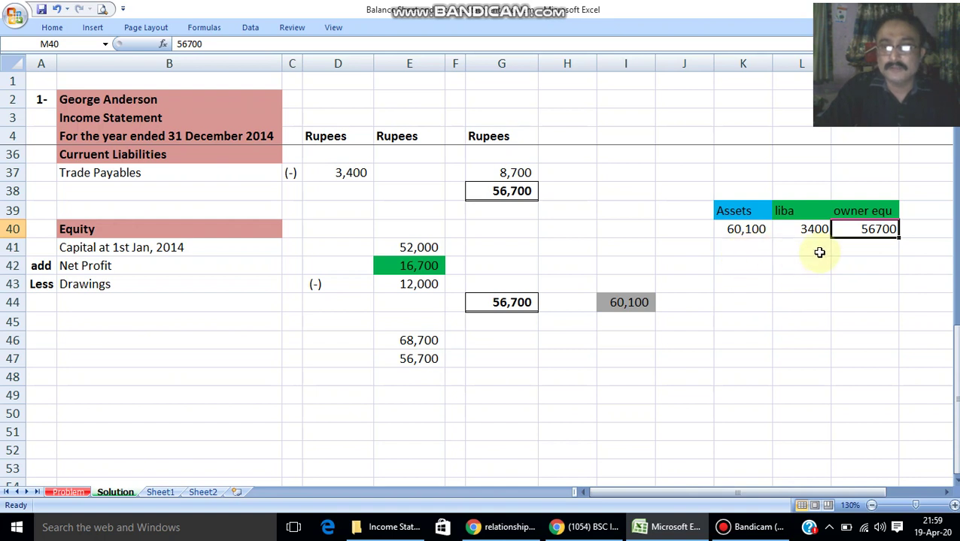
left_click(819, 250)
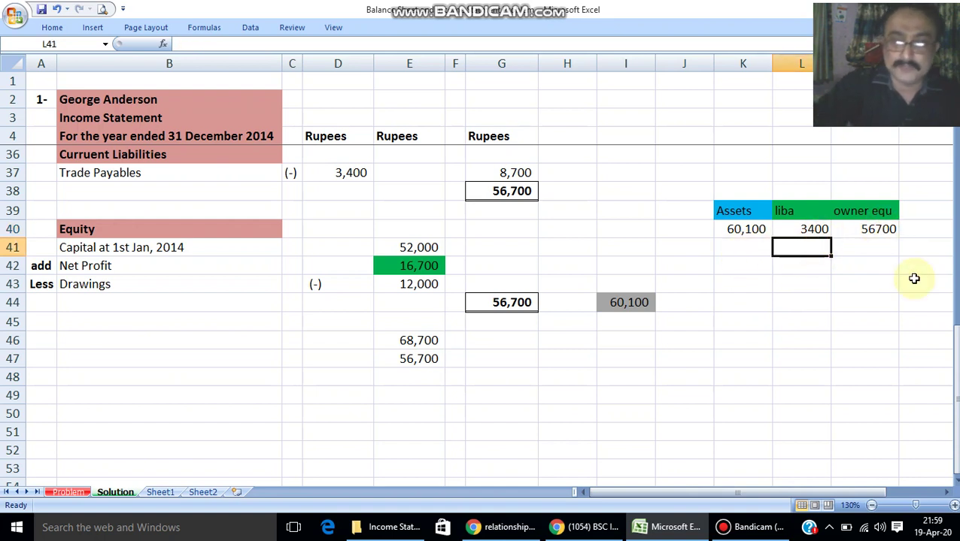
type("=")
key("Up")
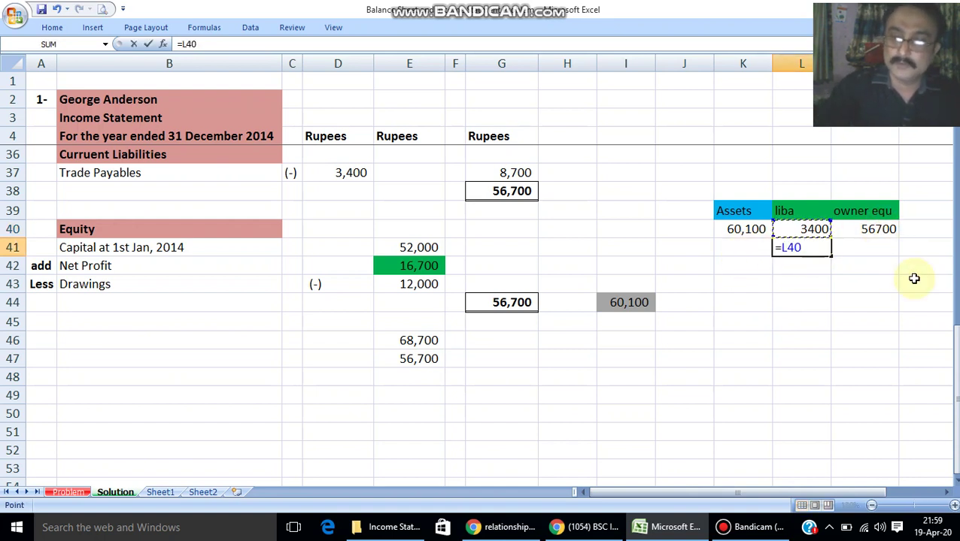
type("+")
key("Up")
key("Right")
key("Return")
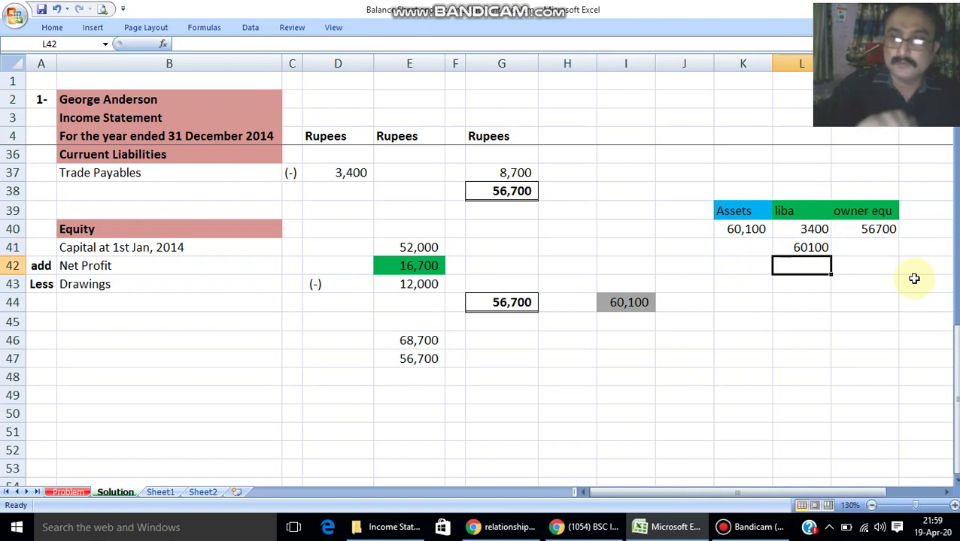
key("Up")
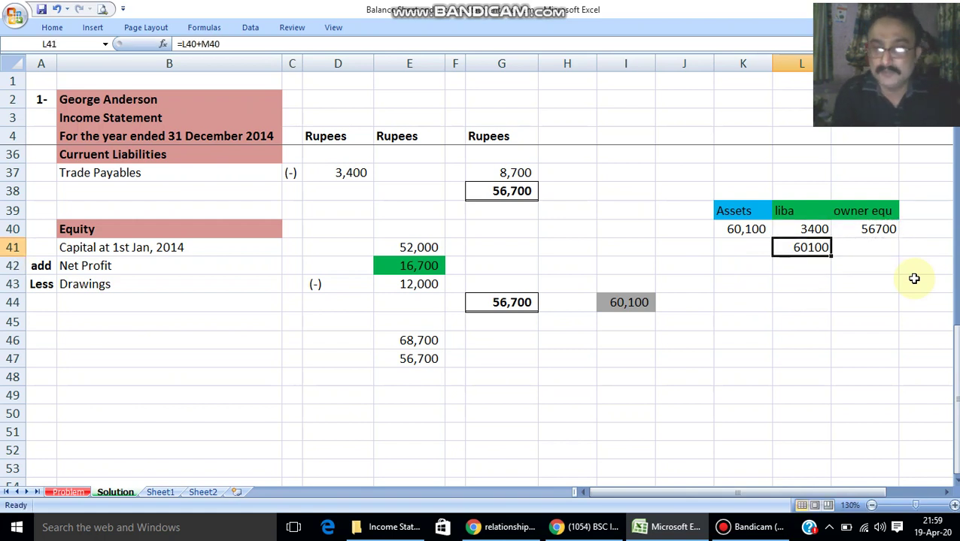
Compare the combined total in L41 with the assets amount in K40 and the liabilities and owner's equity amounts beside it.
key("Left")
key("Up")
key("Right")
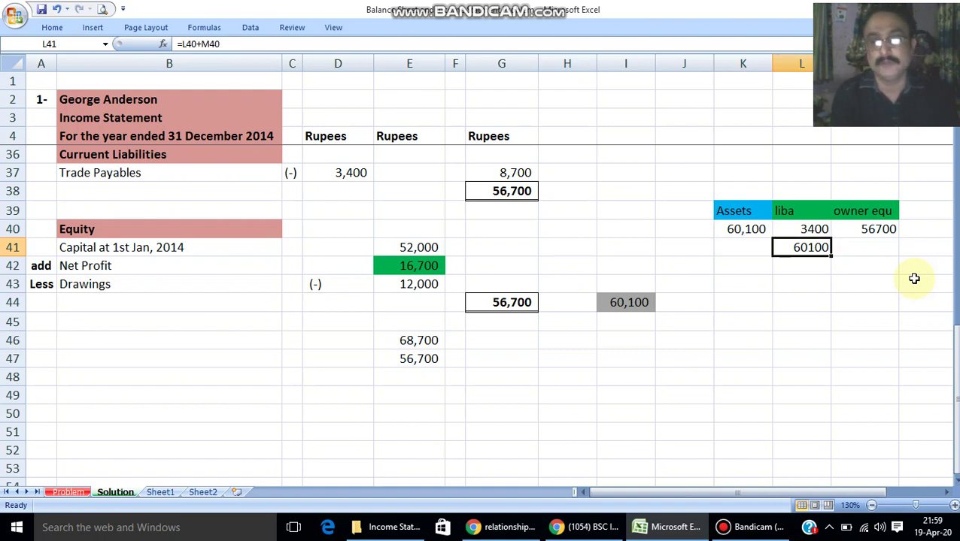
key("Left")
key("Left")
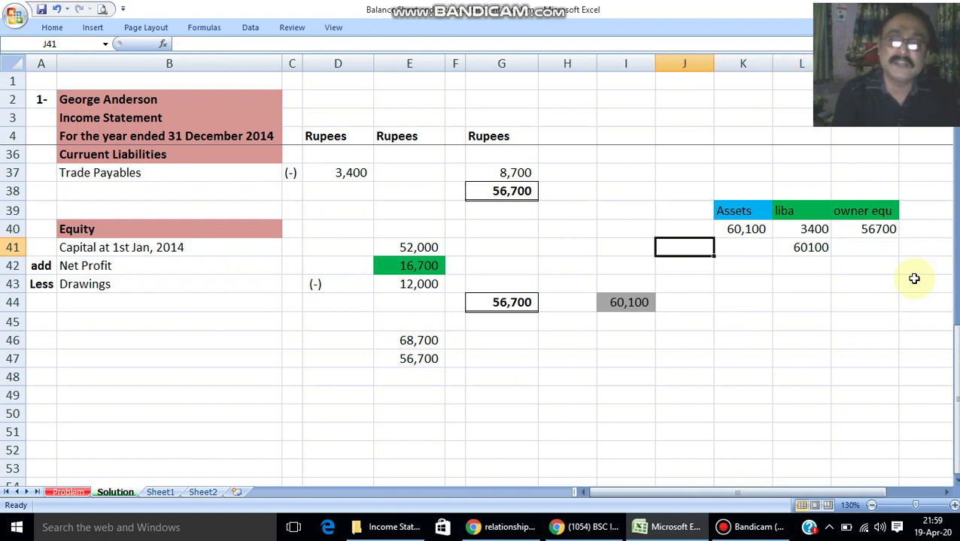
key("Up")
key("Up")
key("Right")
key("Down")
key("Right")
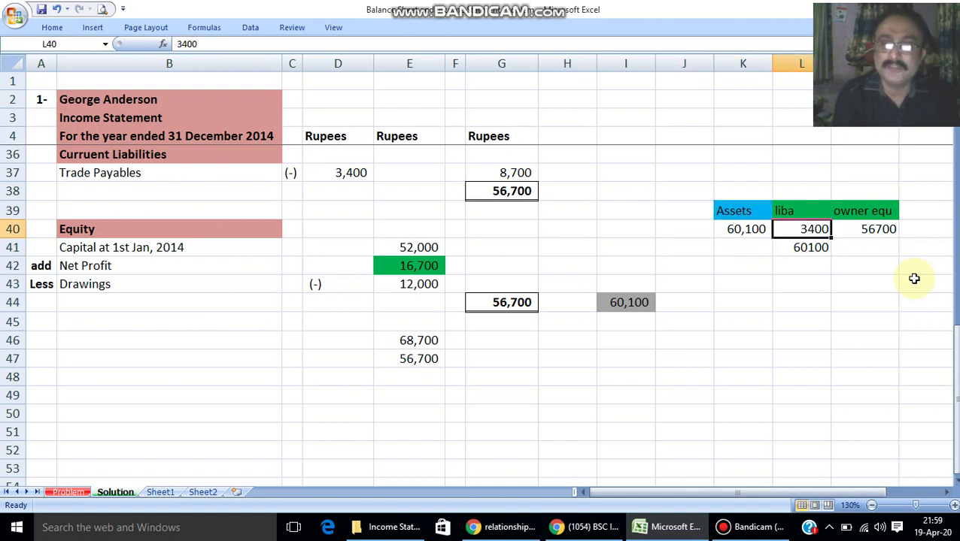
key("Right")
key("Left")
key("Left")
key("Left")
key("Left")
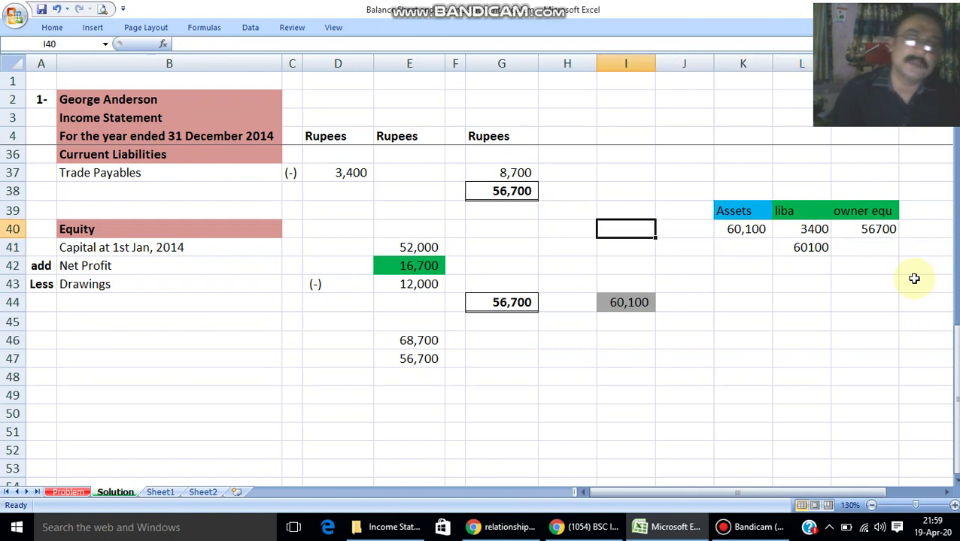
Review the closing equity workings in E46:E47 below the Equity section.
scroll(150, 218, "up", 1)
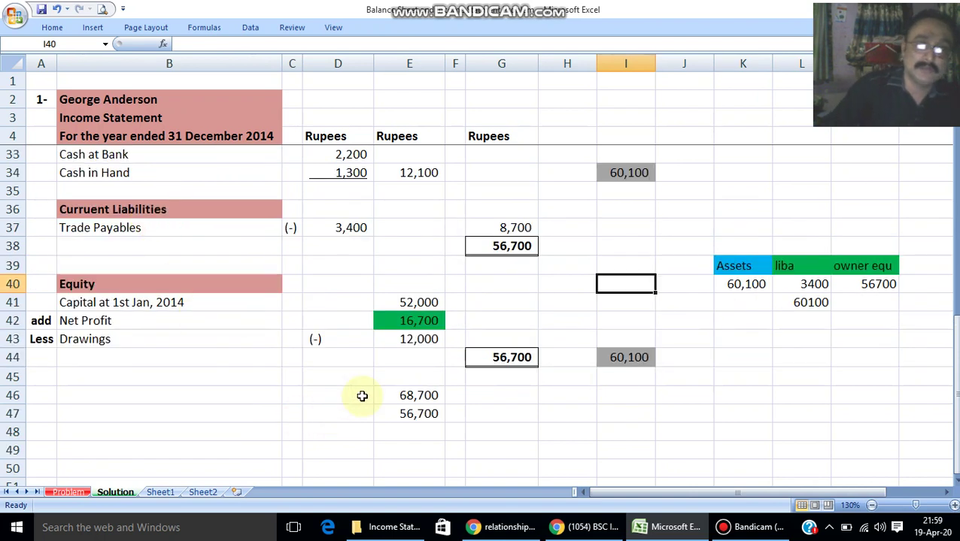
left_click_drag(407, 398, 407, 415)
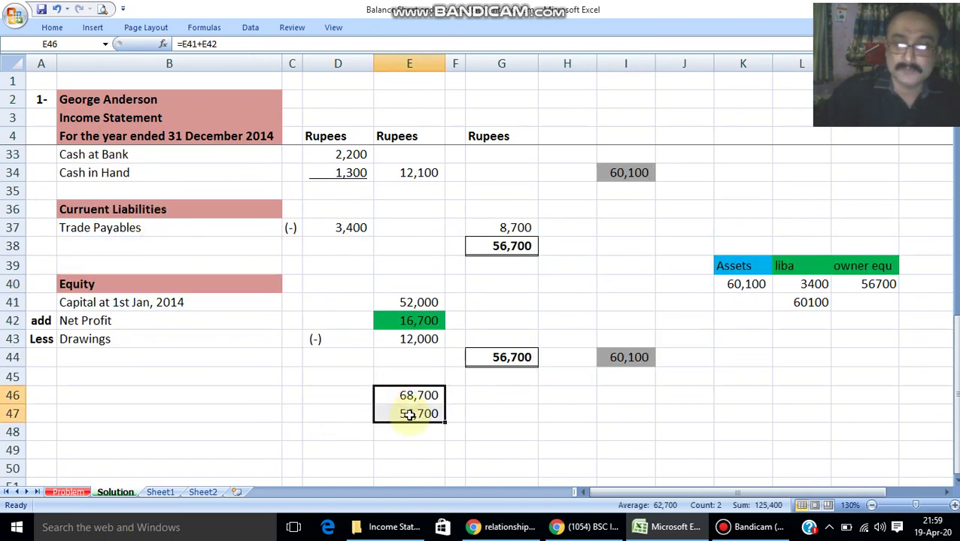
left_click(380, 261)
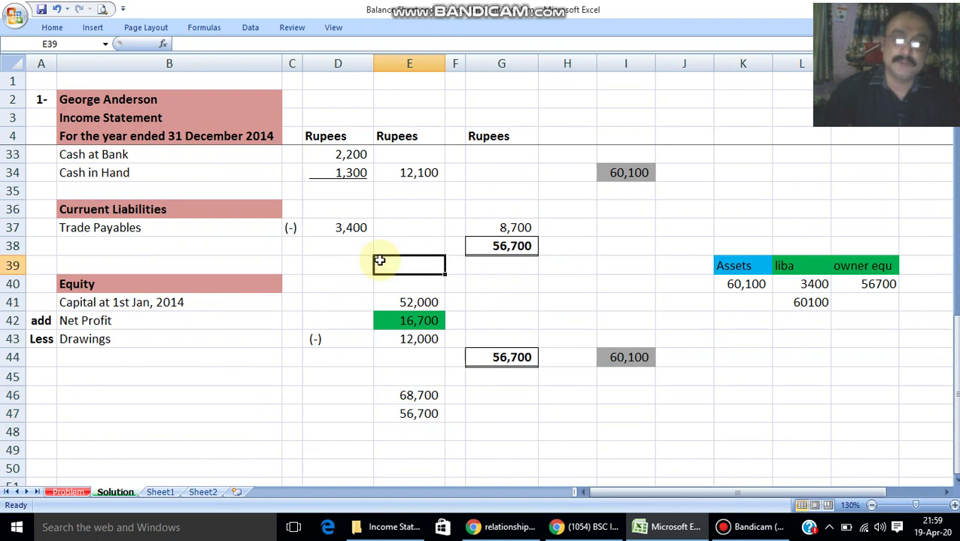
Review the current asset amounts from Inventory to Cash in Hand and their sum formula in E34.
key("Up")
key("Up")
key("Up")
key("Up")
key("Up")
key("Up")
key("Up")
key("Up")
key("Up")
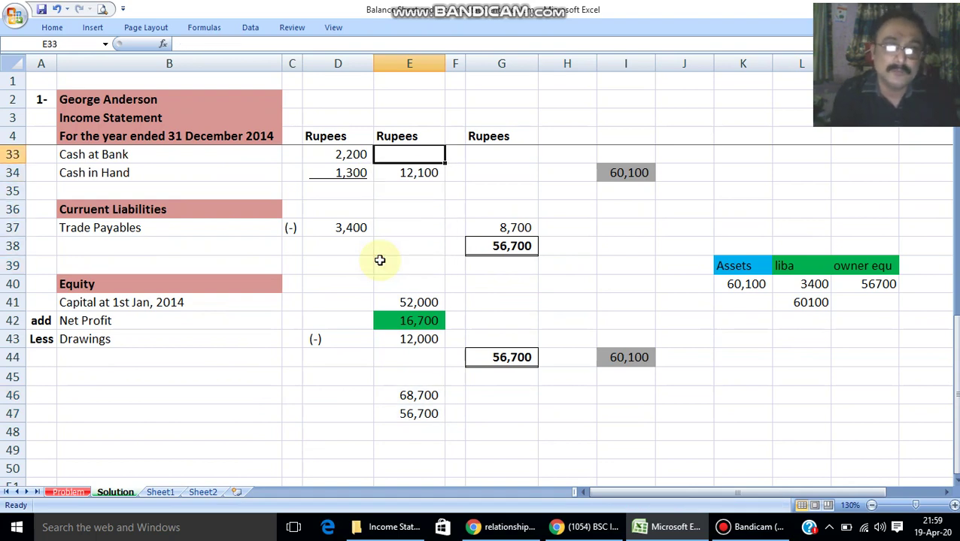
key("Up")
key("Down")
key("Down")
key("Left")
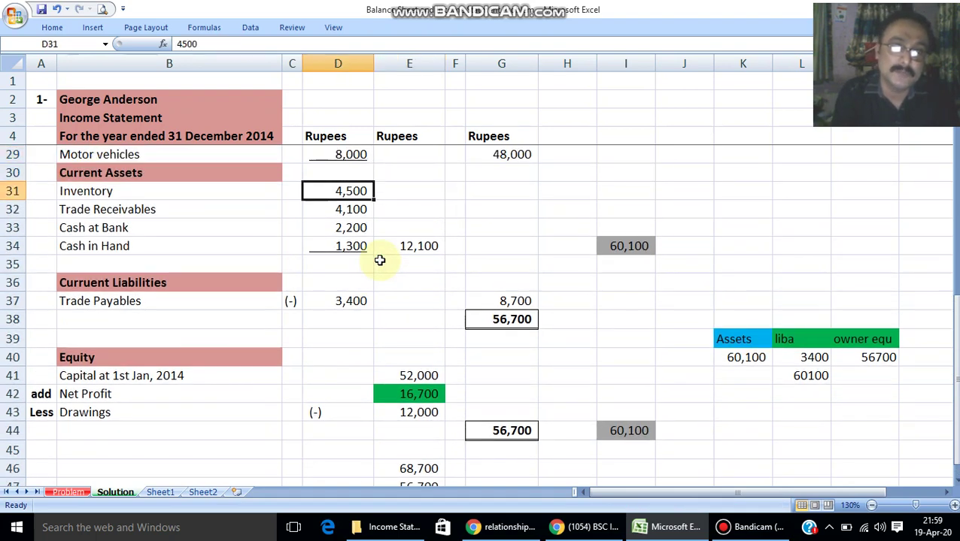
key("Down")
key("Down")
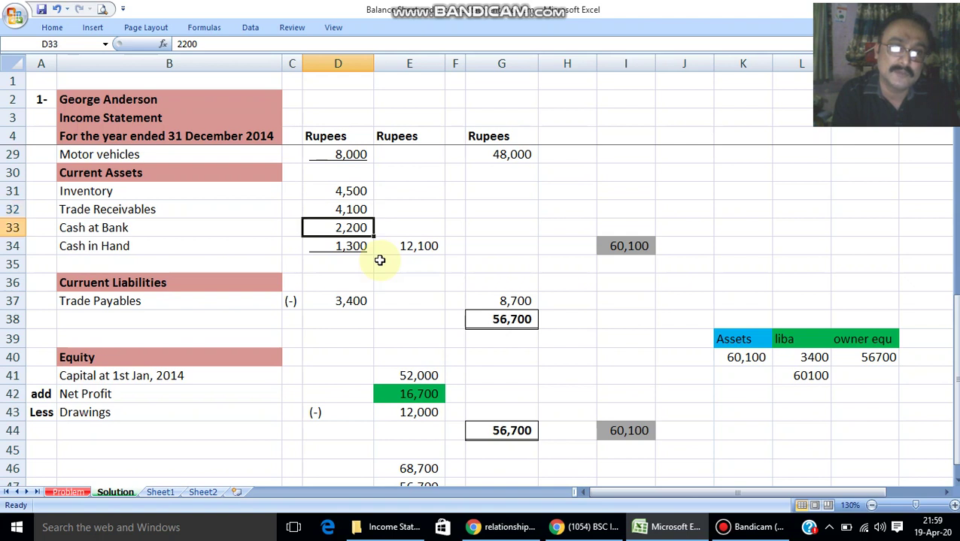
key("Down")
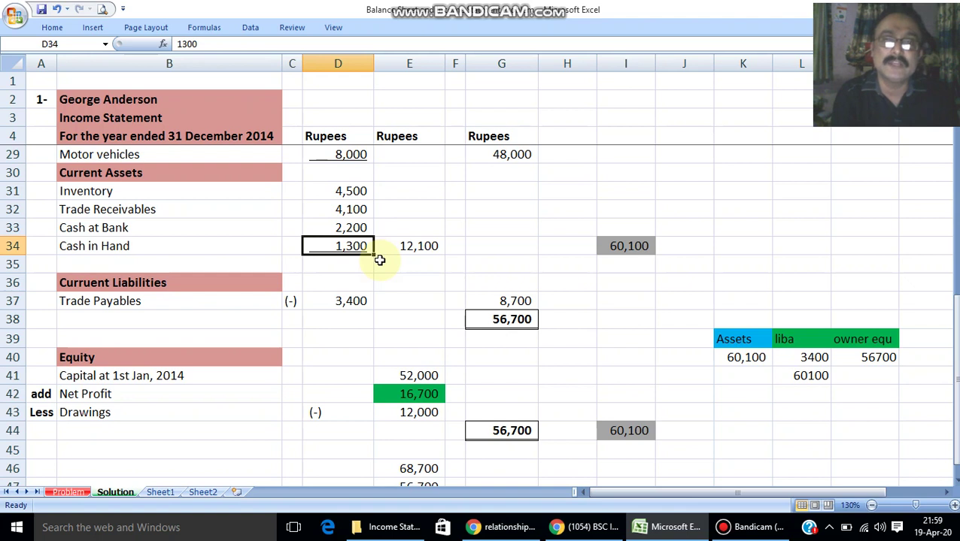
key("Right")
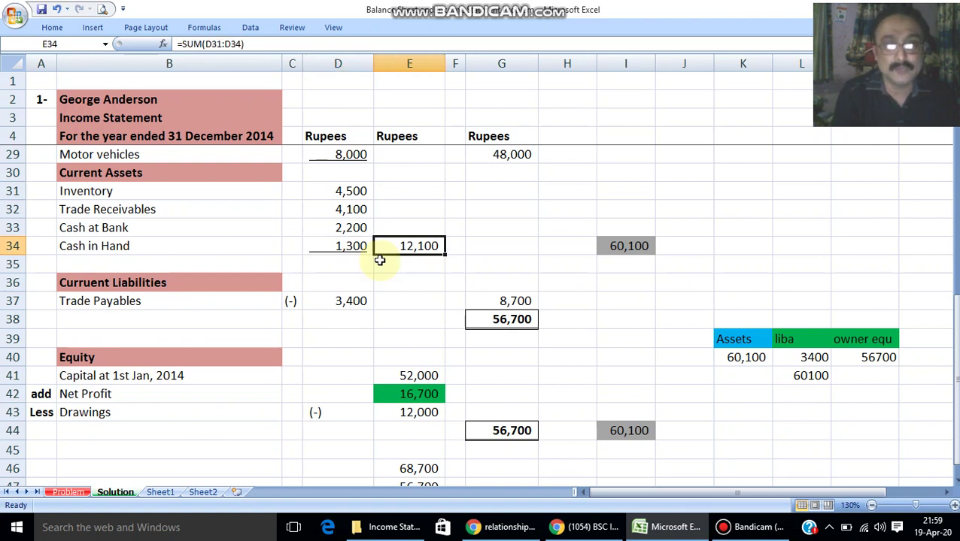
Examine how G37 subtracts Trade Payables in D37 from the current assets total in E34.
key("Down")
key("Down")
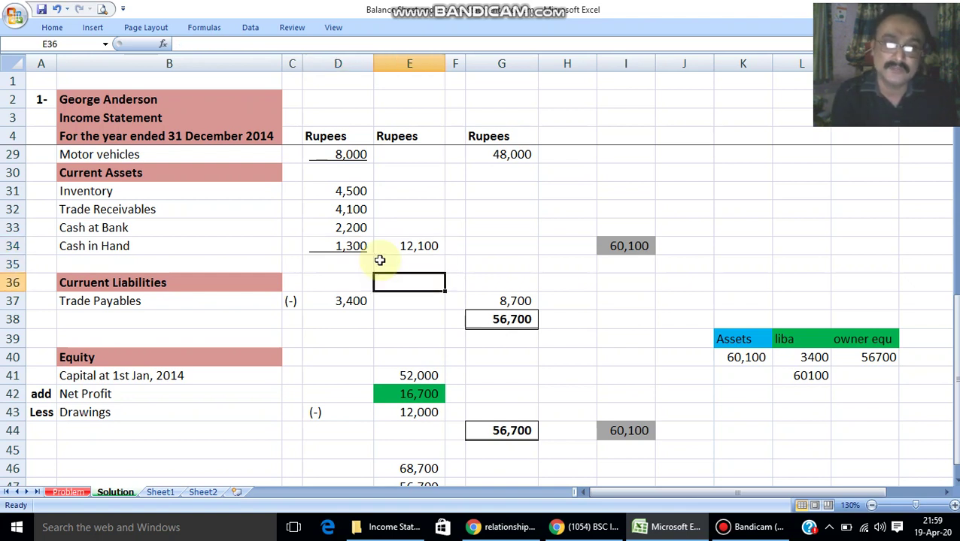
key("Down")
key("Left")
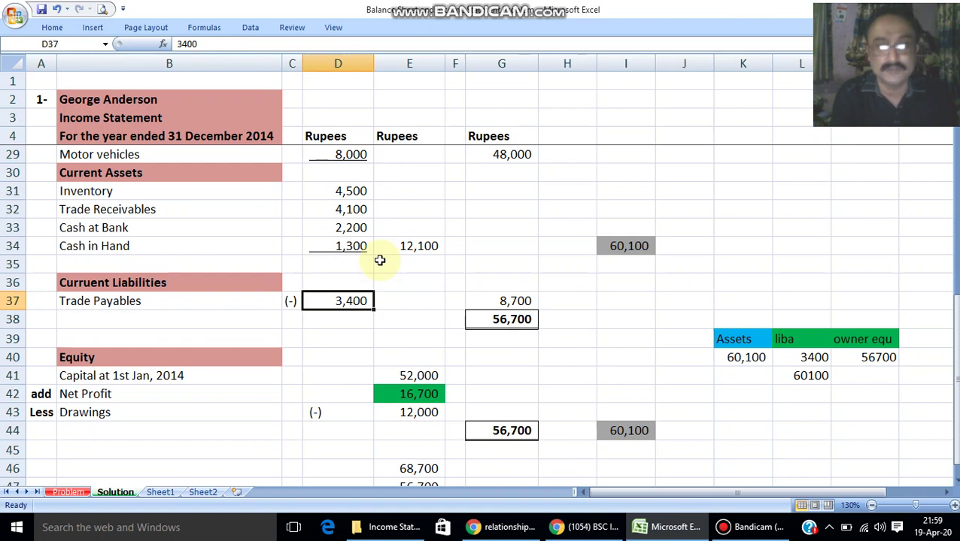
key("Right")
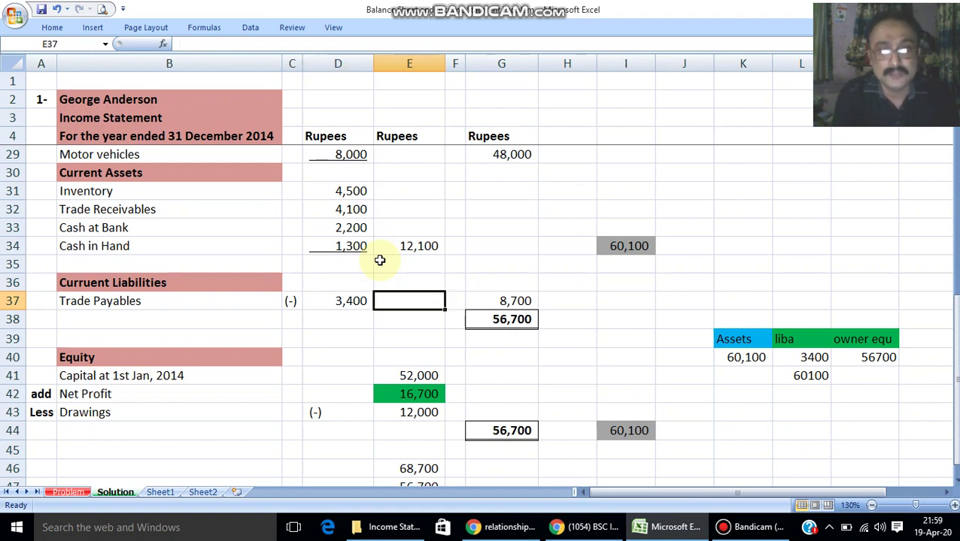
left_click(424, 242)
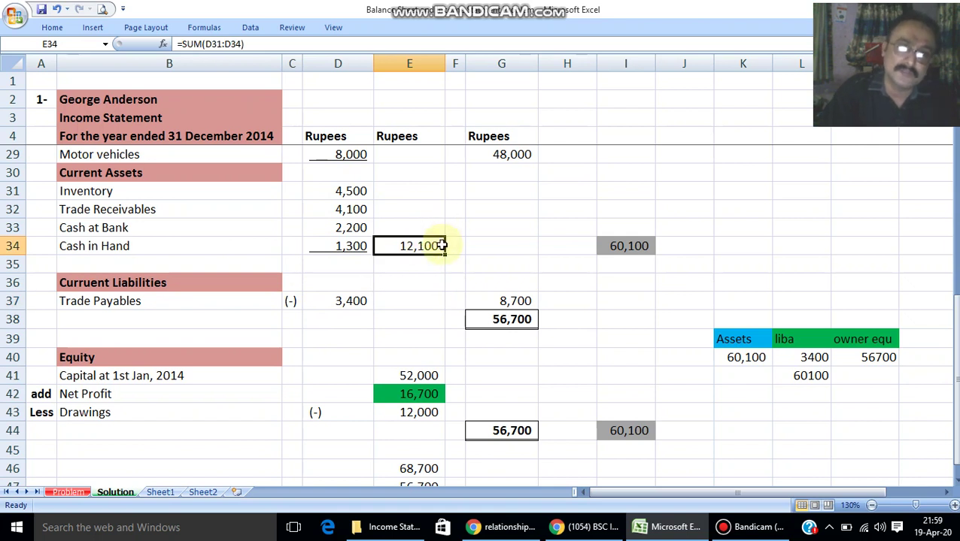
left_click(352, 301)
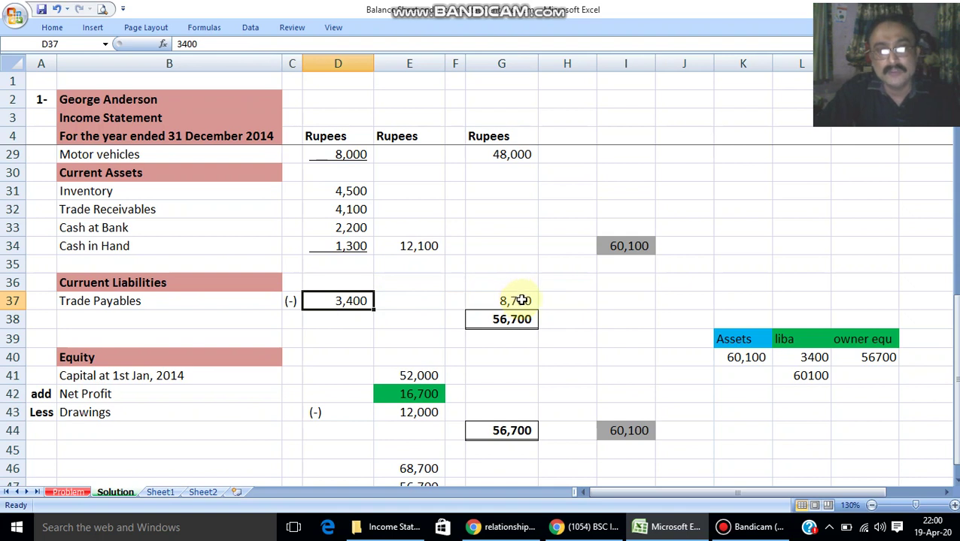
left_click(519, 301)
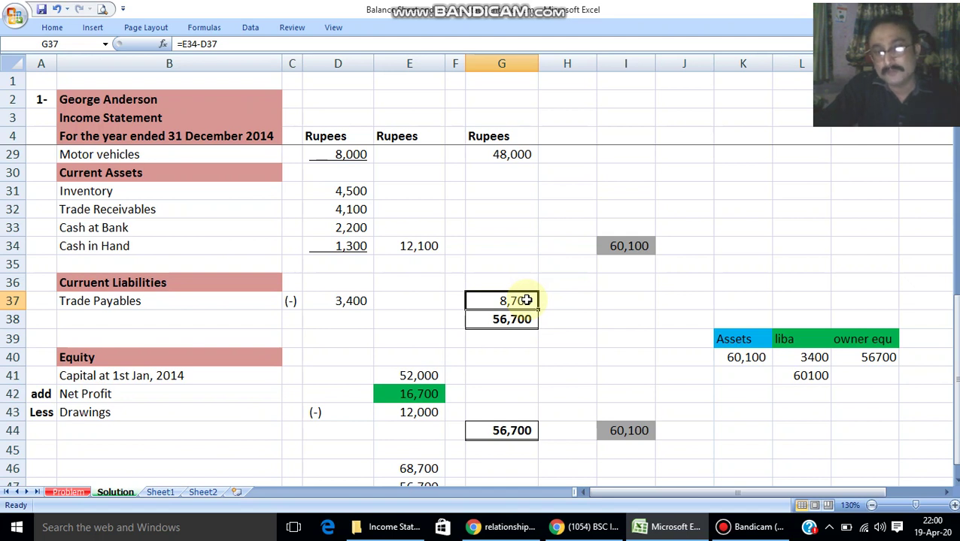
left_click(422, 245)
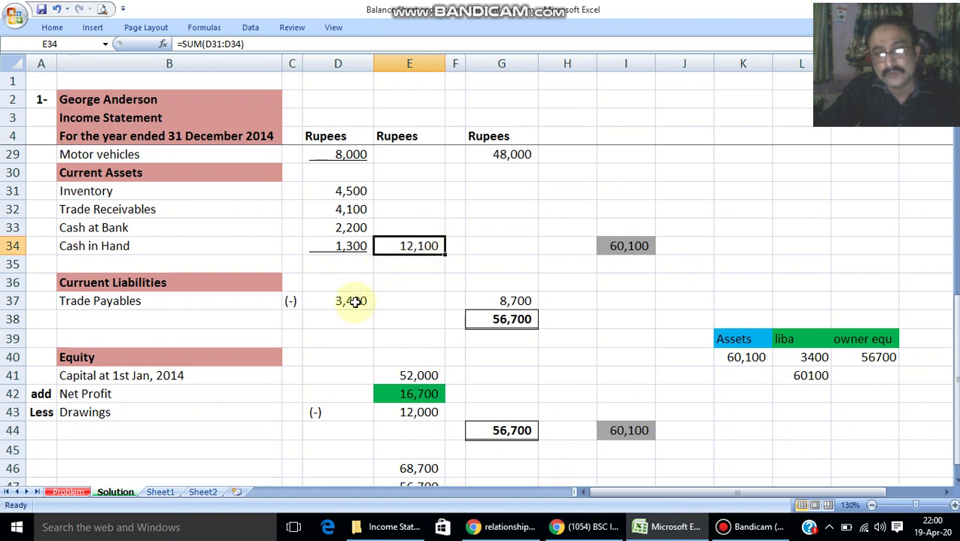
left_click(519, 302)
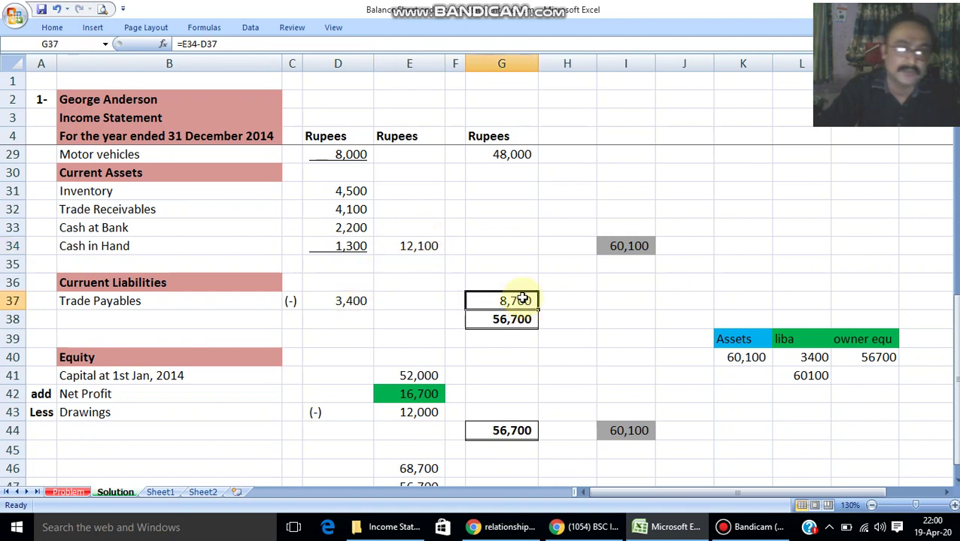
Inspect the formula in G38 that adds the non-current assets total in G29 to the net current assets in G37.
left_click_drag(519, 302, 524, 160)
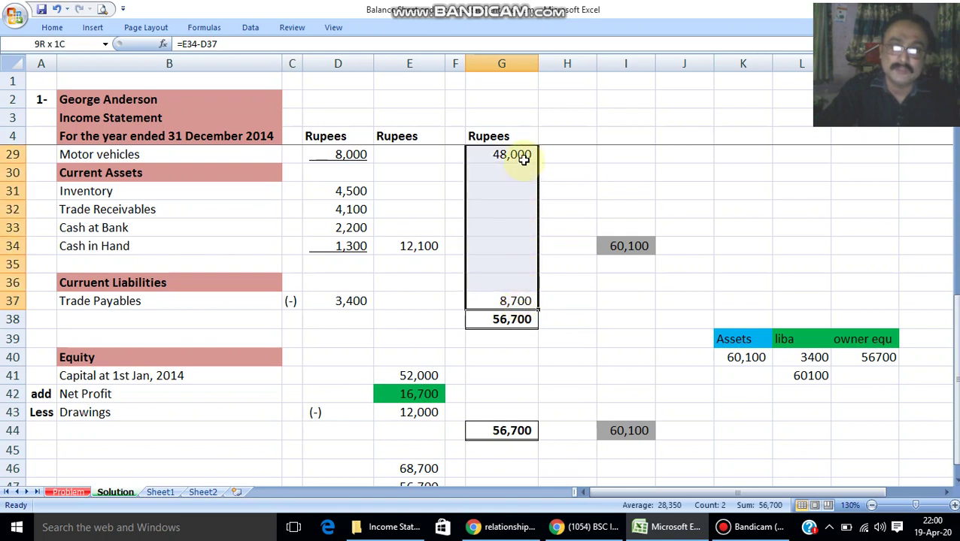
left_click(560, 213)
double_click(522, 322)
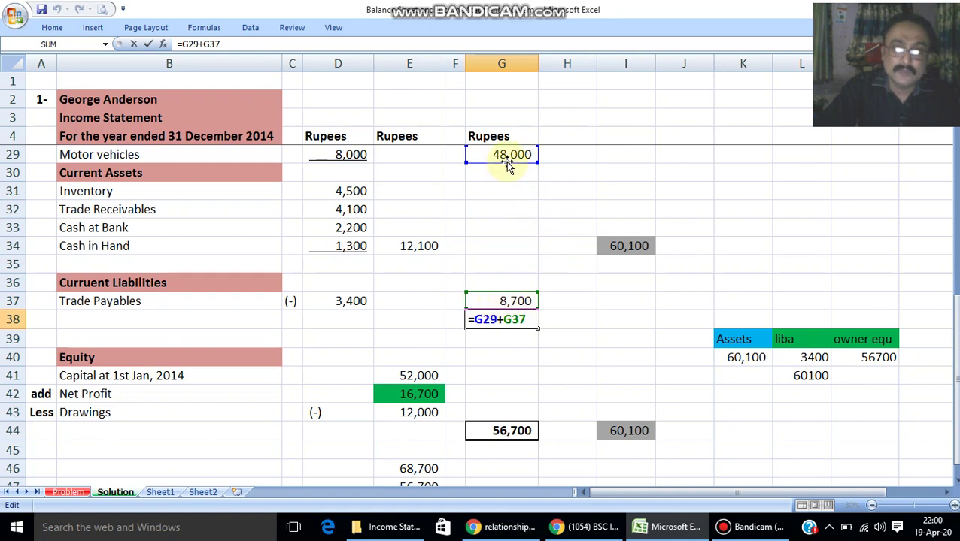
scroll(507, 156, "up", 2)
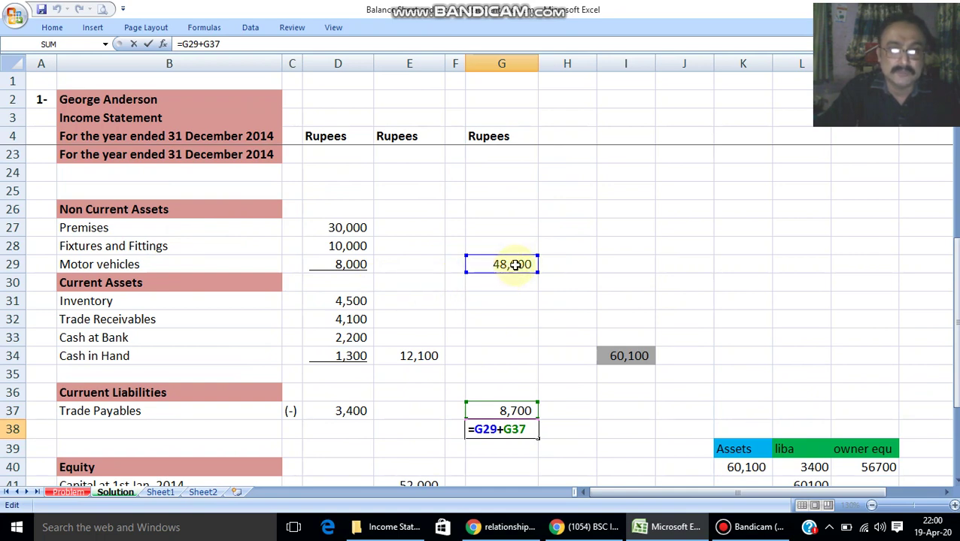
scroll(523, 274, "down", 1)
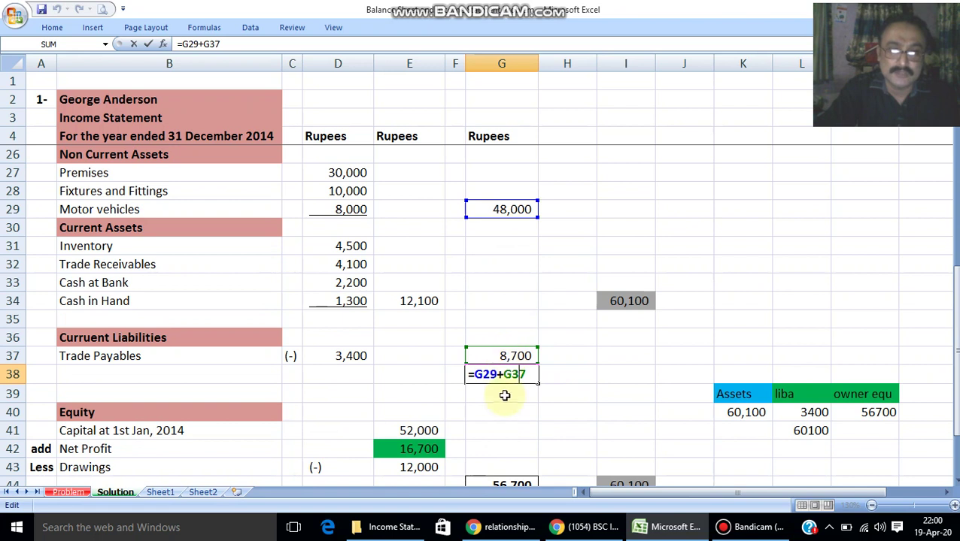
key("ctrl+Return")
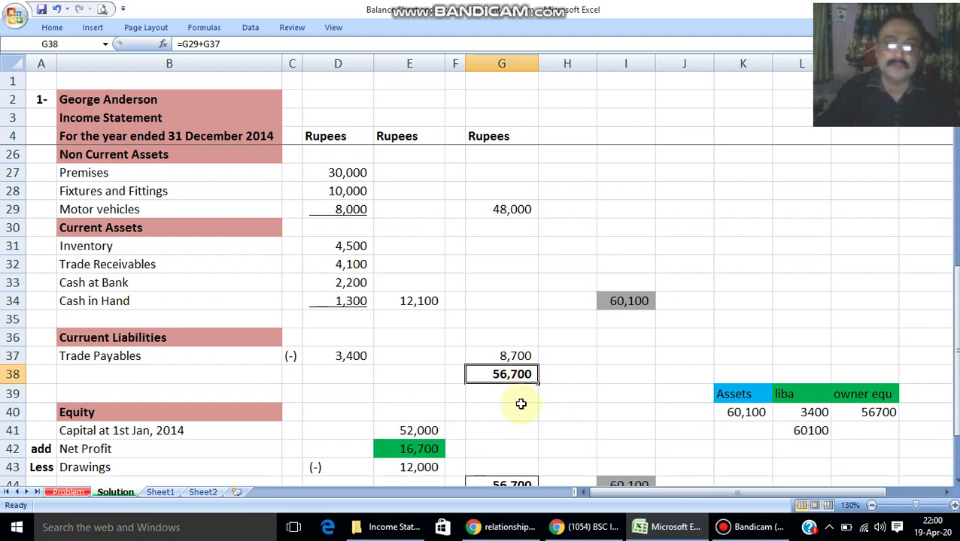
Review the net assets total in G38 together with the Trade Payables amount in D37.
left_click(520, 401)
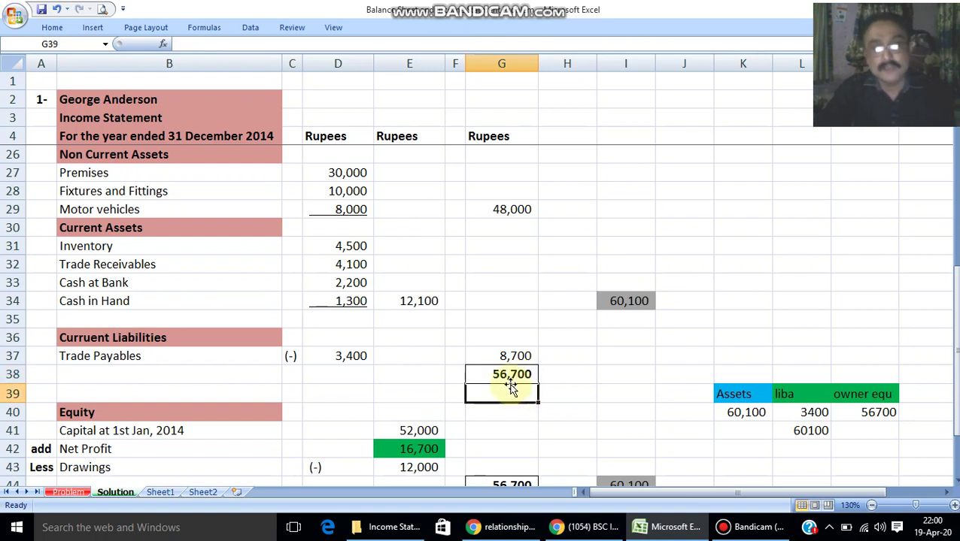
left_click(512, 378)
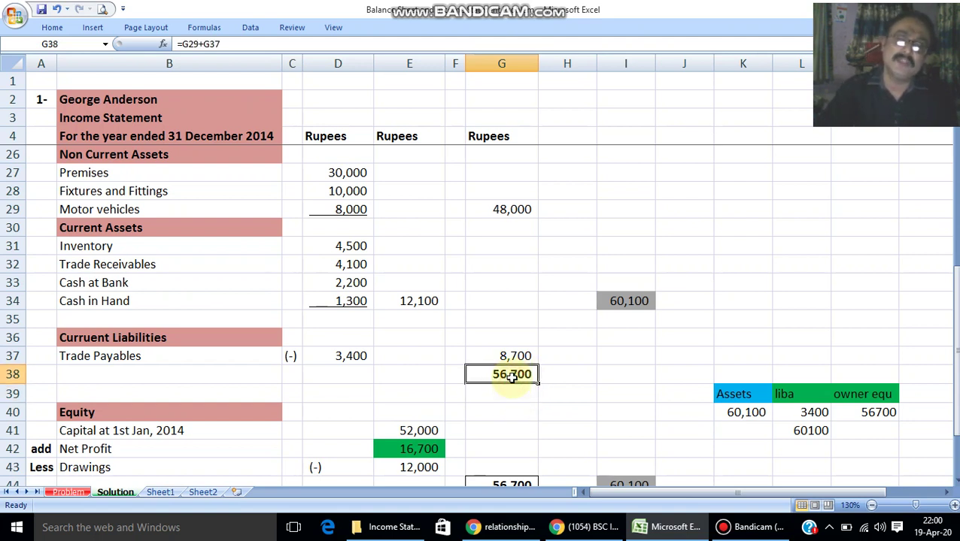
left_click(354, 356)
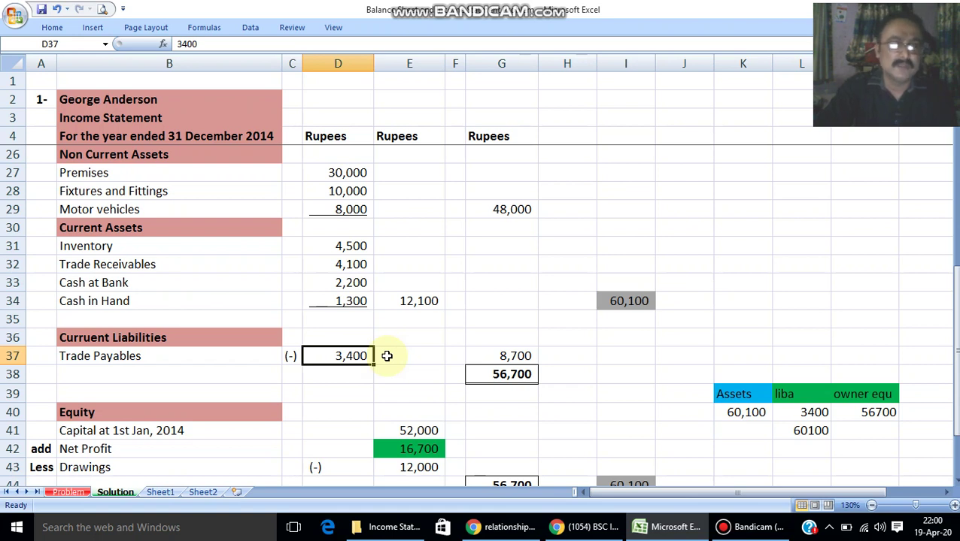
left_click(343, 389)
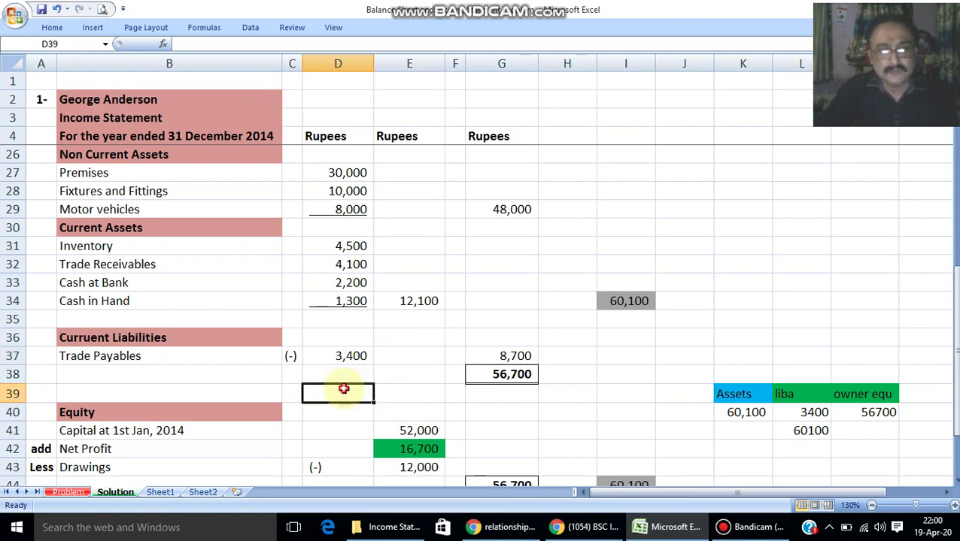
Trace how Trade Payables in D37 is deducted from current assets in E34 to reach G37 and the net assets total in G38.
left_click(349, 355)
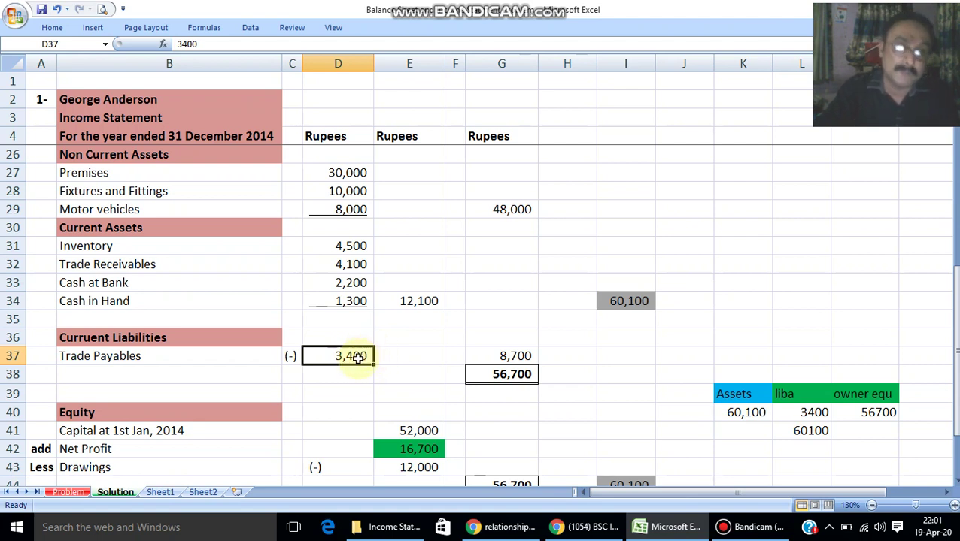
left_click(354, 378)
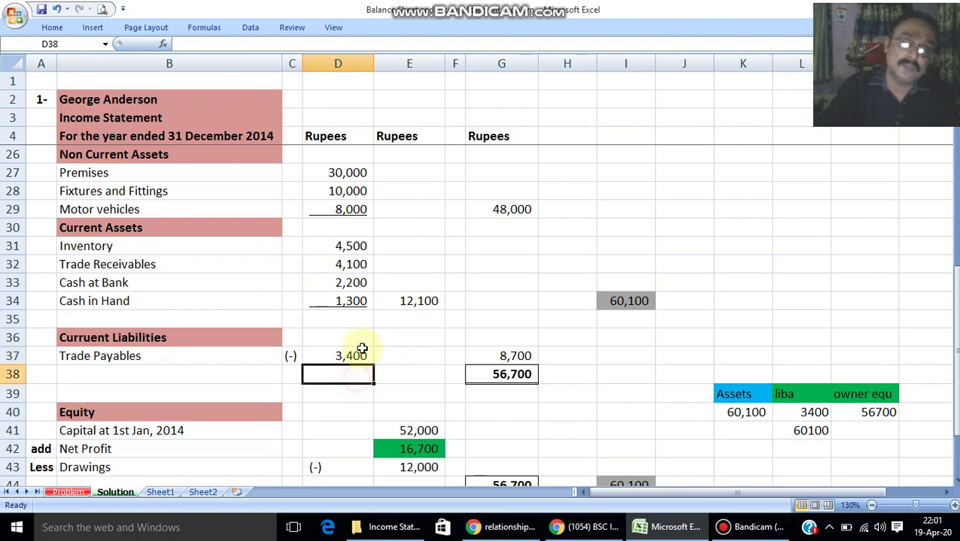
left_click(357, 357)
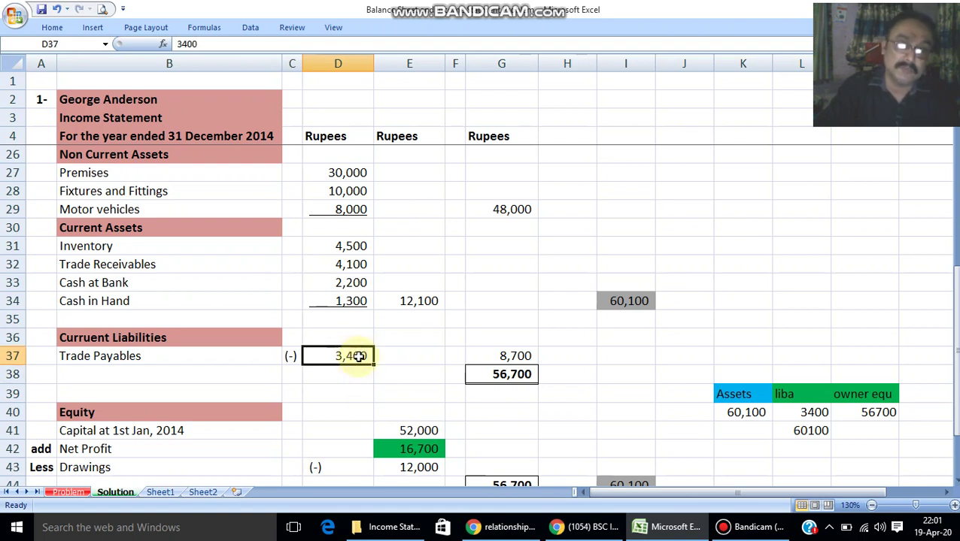
left_click(421, 301)
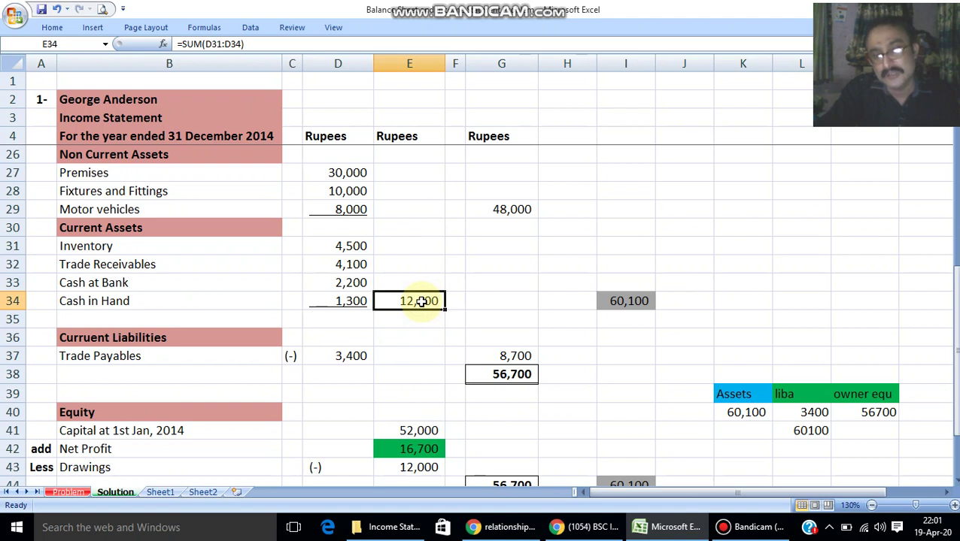
left_click(353, 358)
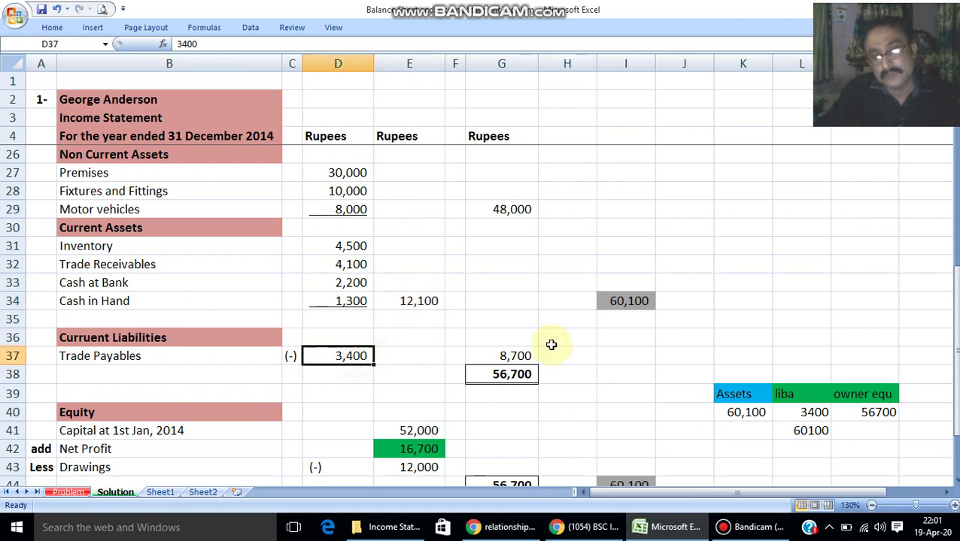
left_click(506, 358)
left_click(521, 375)
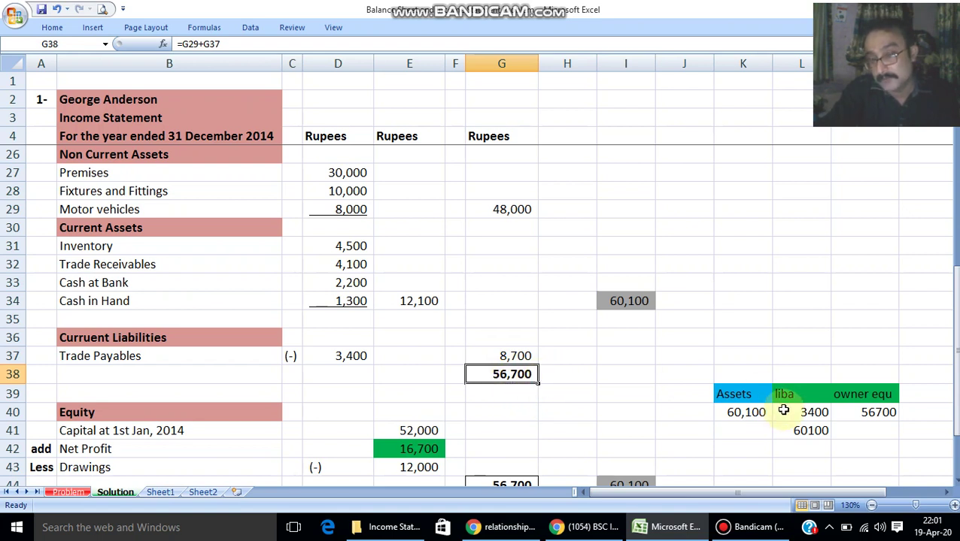
Review the equity section's capital, net profit and closing equity formula in G44, and compare it with net assets in G38.
scroll(508, 385, "down", 1)
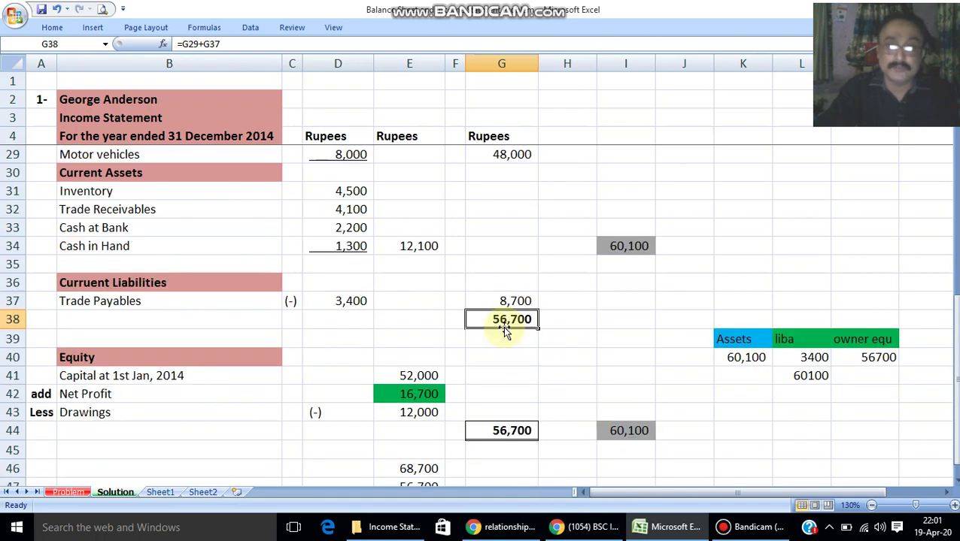
scroll(519, 346, "down", 2)
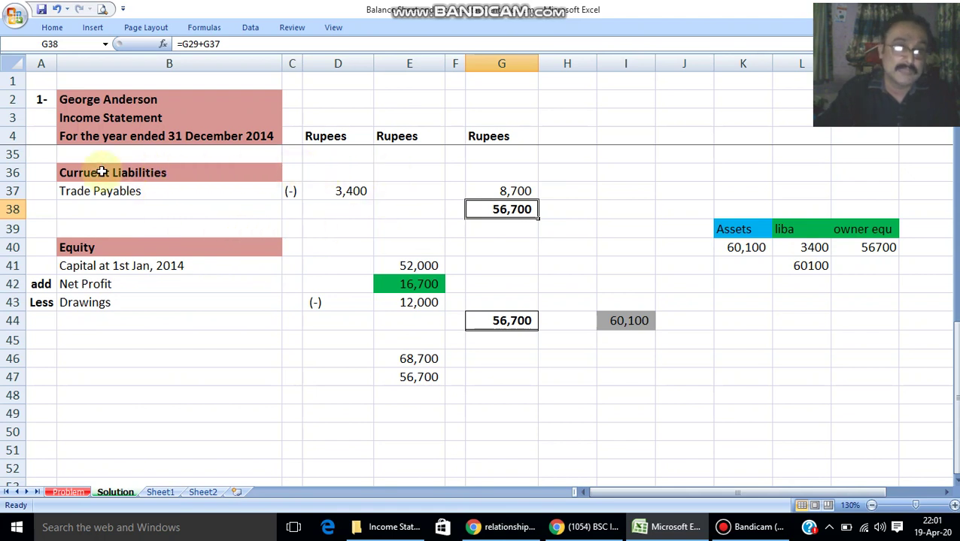
scroll(195, 191, "up", 1)
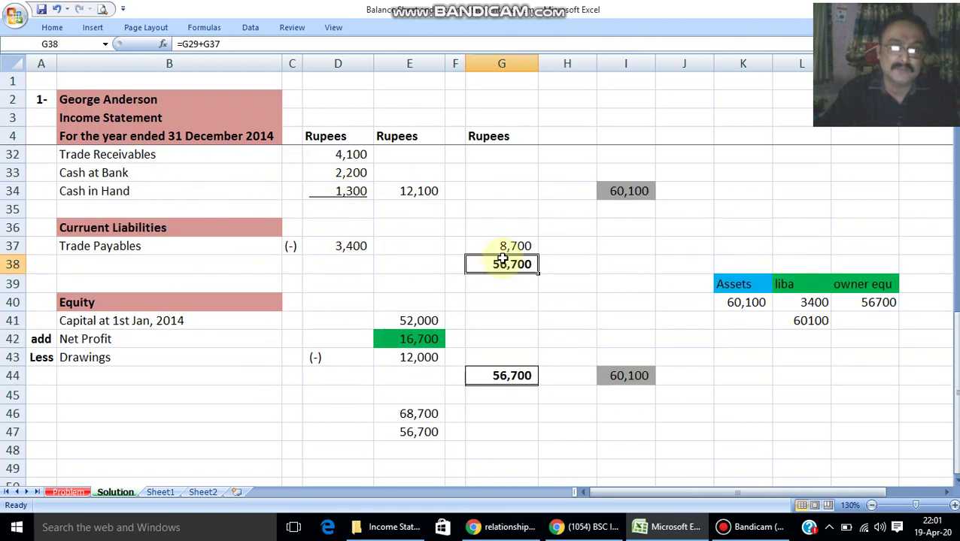
left_click(427, 321)
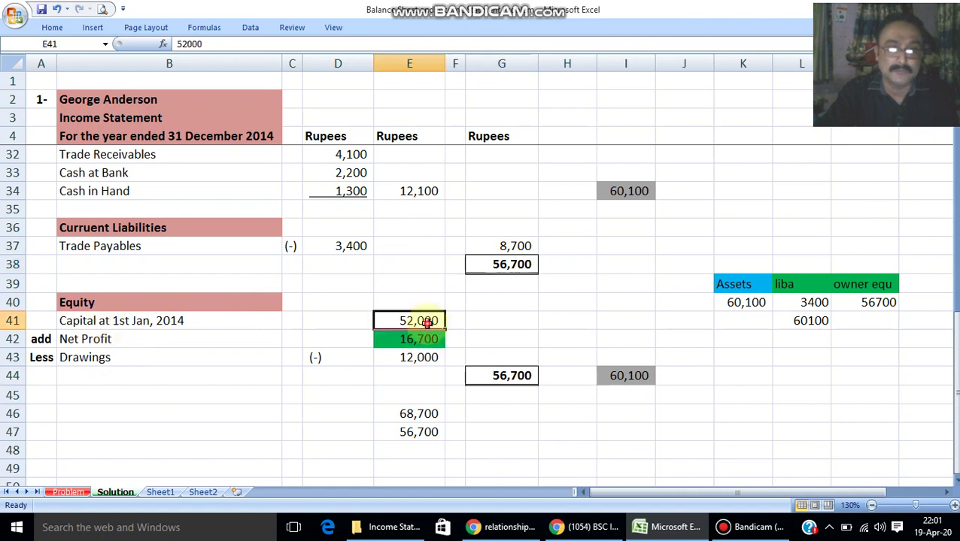
left_click(194, 341)
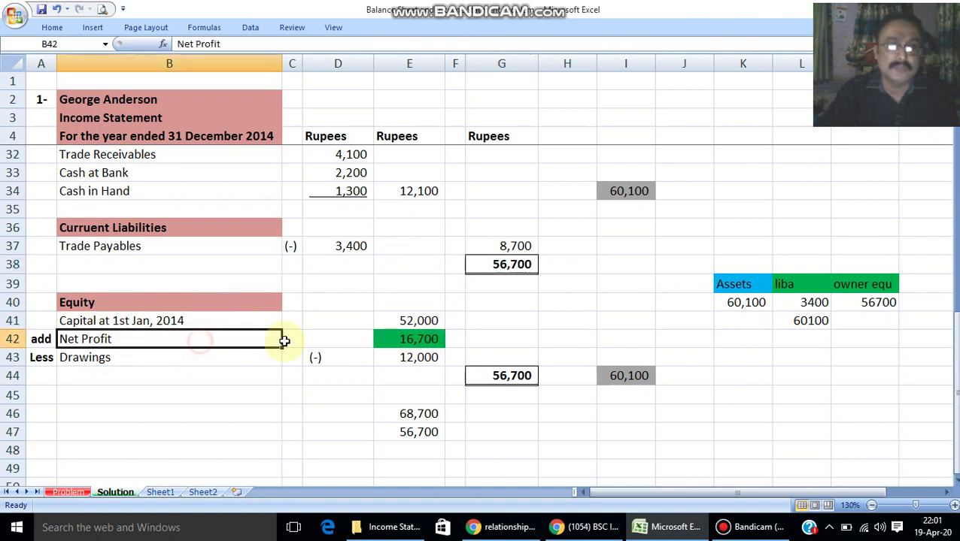
left_click(420, 340)
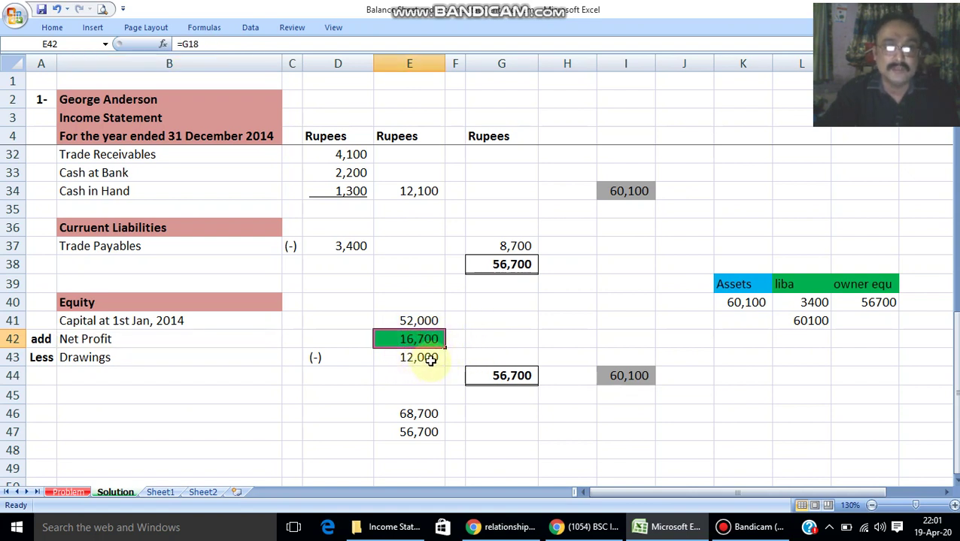
left_click(507, 382)
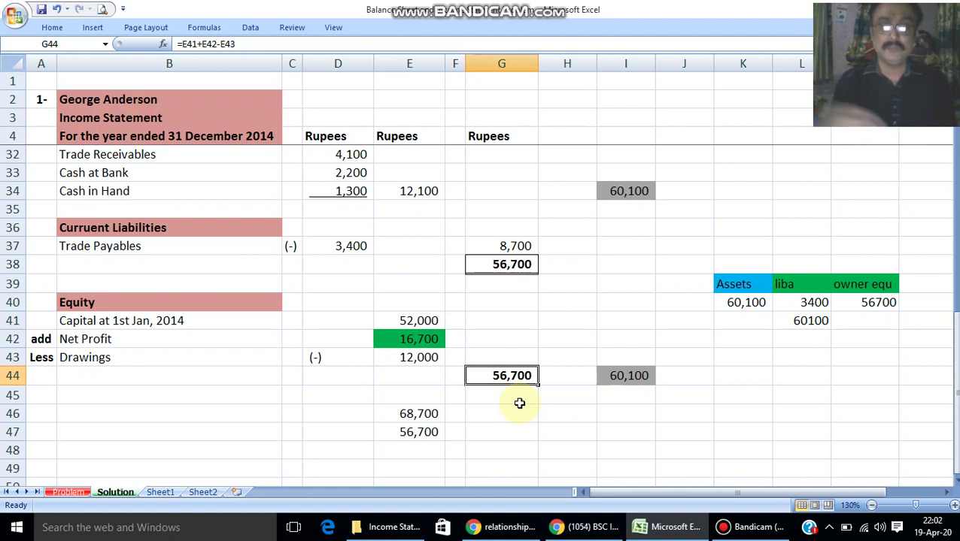
left_click(524, 265)
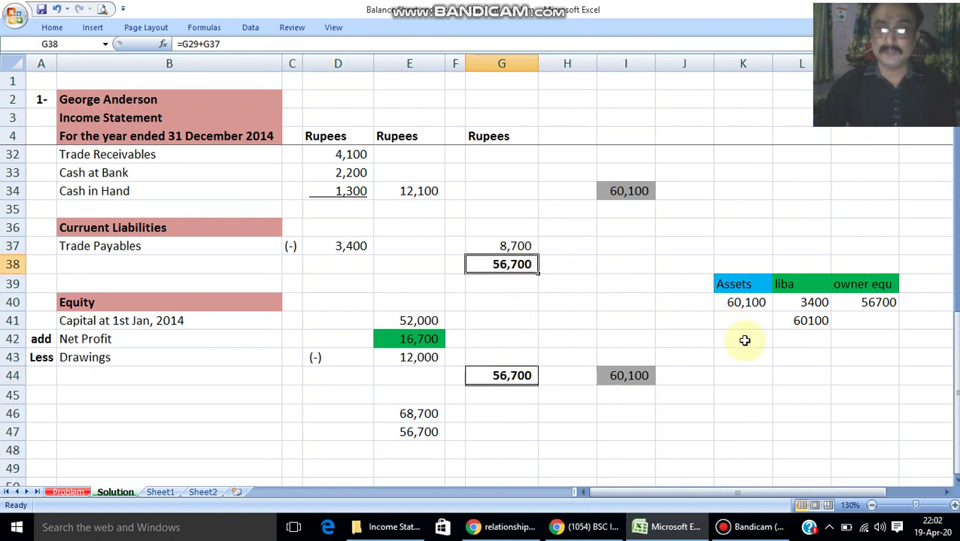
Number the accounting equation rows 1 in J40 and 2 in J43, and enter 56700 in K43 under Assets.
left_click(695, 304)
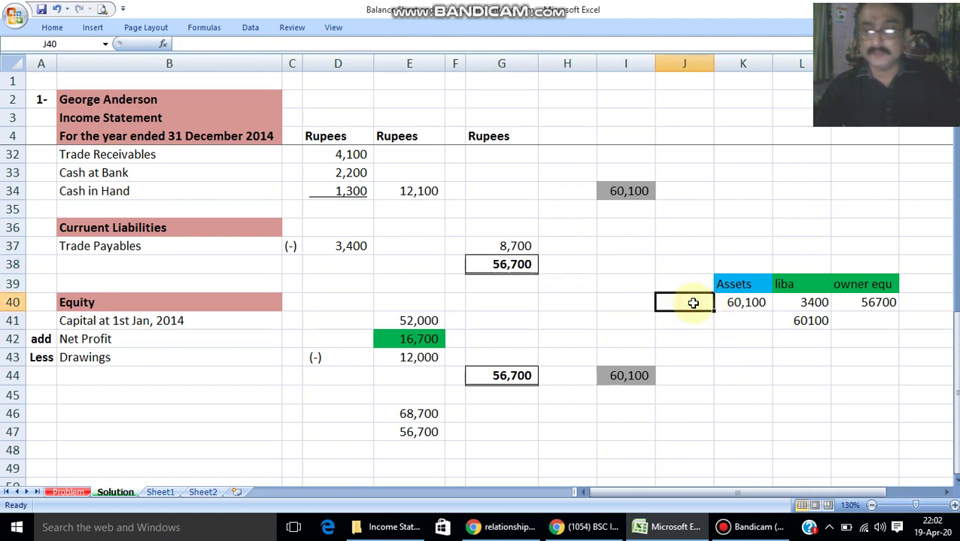
type("1")
left_click(695, 364)
type("2")
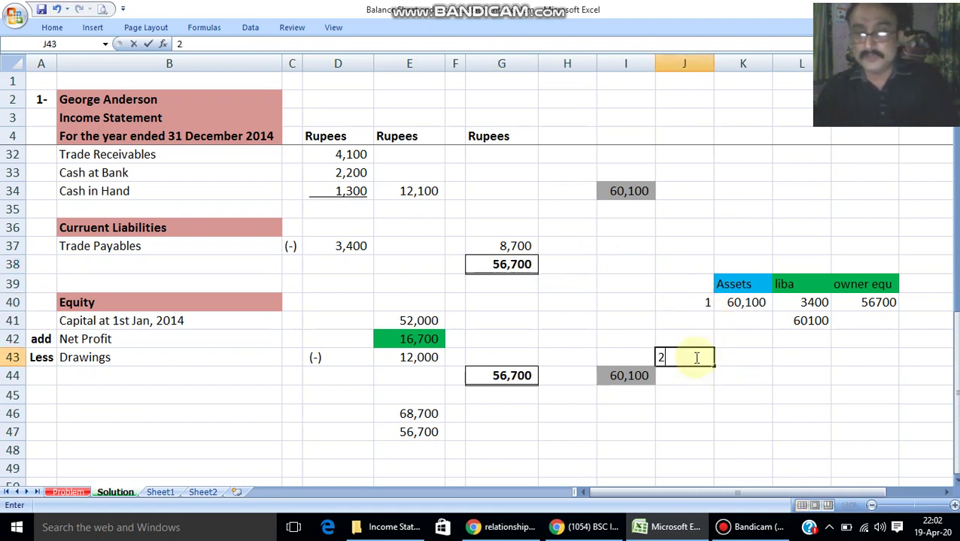
left_click(745, 359)
type("56700")
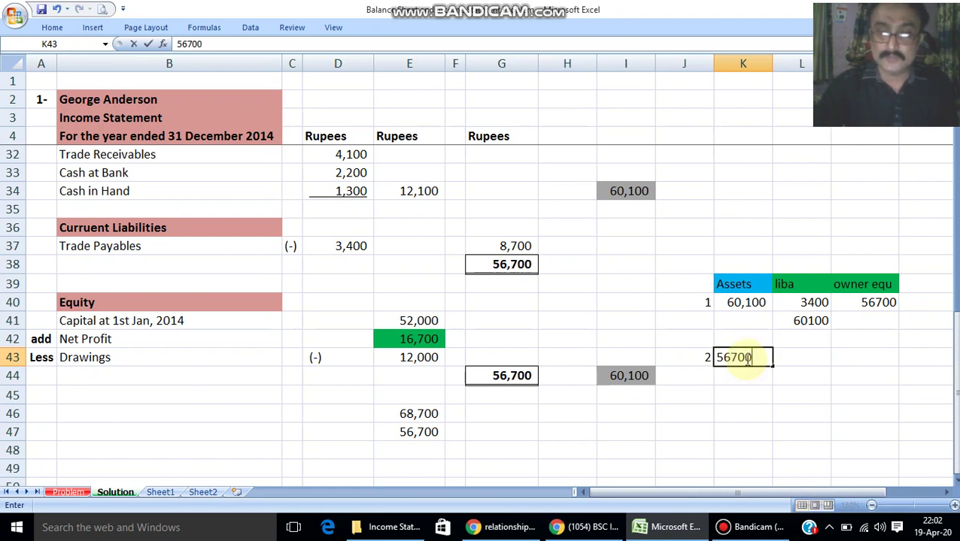
key("Tab")
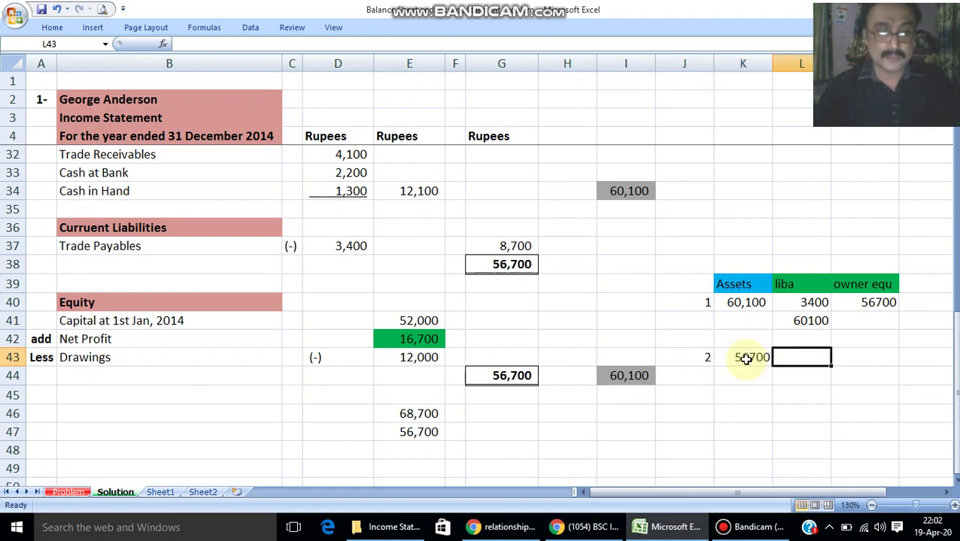
key("shift+Right")
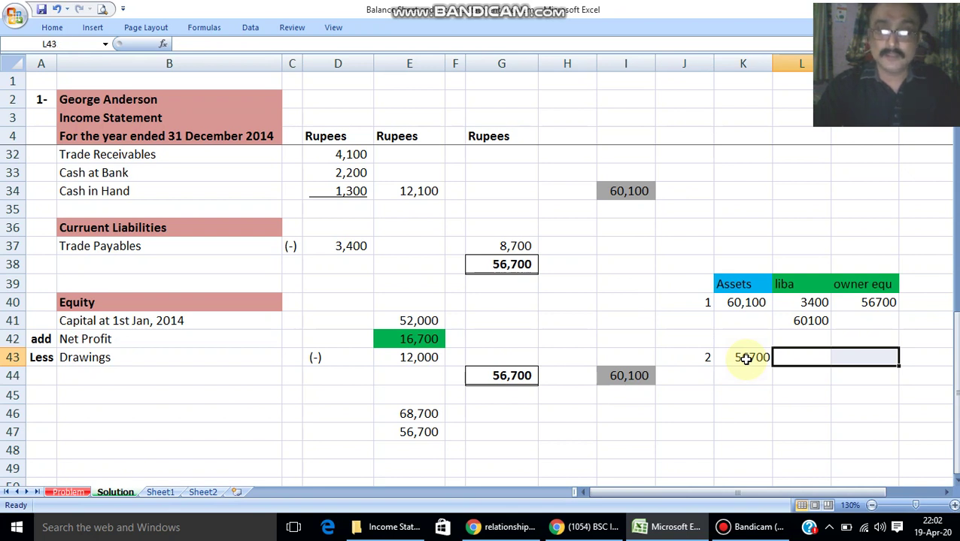
right_click(840, 362)
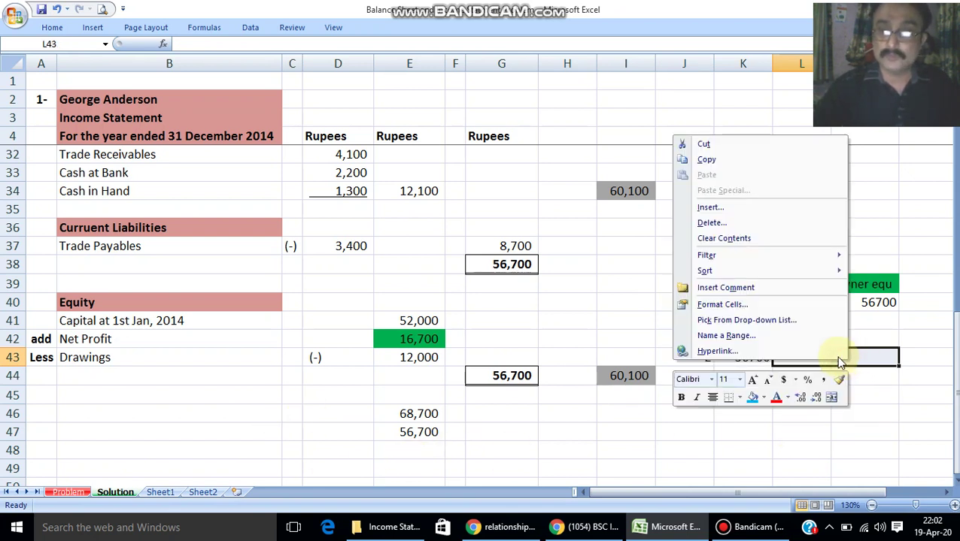
left_click(622, 280)
left_click(746, 412)
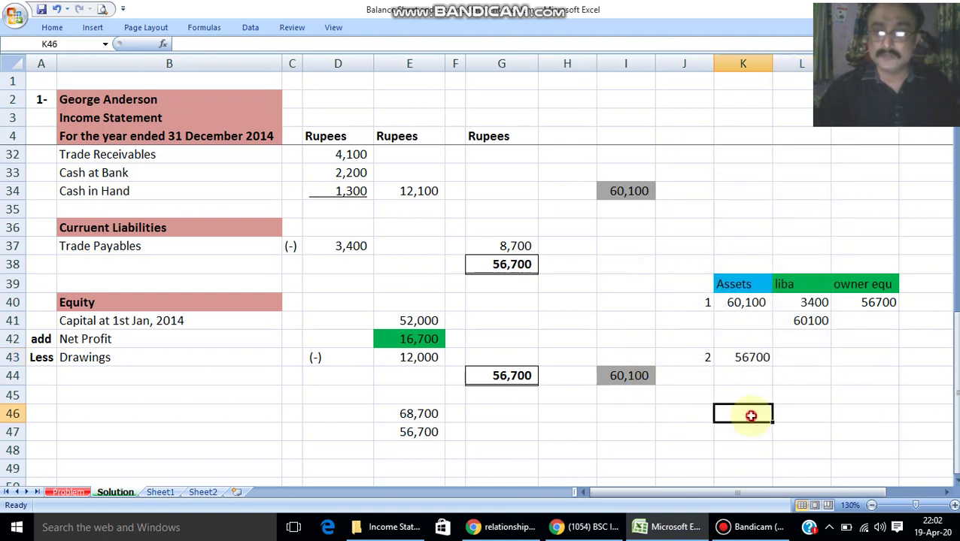
Enter 56700 in L43 as the other side of the second accounting equation row.
left_click(826, 360)
type("56")
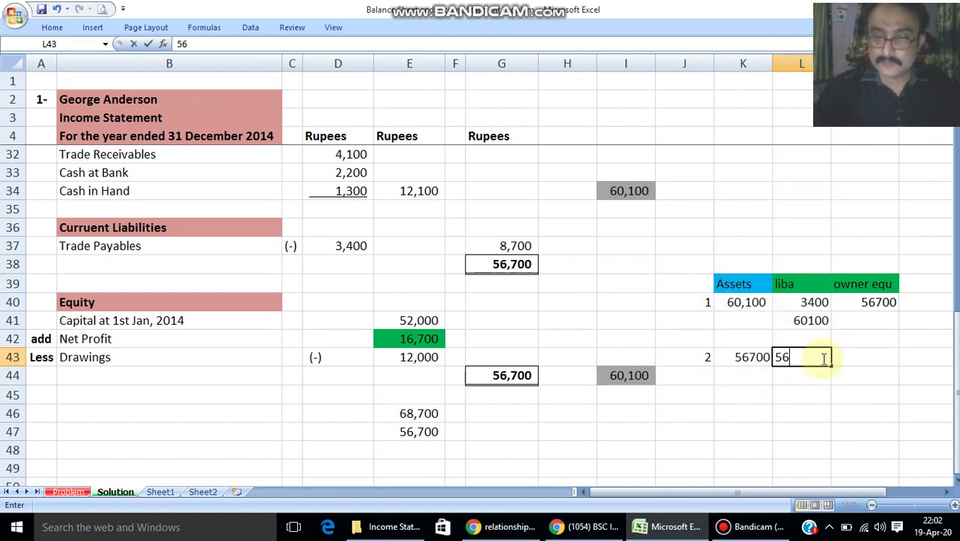
type("700")
key("Return")
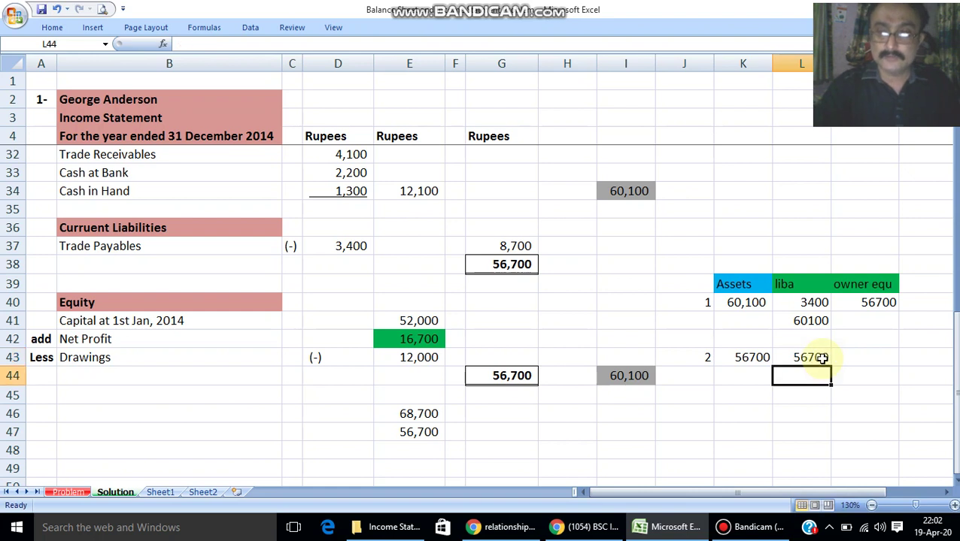
key("Left")
key("Left")
key("Left")
key("Left")
key("Left")
key("Right")
key("Right")
key("Right")
key("Right")
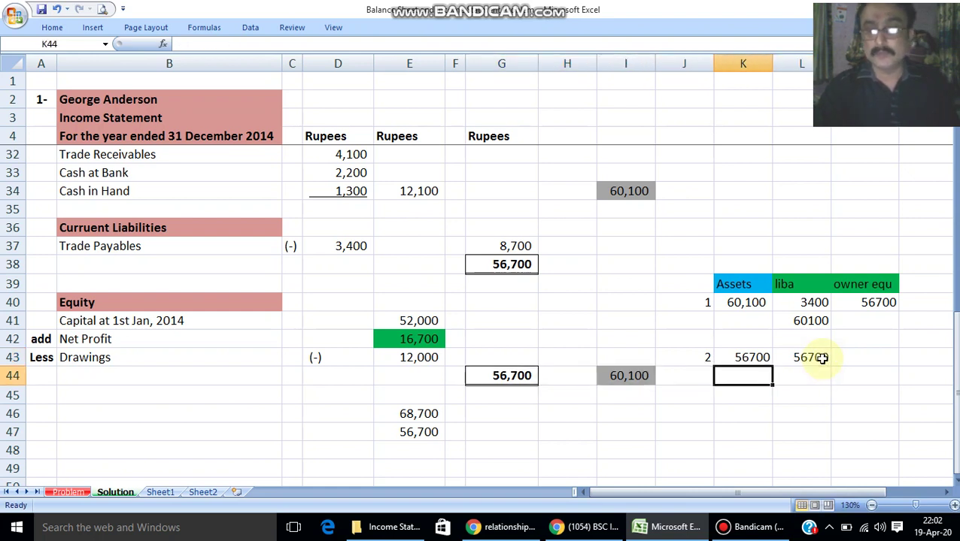
key("Right")
key("Left")
key("Up")
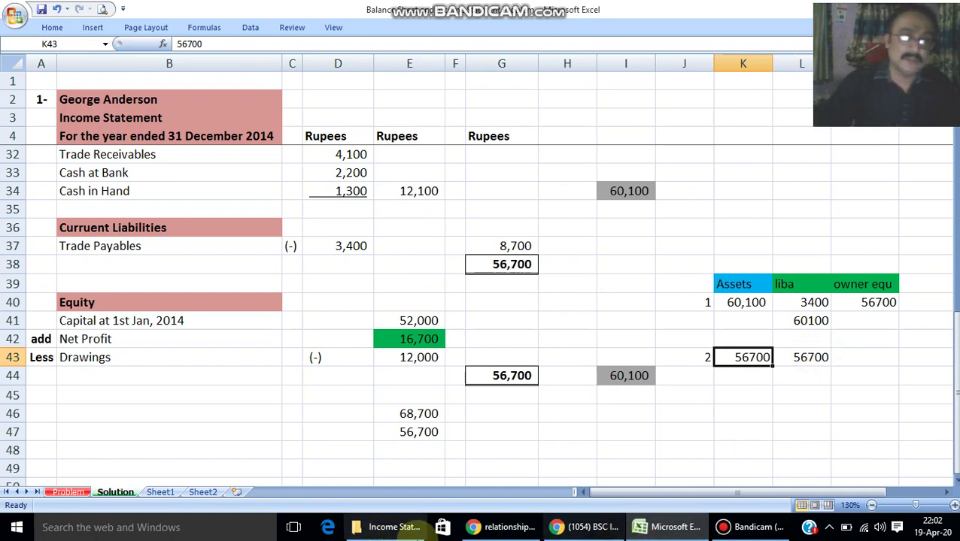
scroll(106, 384, "up", 2)
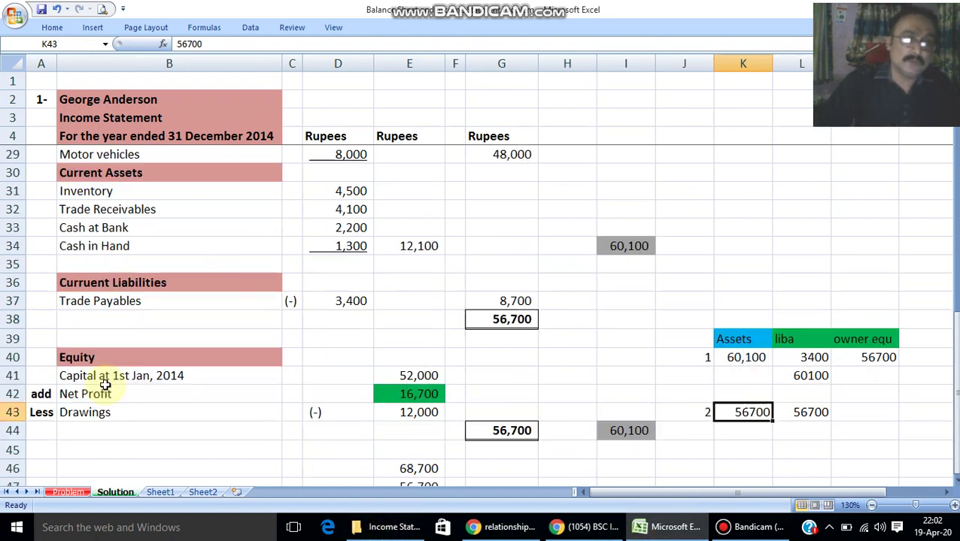
left_click(754, 527)
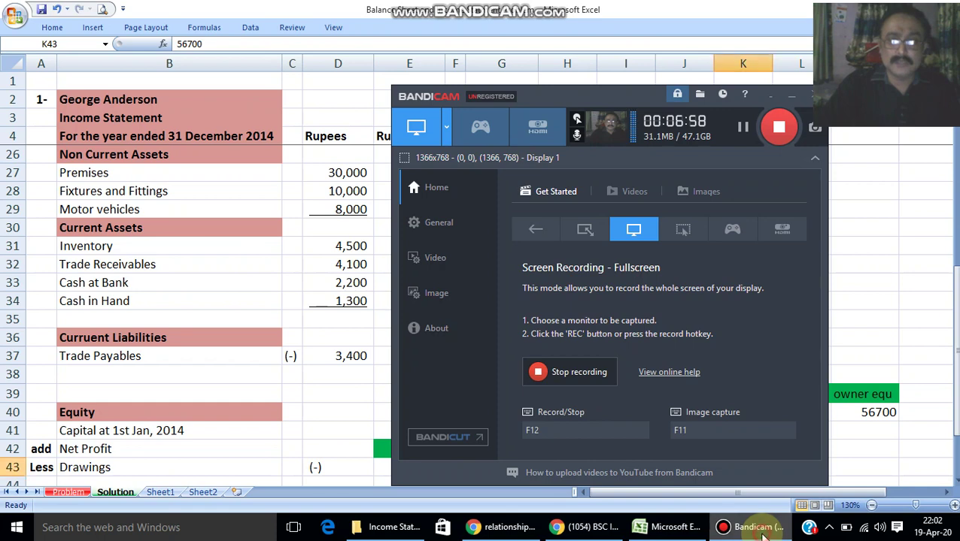
left_click(749, 528)
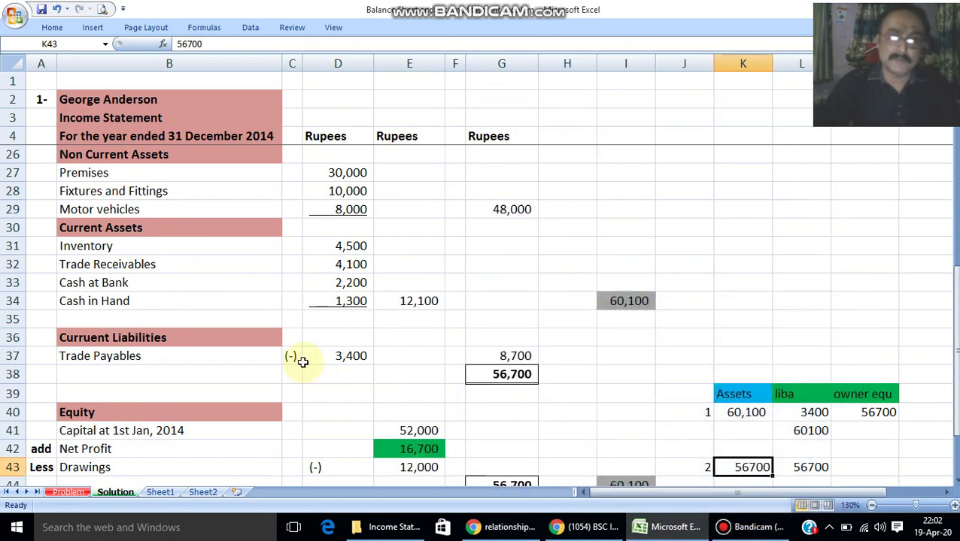
scroll(302, 362, "down", 2)
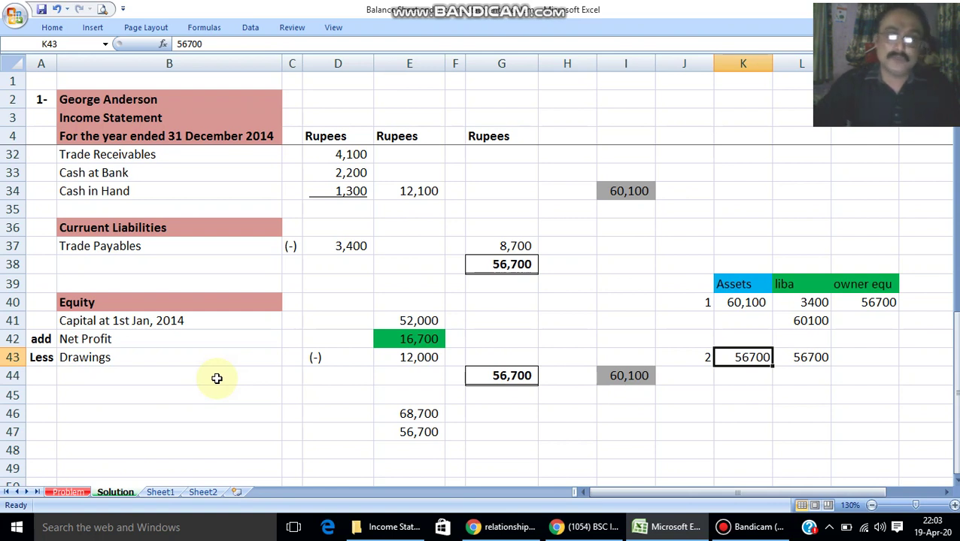
Switch to Bandicam and stop the fullscreen screen recording.
mouse_move(740, 533)
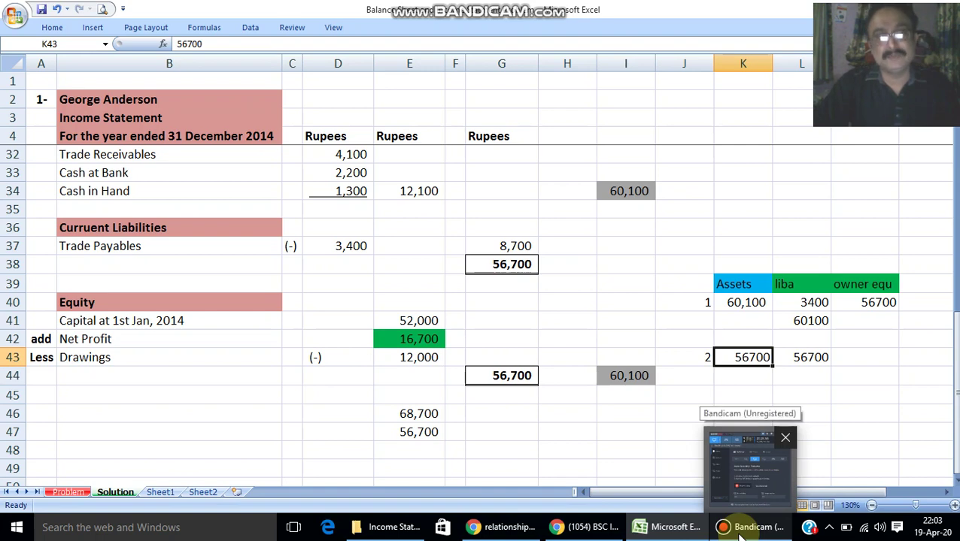
left_click(741, 531)
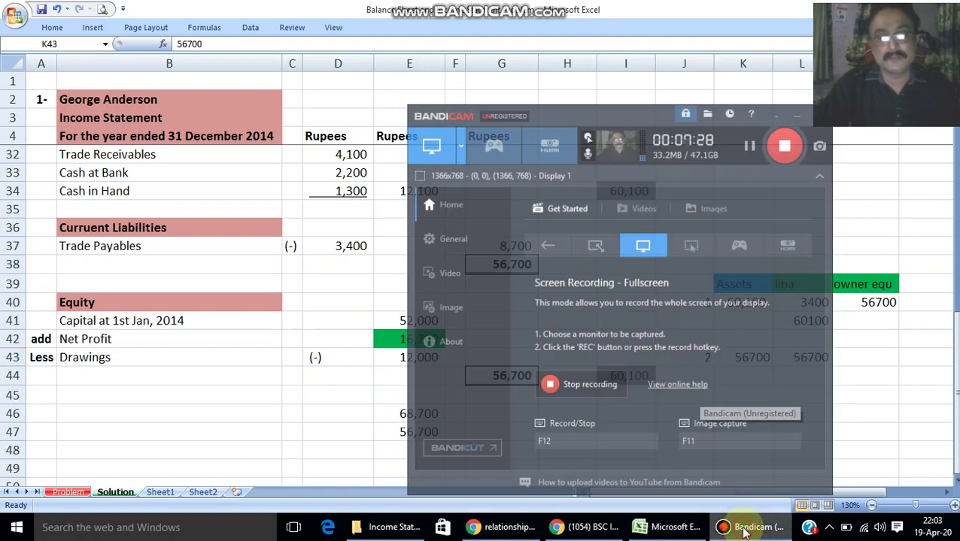
left_click(569, 372)
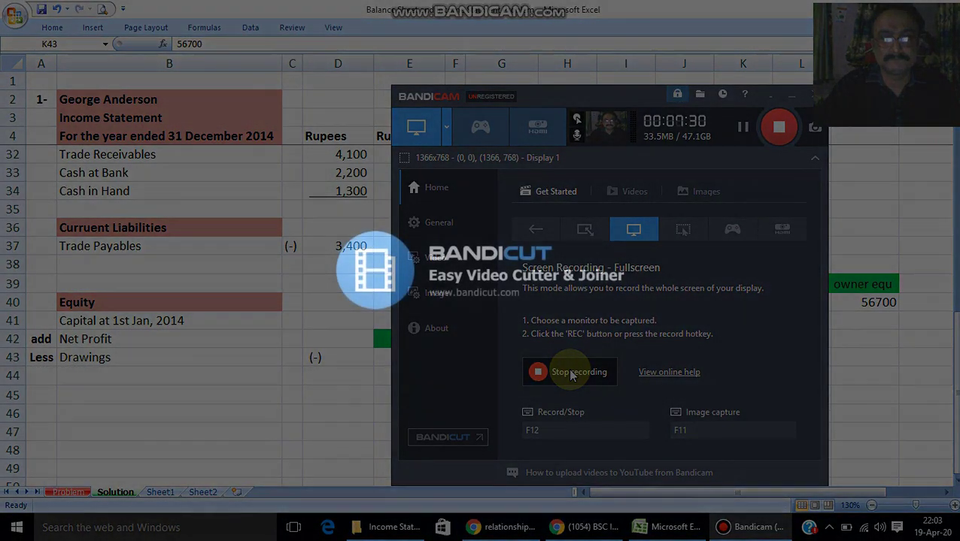